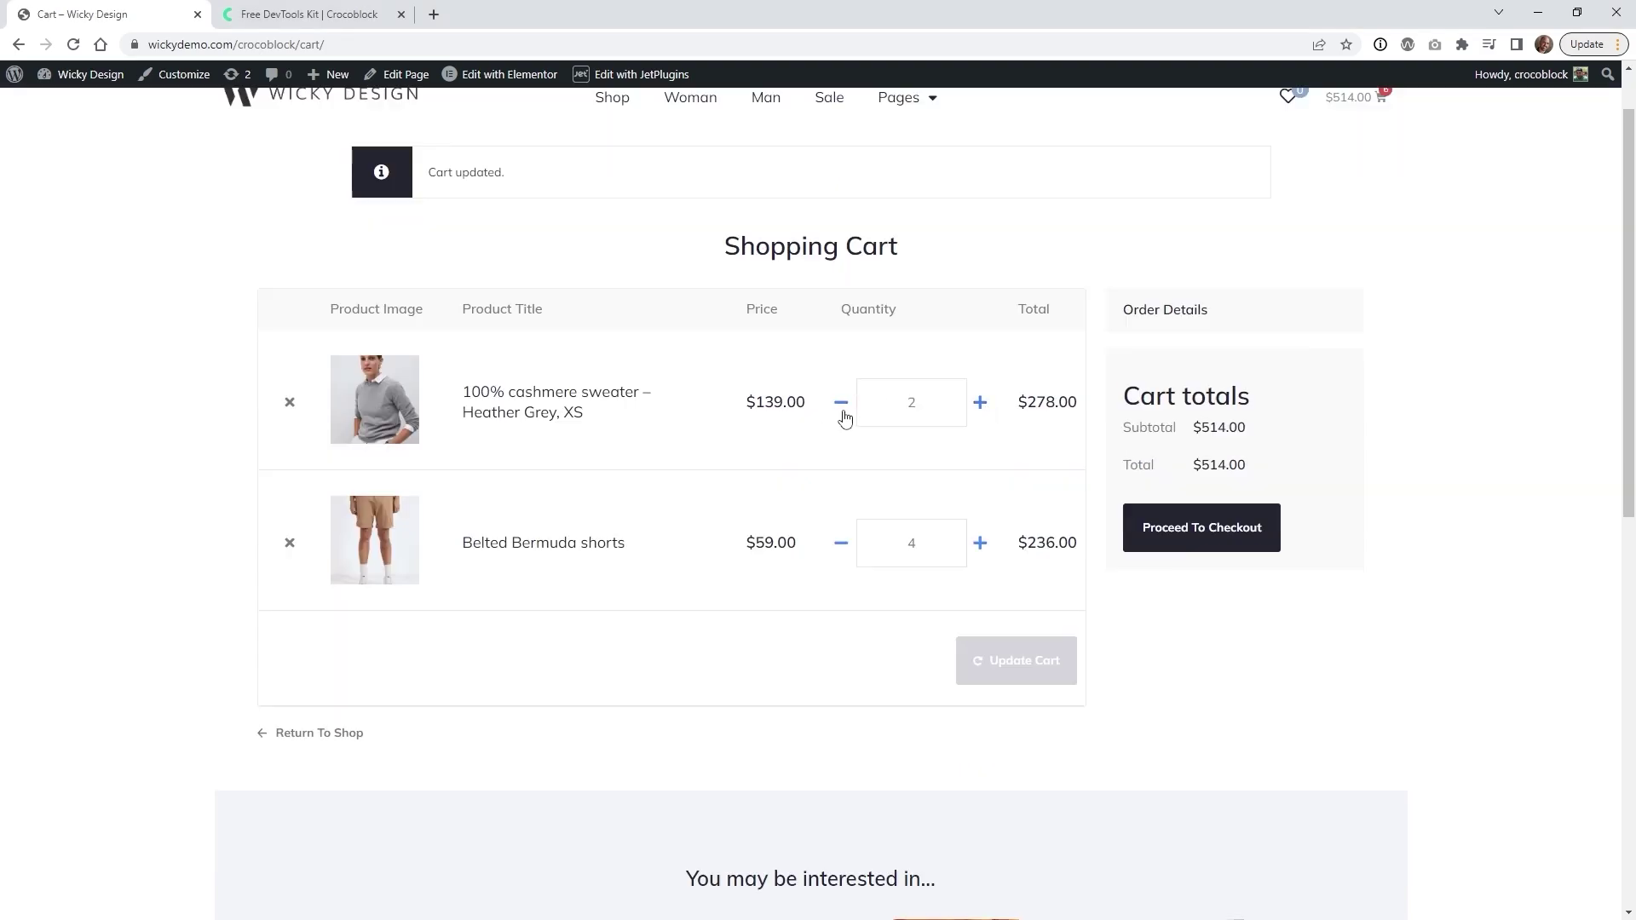
- Raise the cashmere sweater's cart quantity to 3, then go to the Products Grid & List page
click(980, 404)
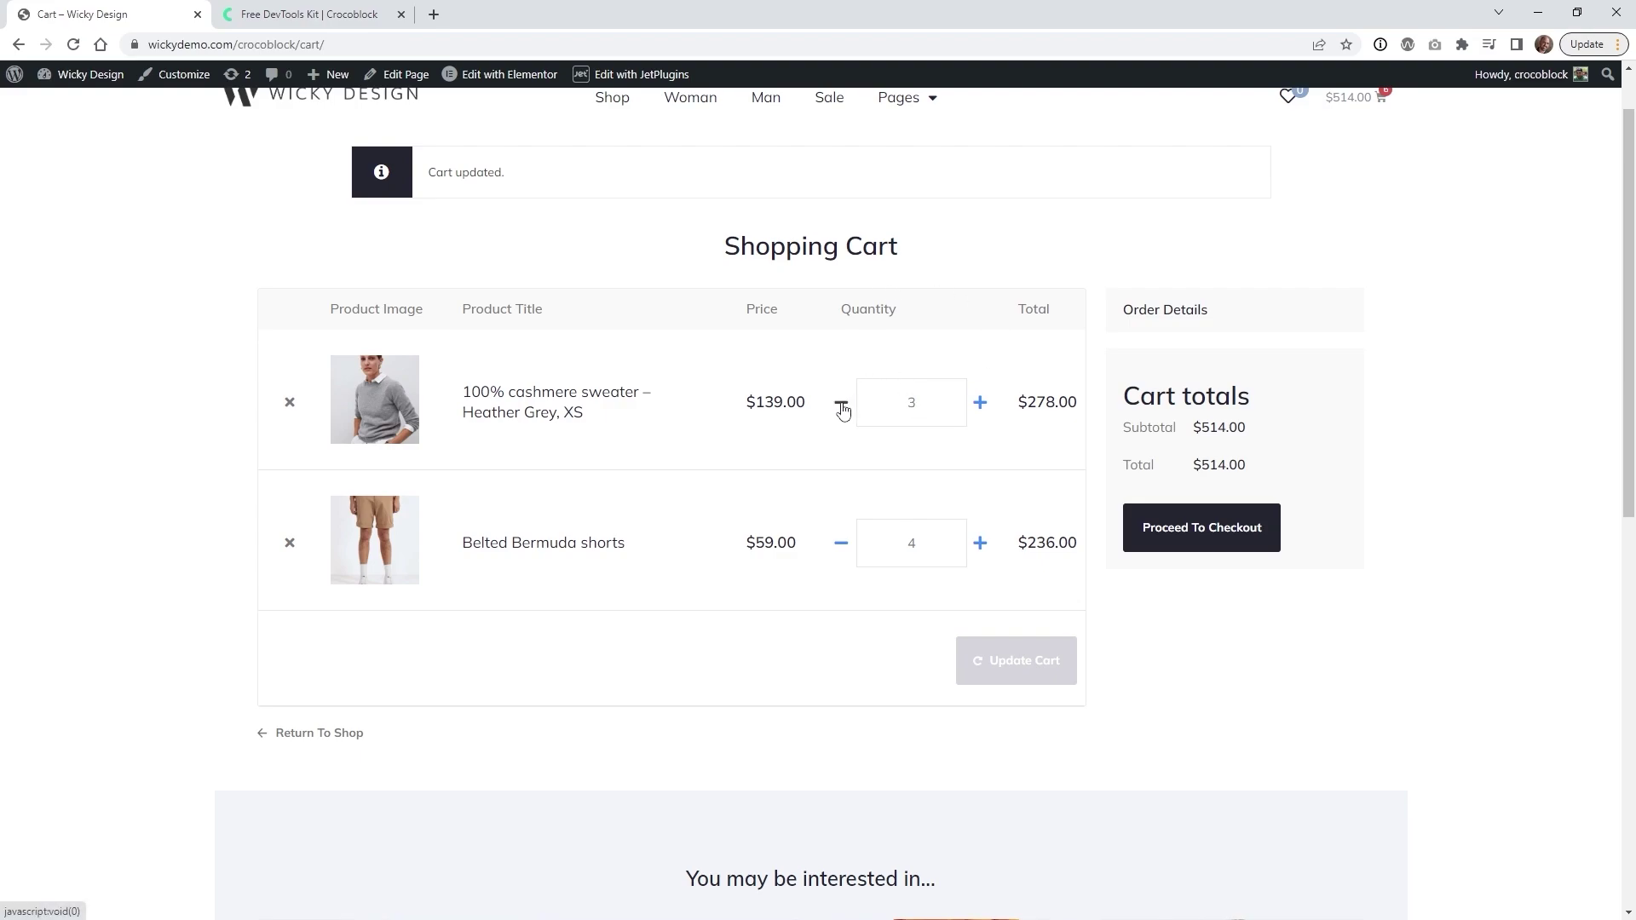
key(ctrl+Tab)
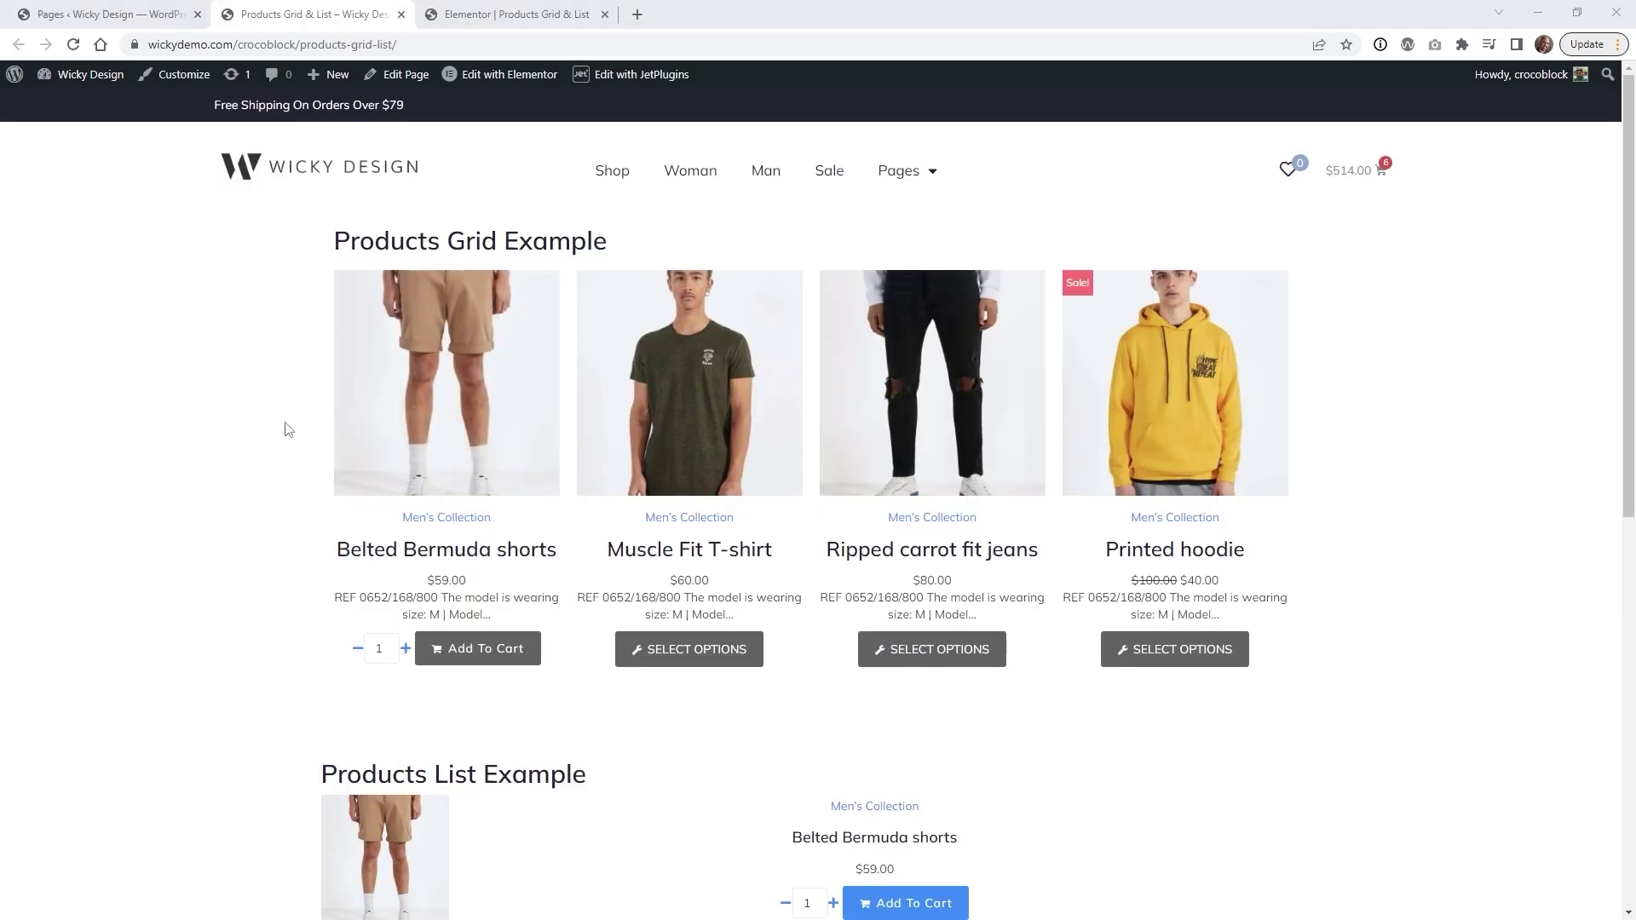
- Test the Belted Bermuda shorts steppers: grid up to 3 and back to 2, list to 2
scroll(288, 429, down, 4)
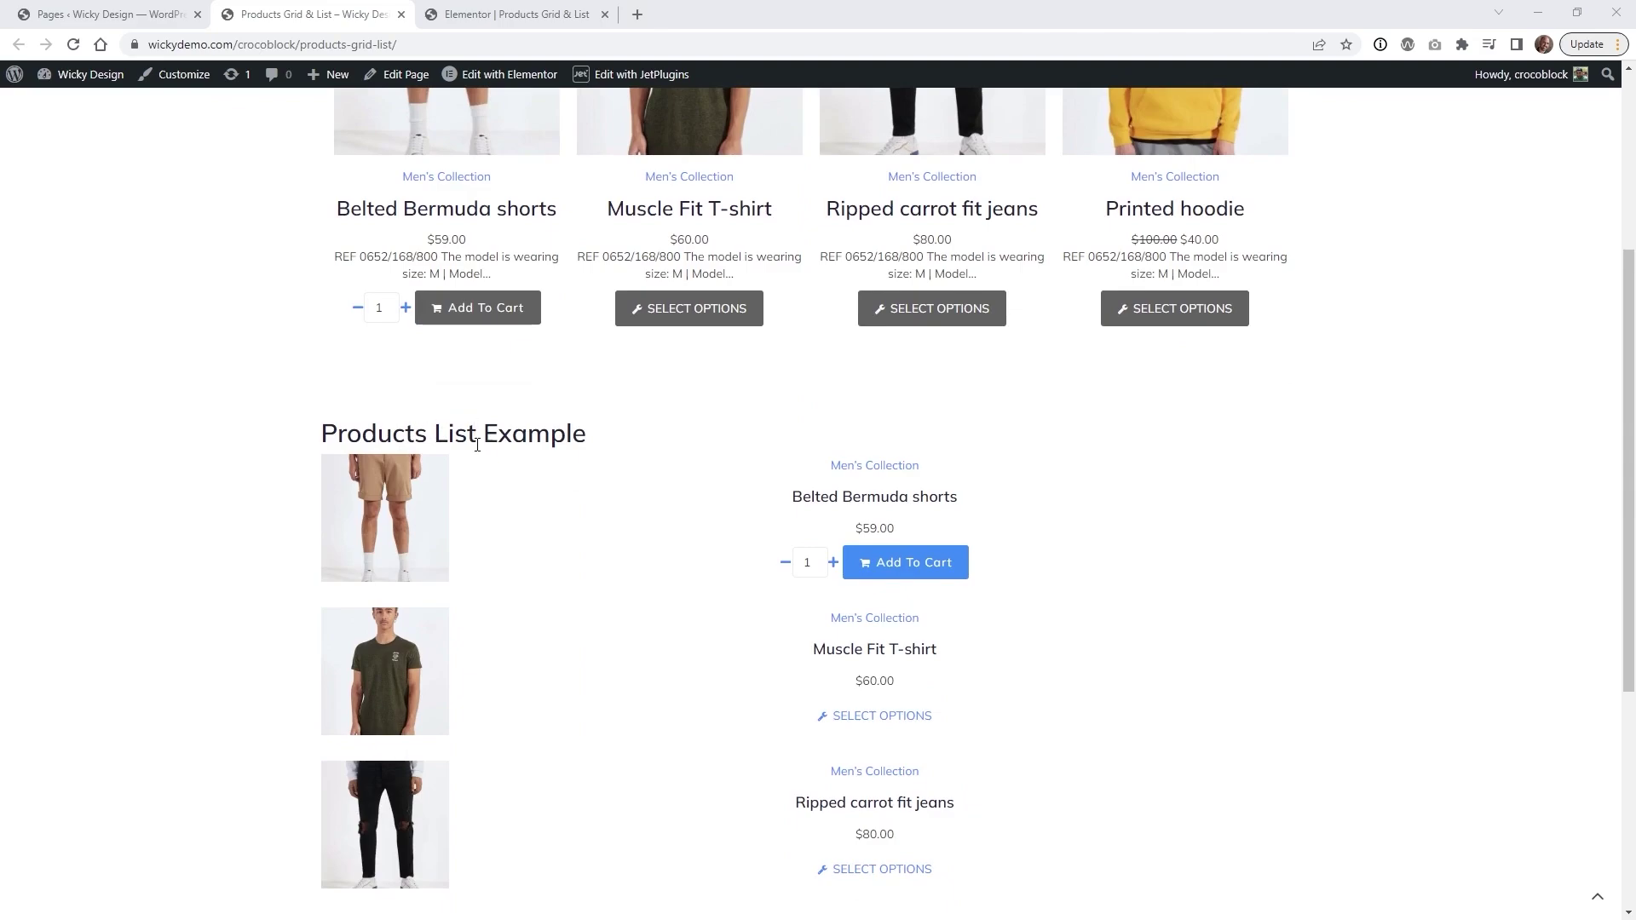
scroll(477, 444, up, 2)
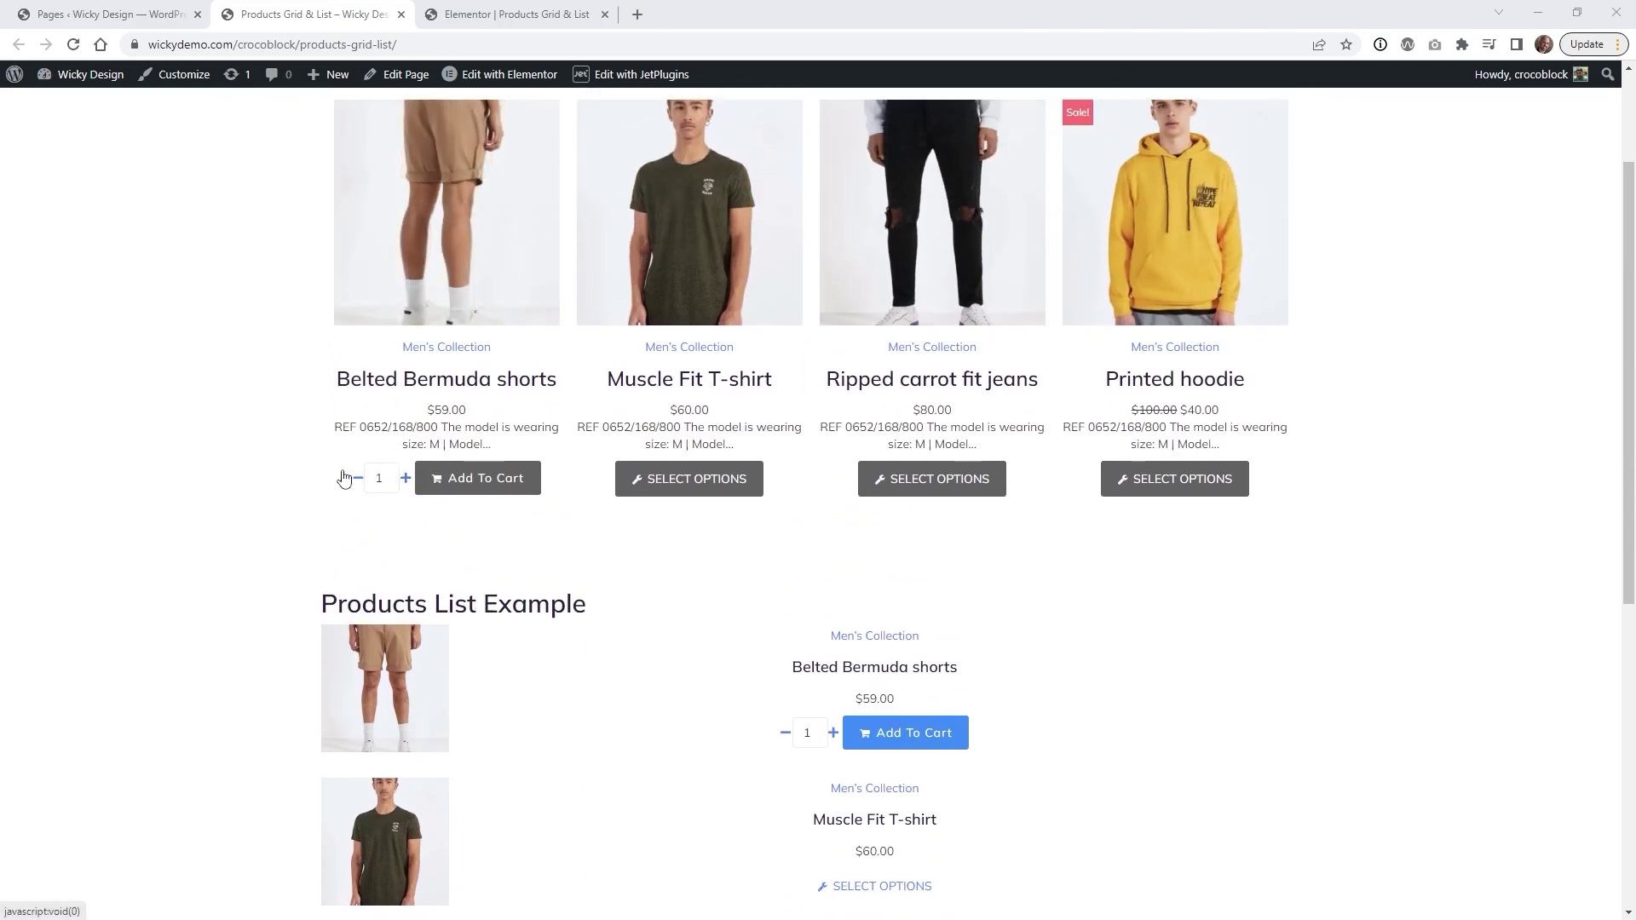
click(405, 480)
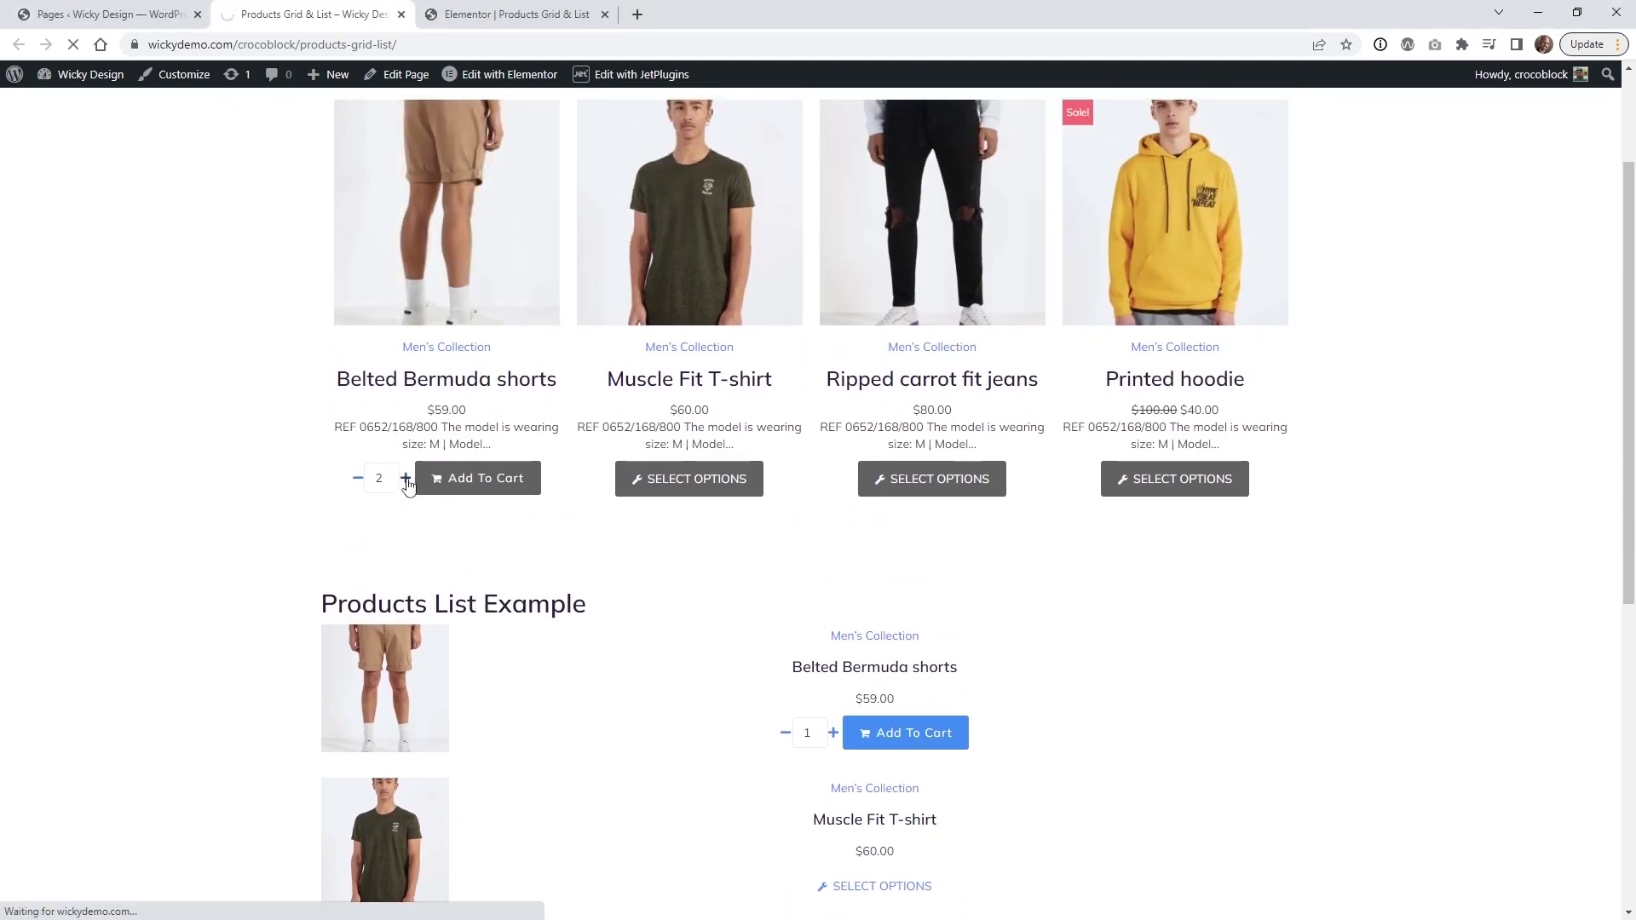
click(405, 478)
click(357, 478)
scroll(334, 522, down, 3)
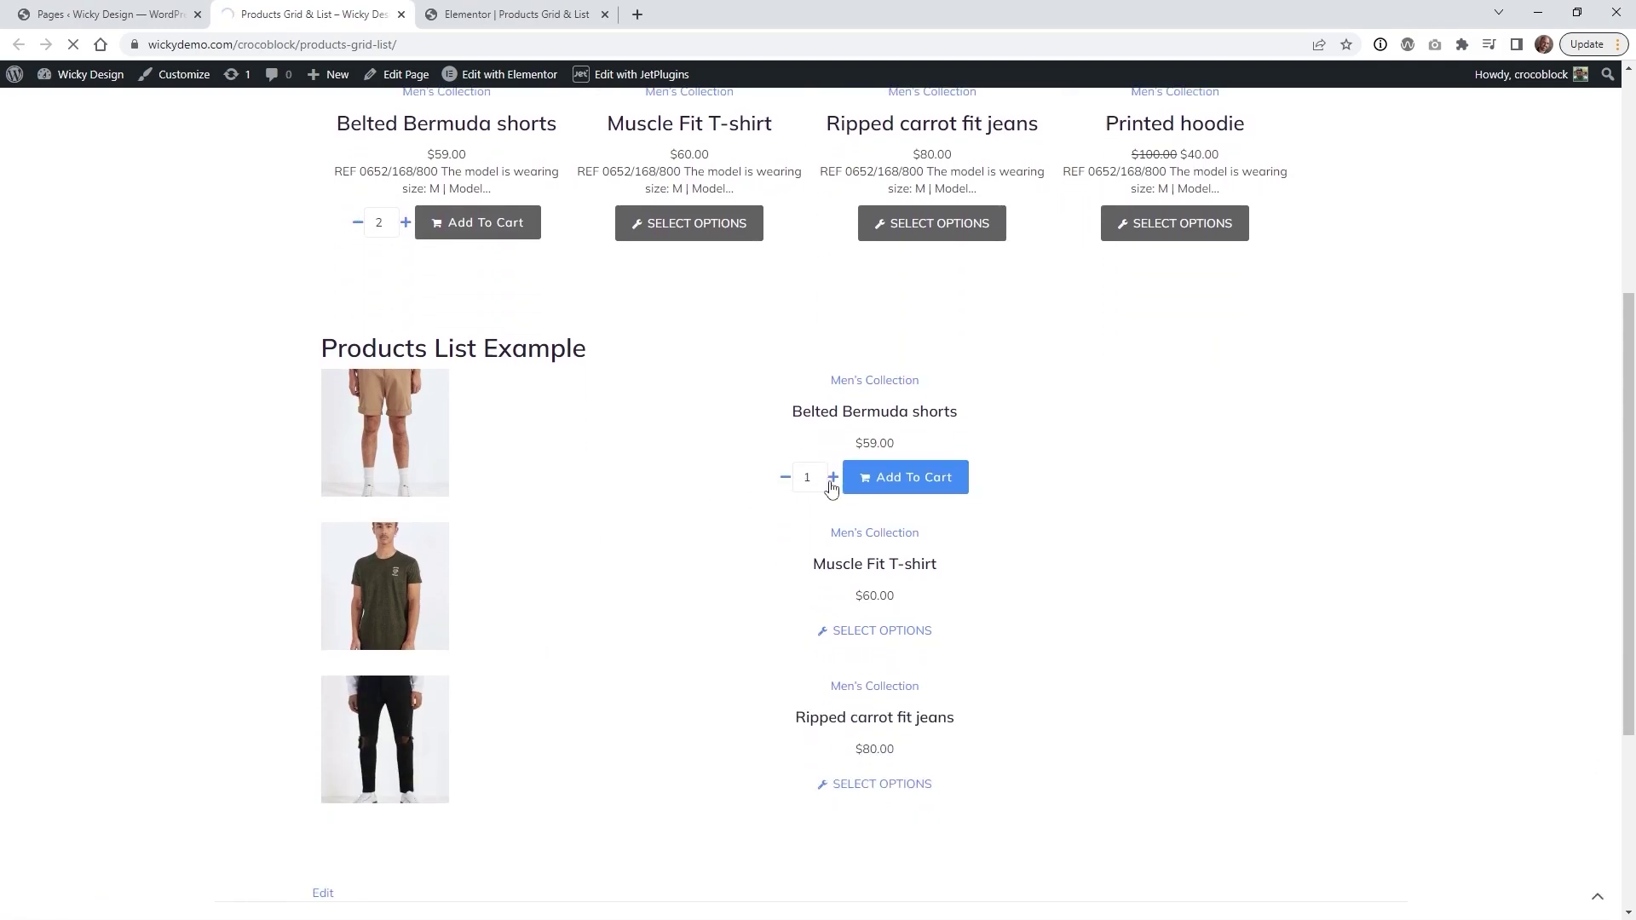
click(832, 479)
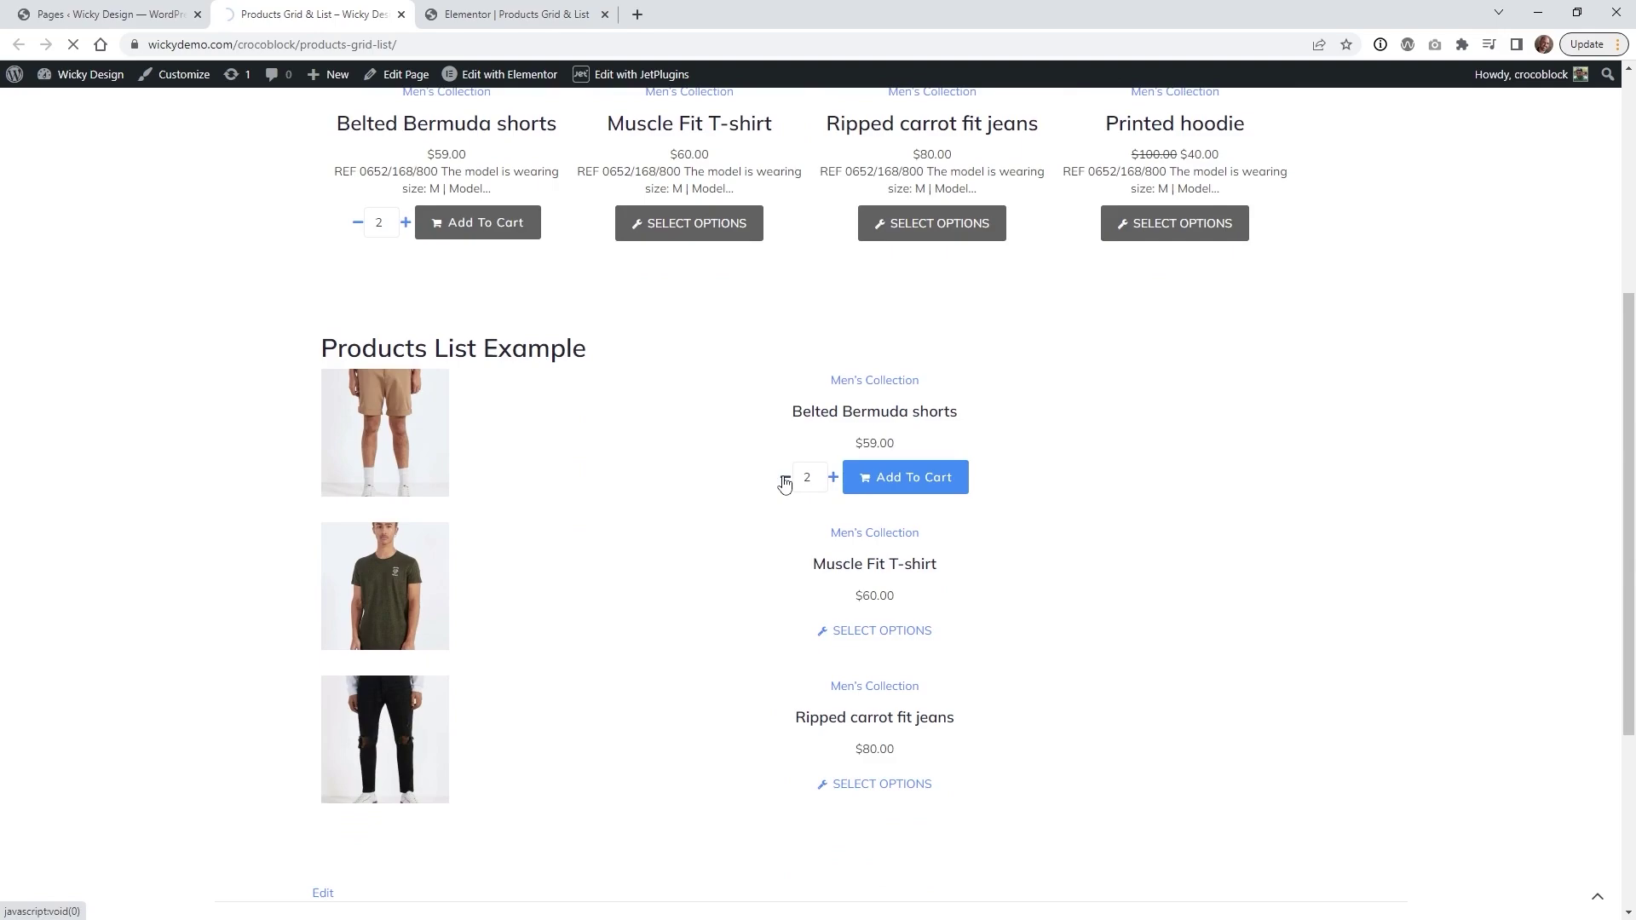
key(ctrl+Tab)
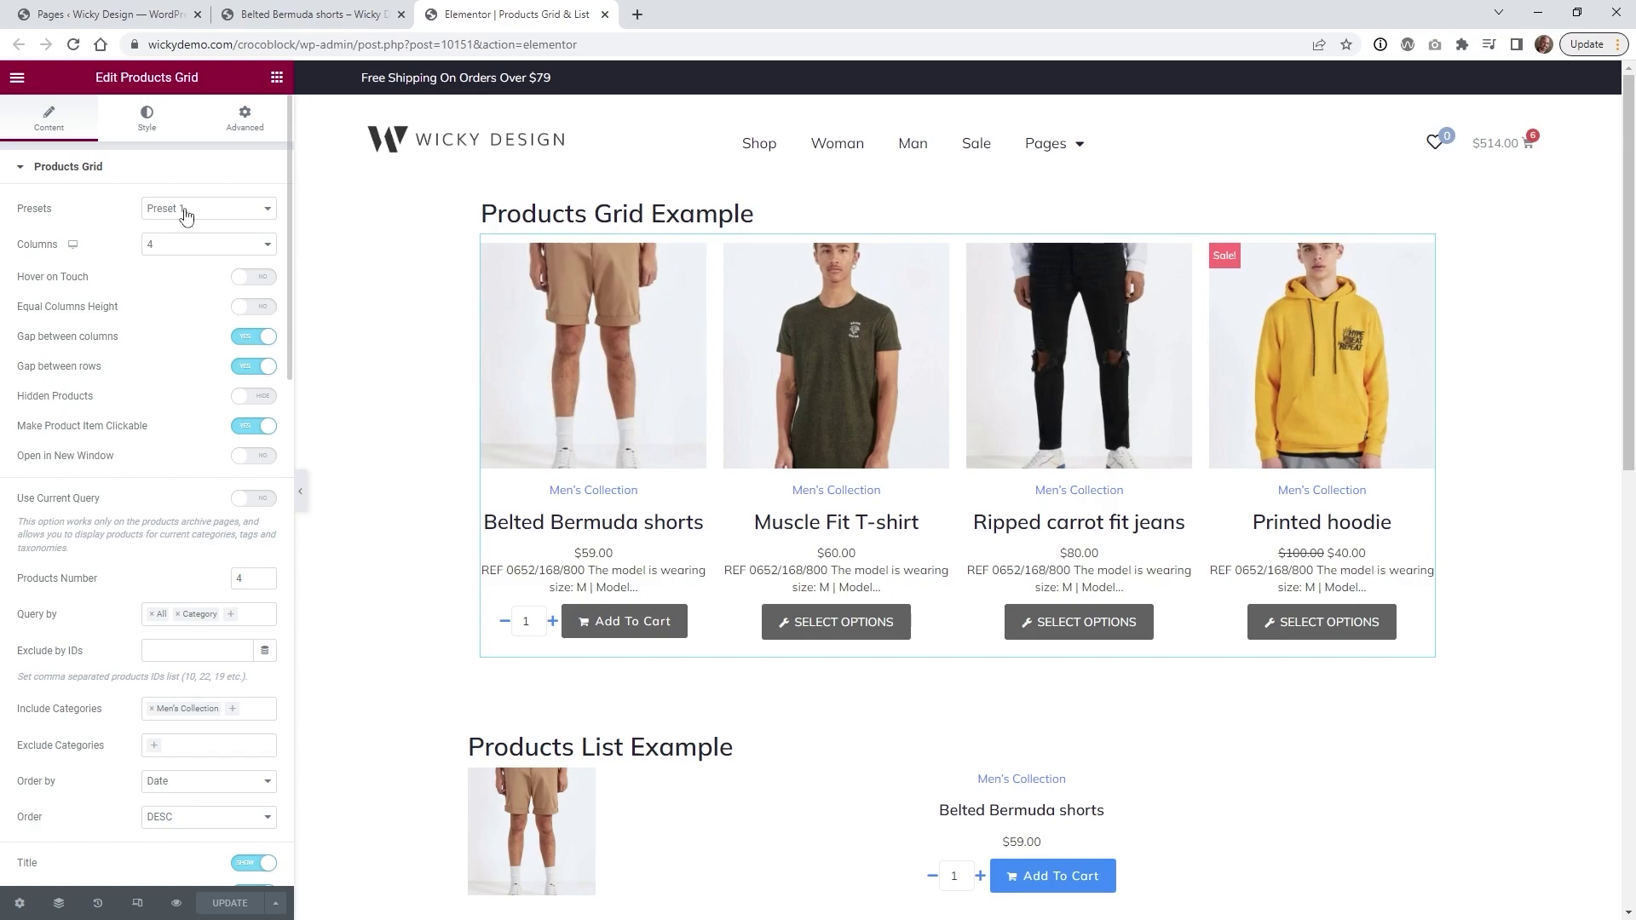
scroll(171, 349, down, 3)
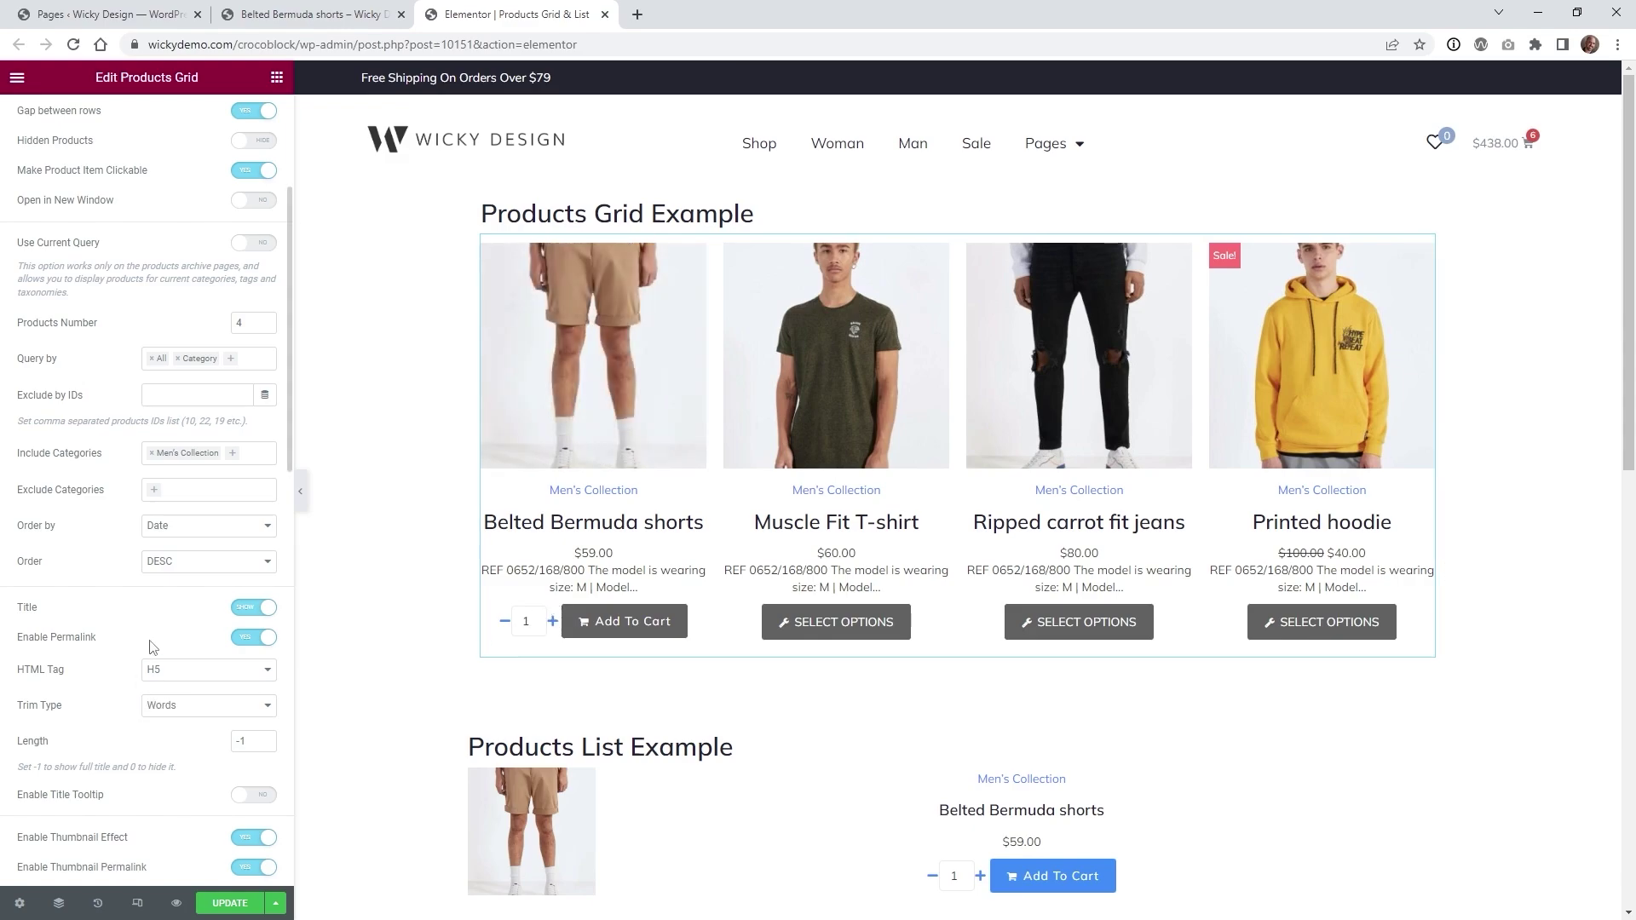
scroll(151, 647, down, 5)
scroll(148, 649, down, 3)
scroll(149, 653, down, 2)
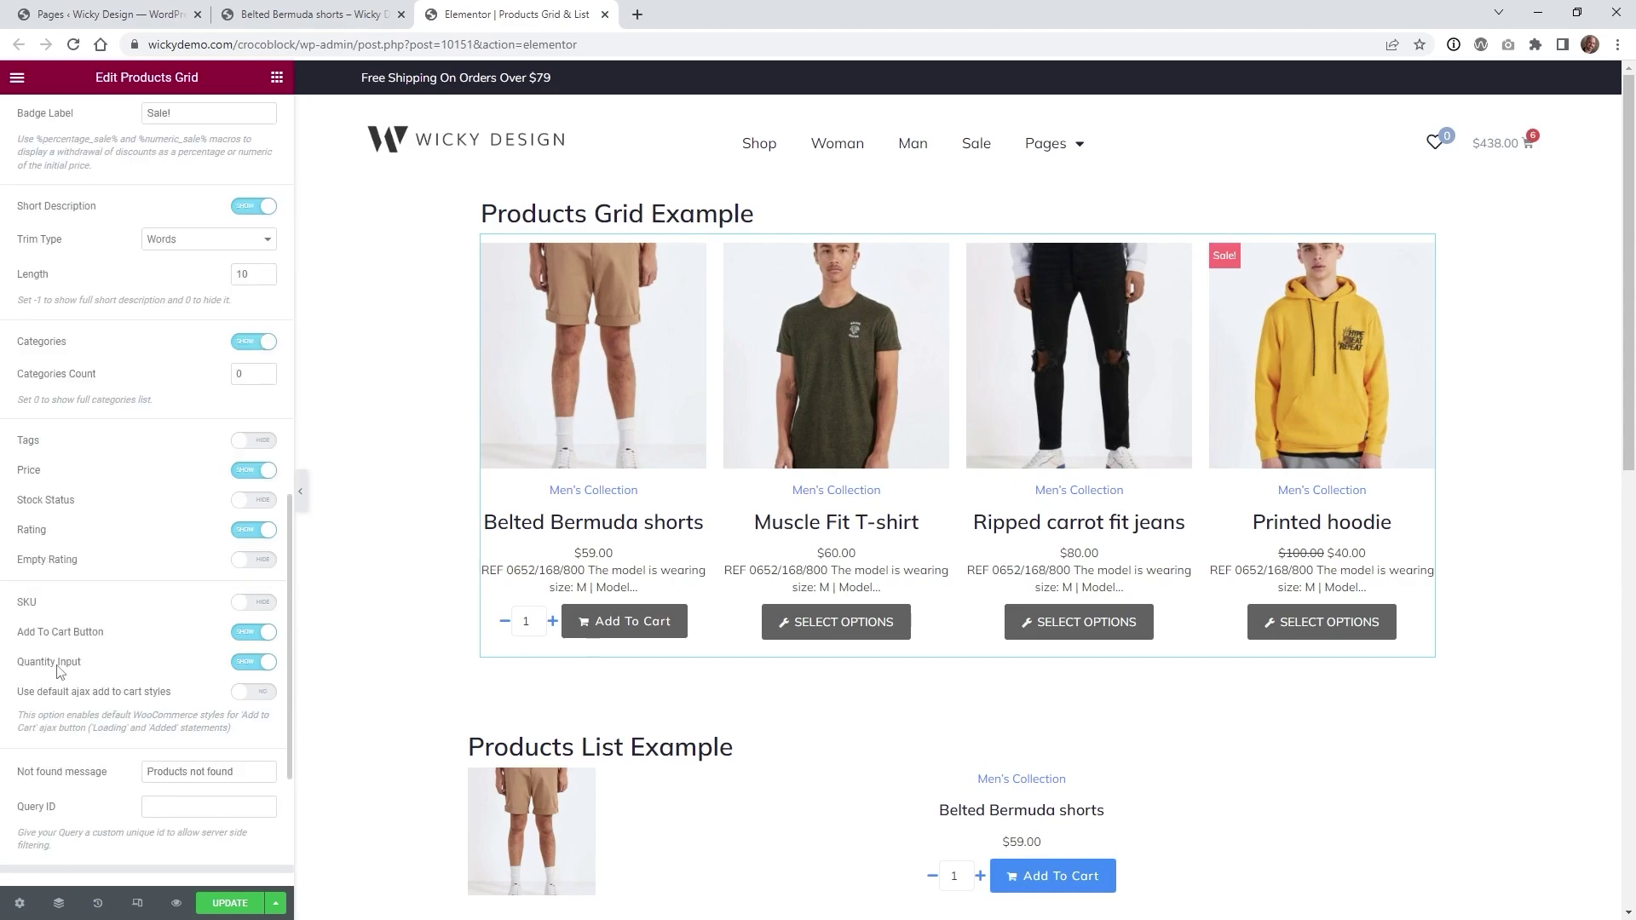
click(260, 666)
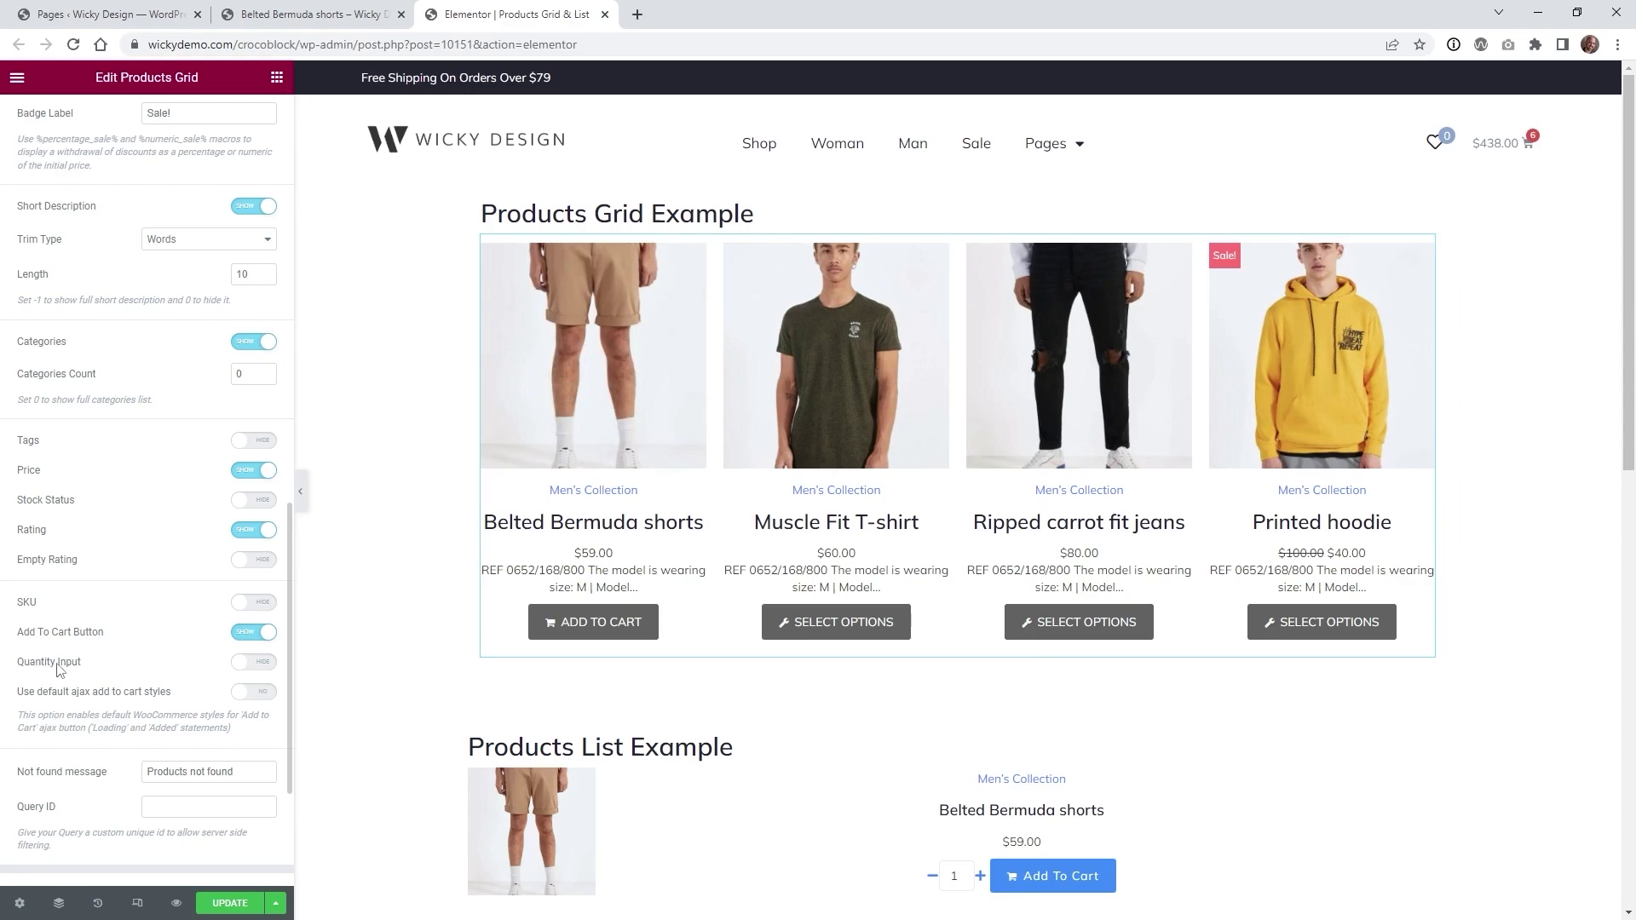
key(ctrl+z)
scroll(161, 349, up, 7)
scroll(161, 349, down, 12)
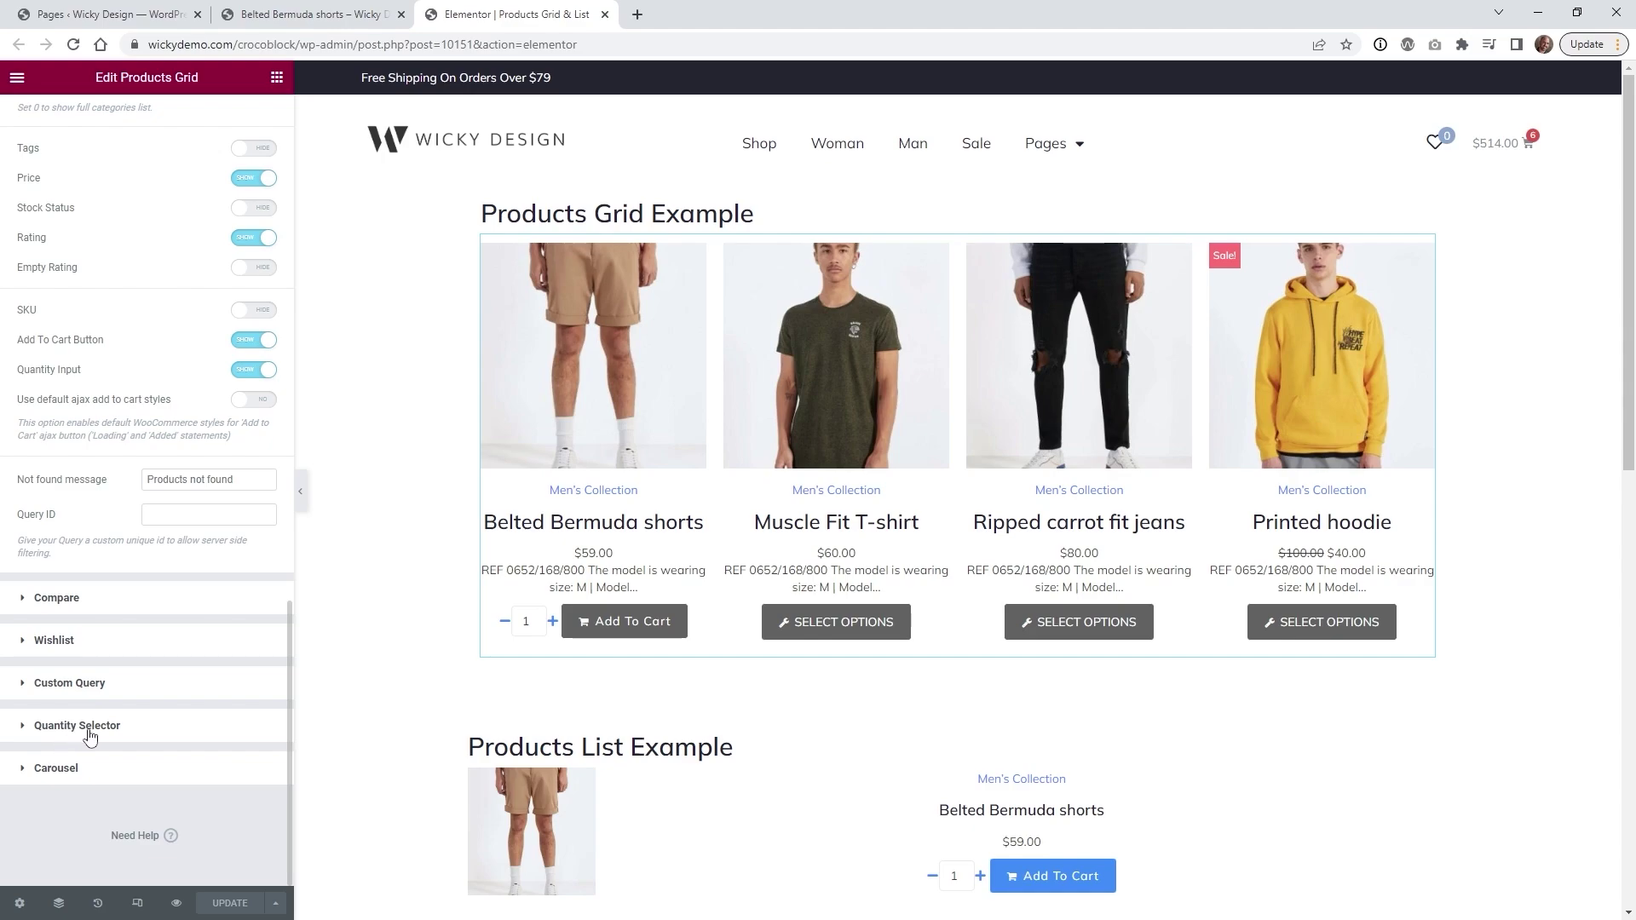
- Expand the Products Grid's Quantity Selector settings and toggle Enable off and back on
click(89, 734)
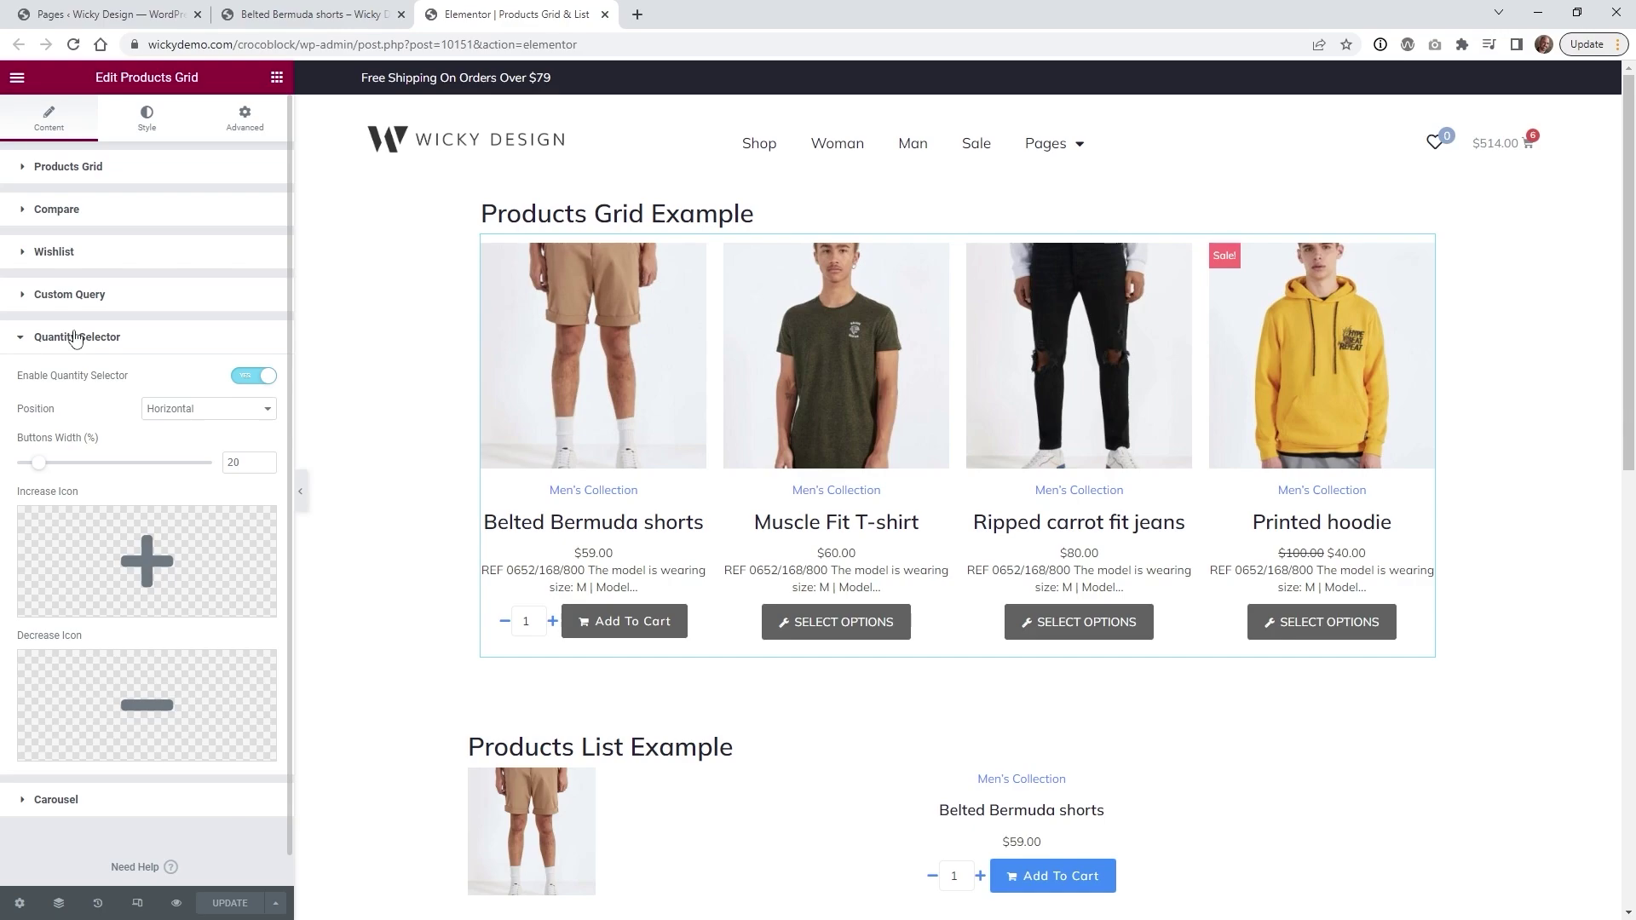
click(254, 376)
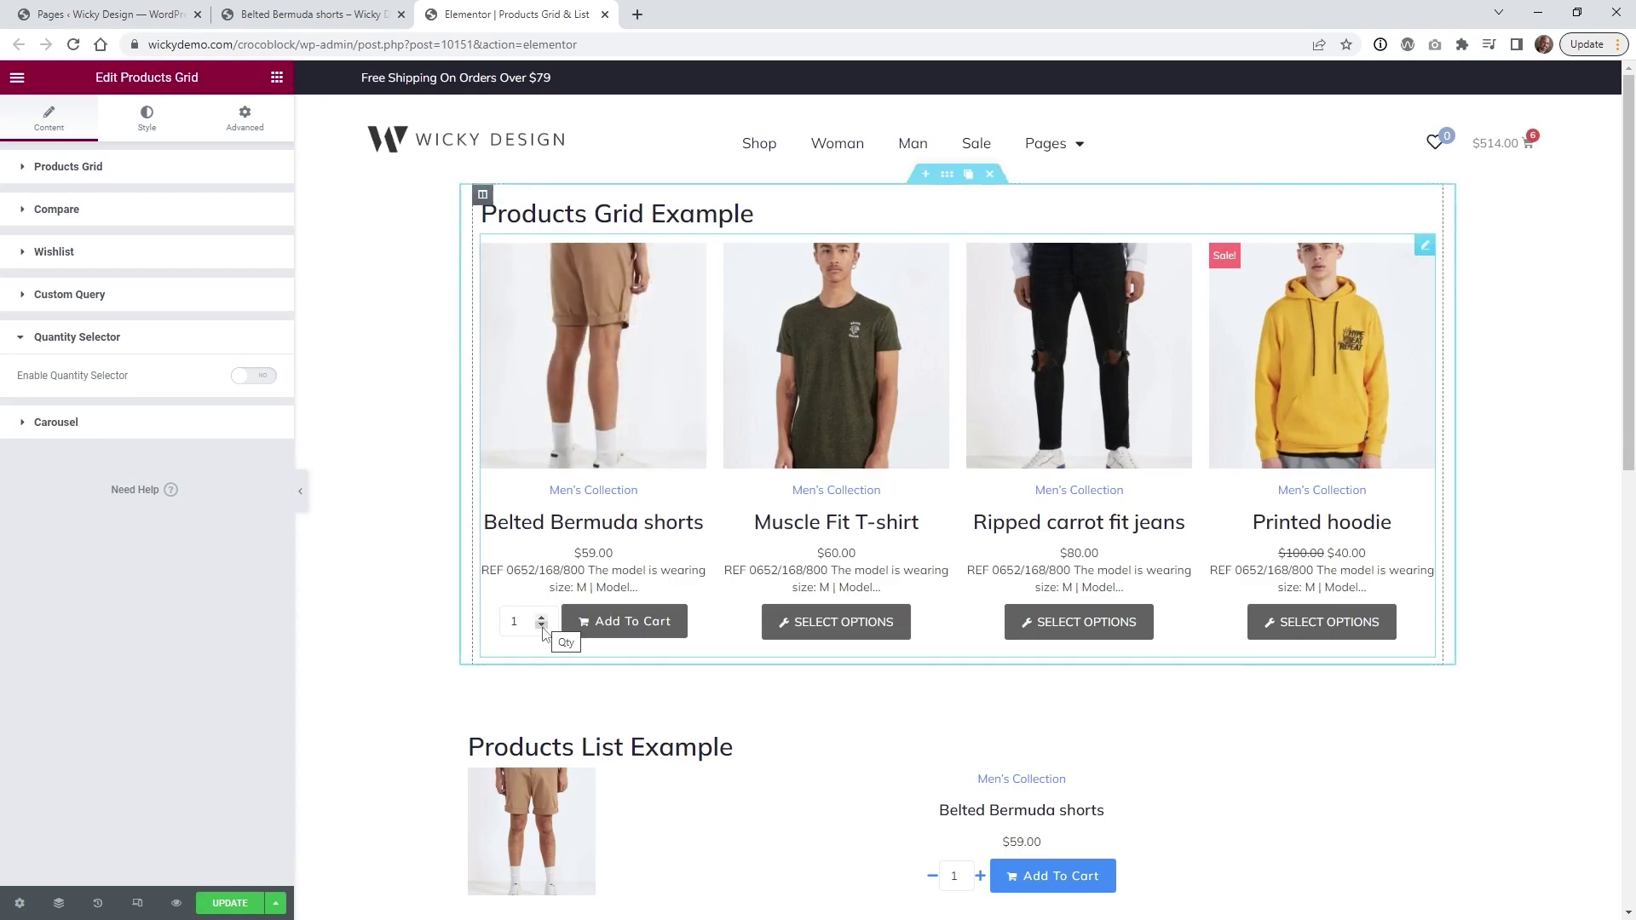
click(268, 381)
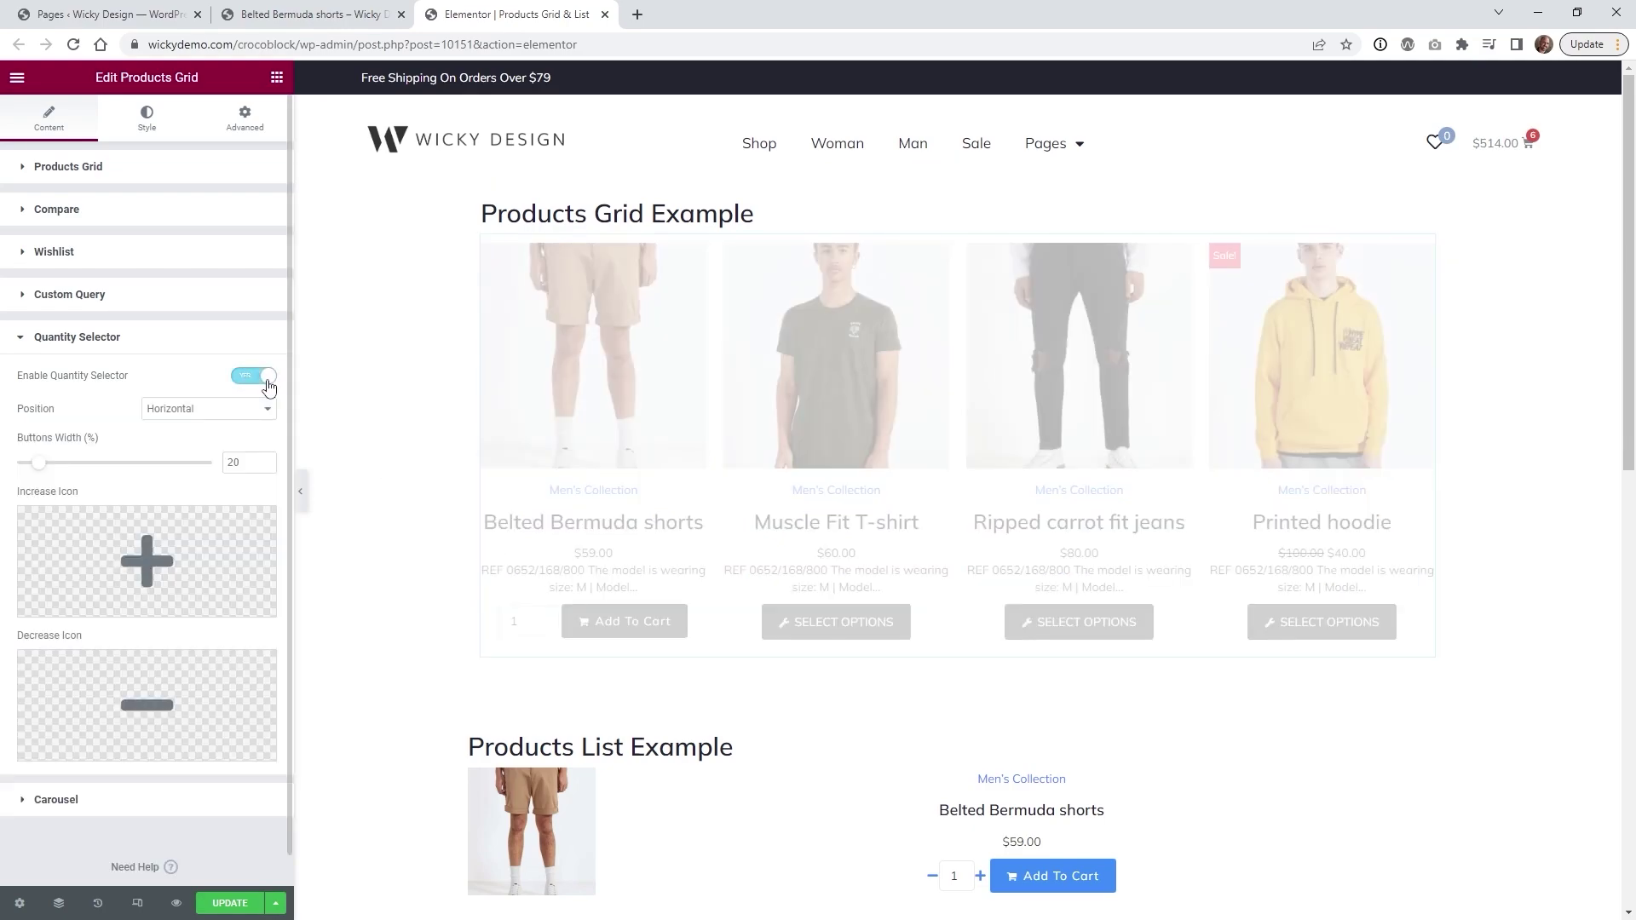
- Preview button positions Vertical, Start, End, Top and Bottom, then return to Horizontal
click(190, 410)
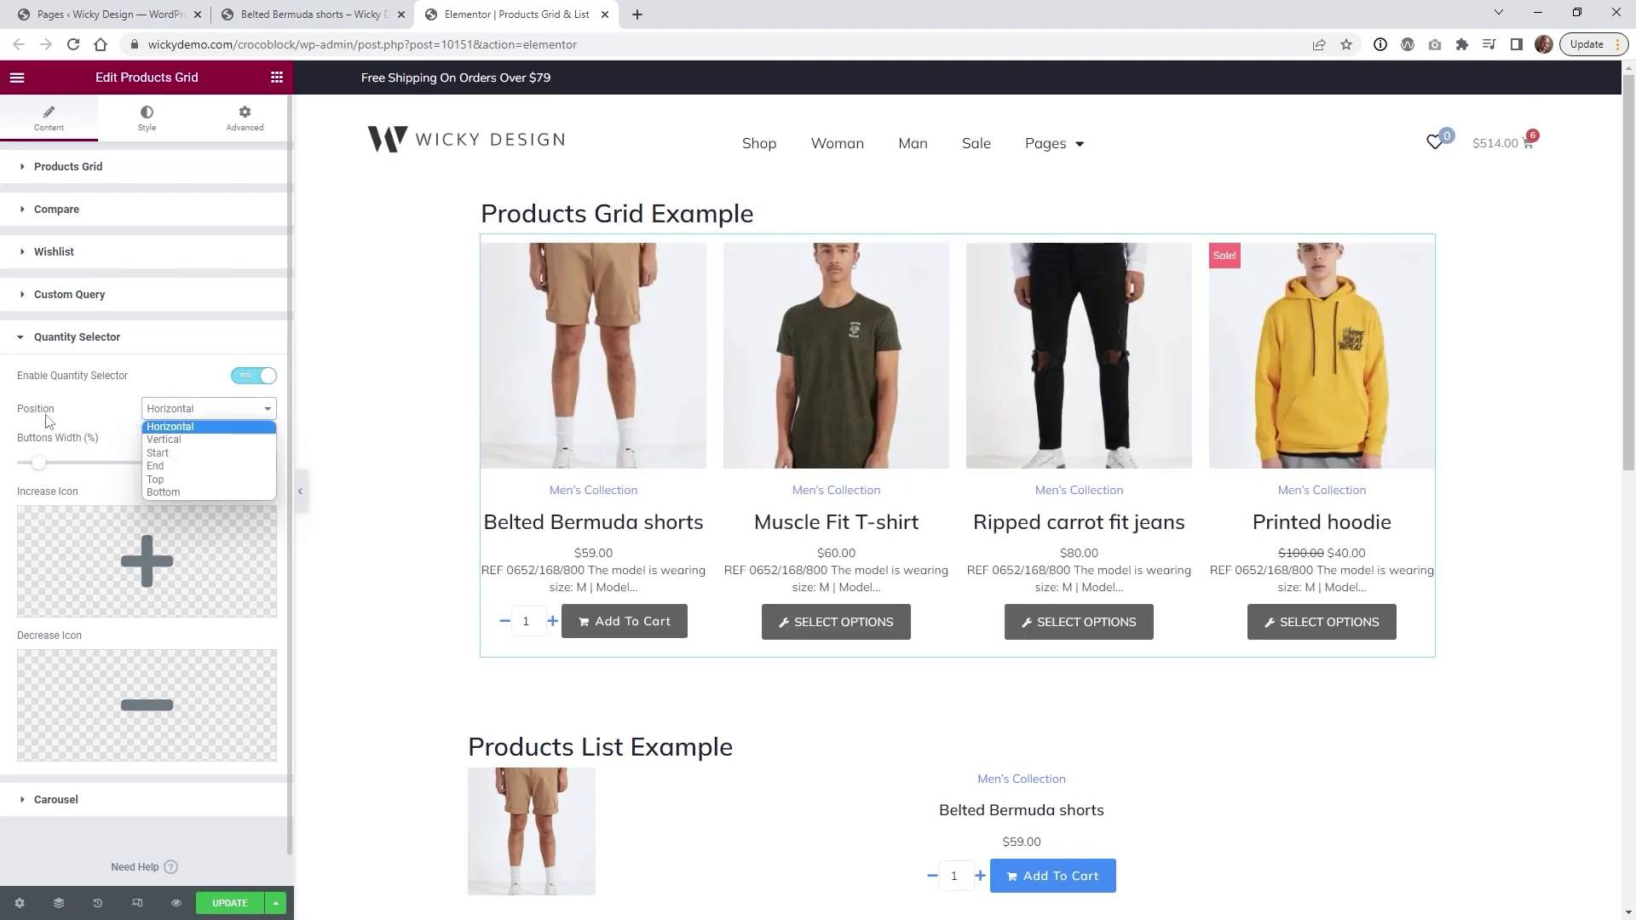
click(186, 440)
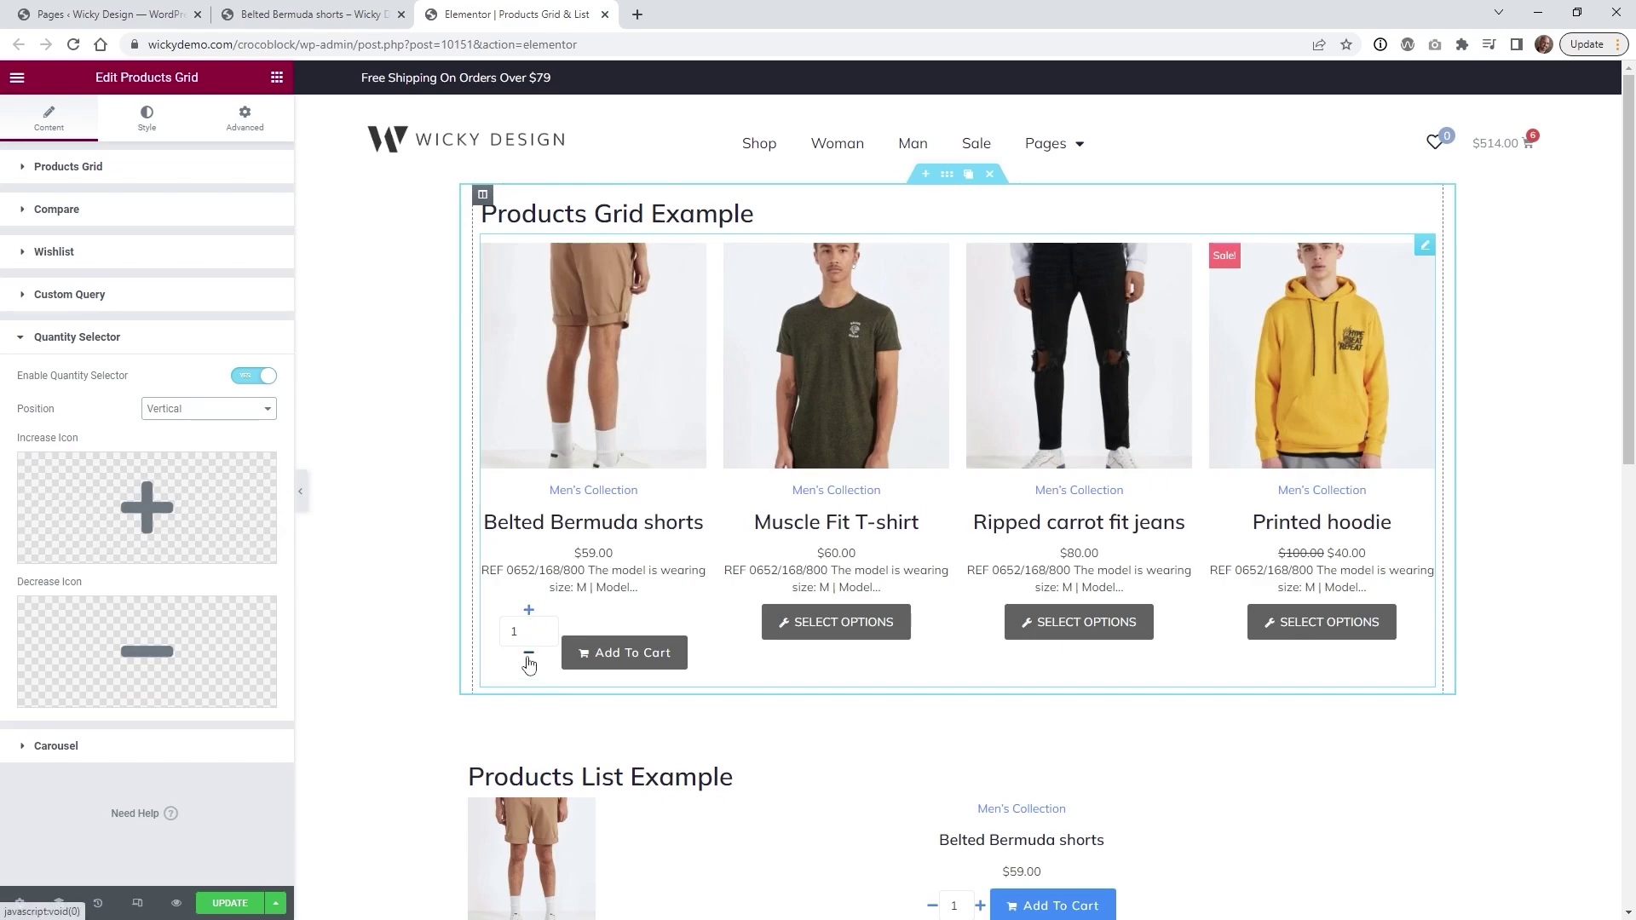
click(192, 409)
click(201, 451)
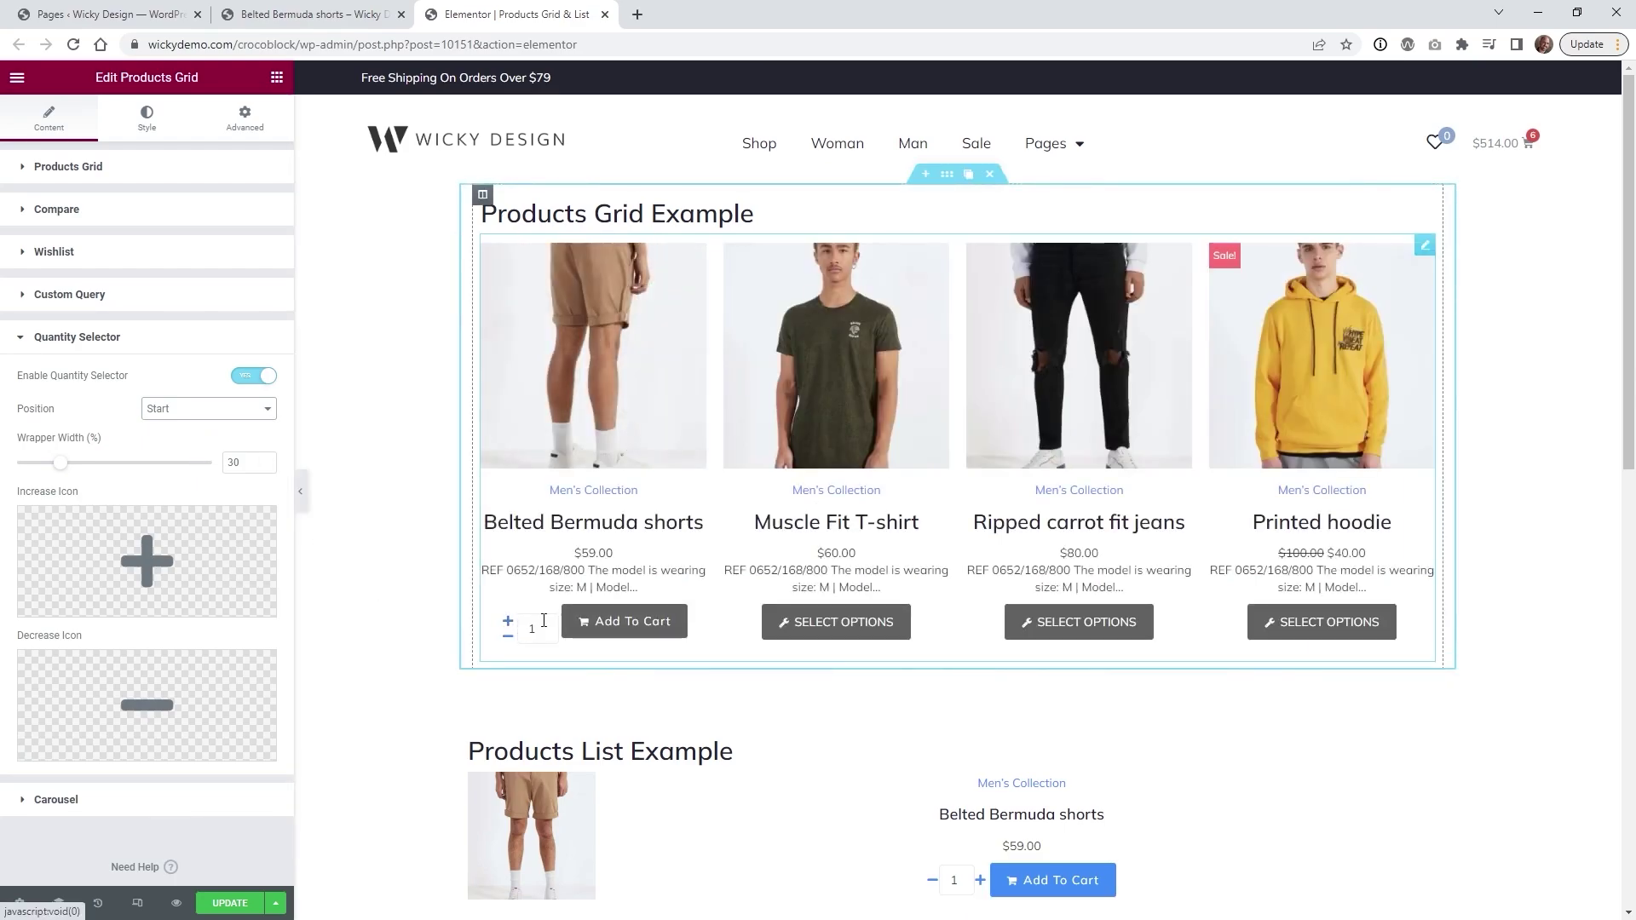
click(204, 409)
click(191, 467)
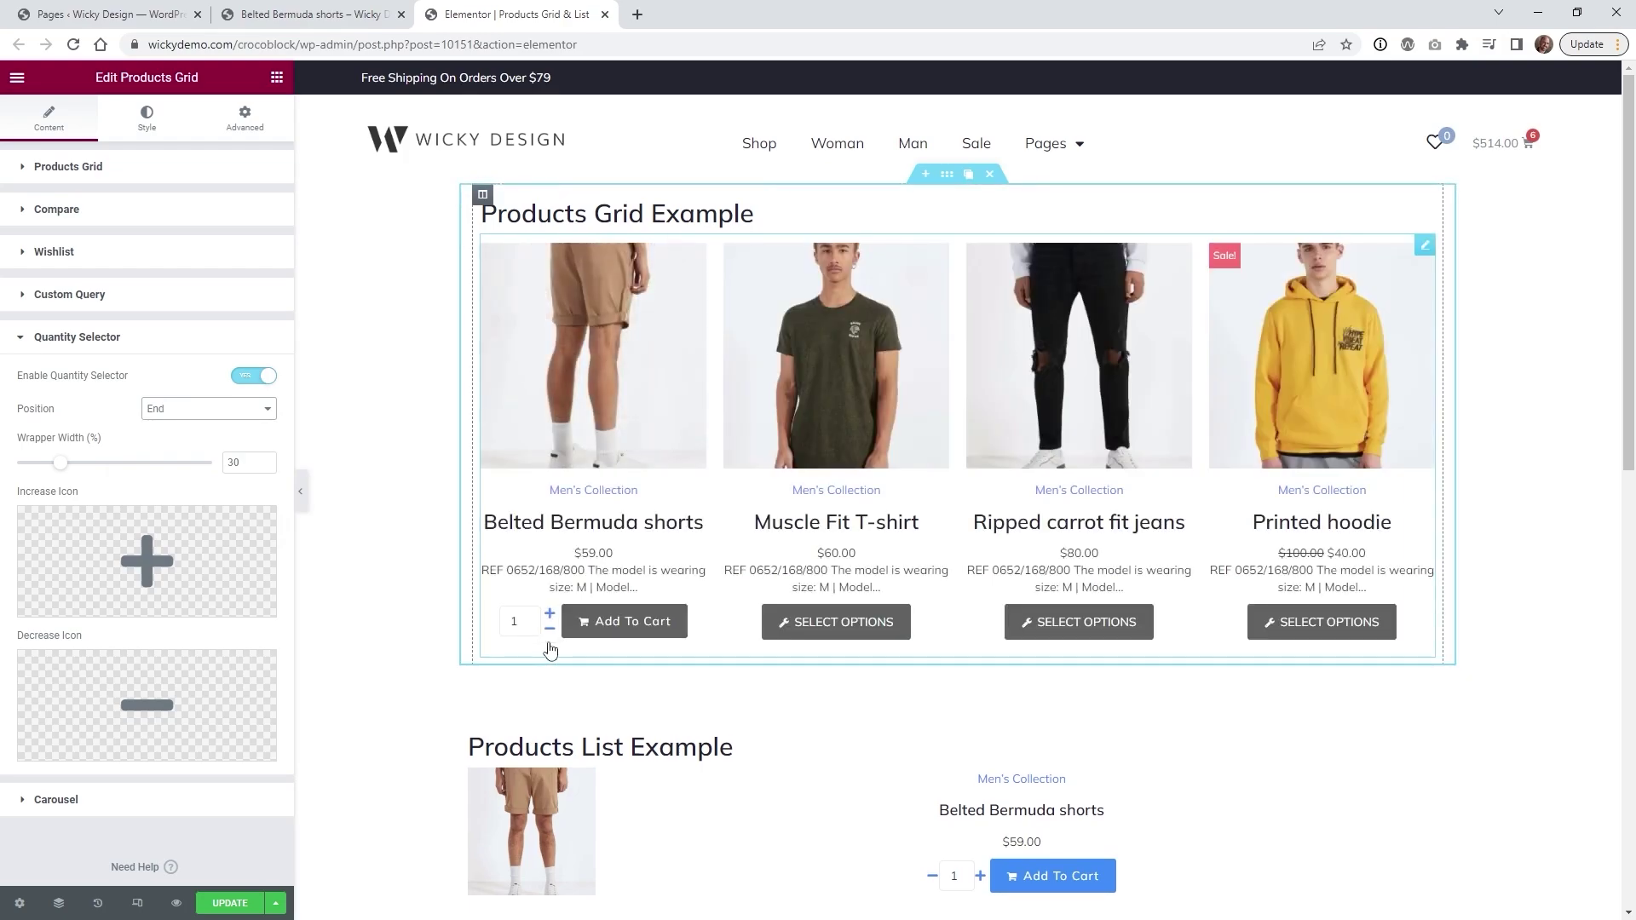
click(160, 409)
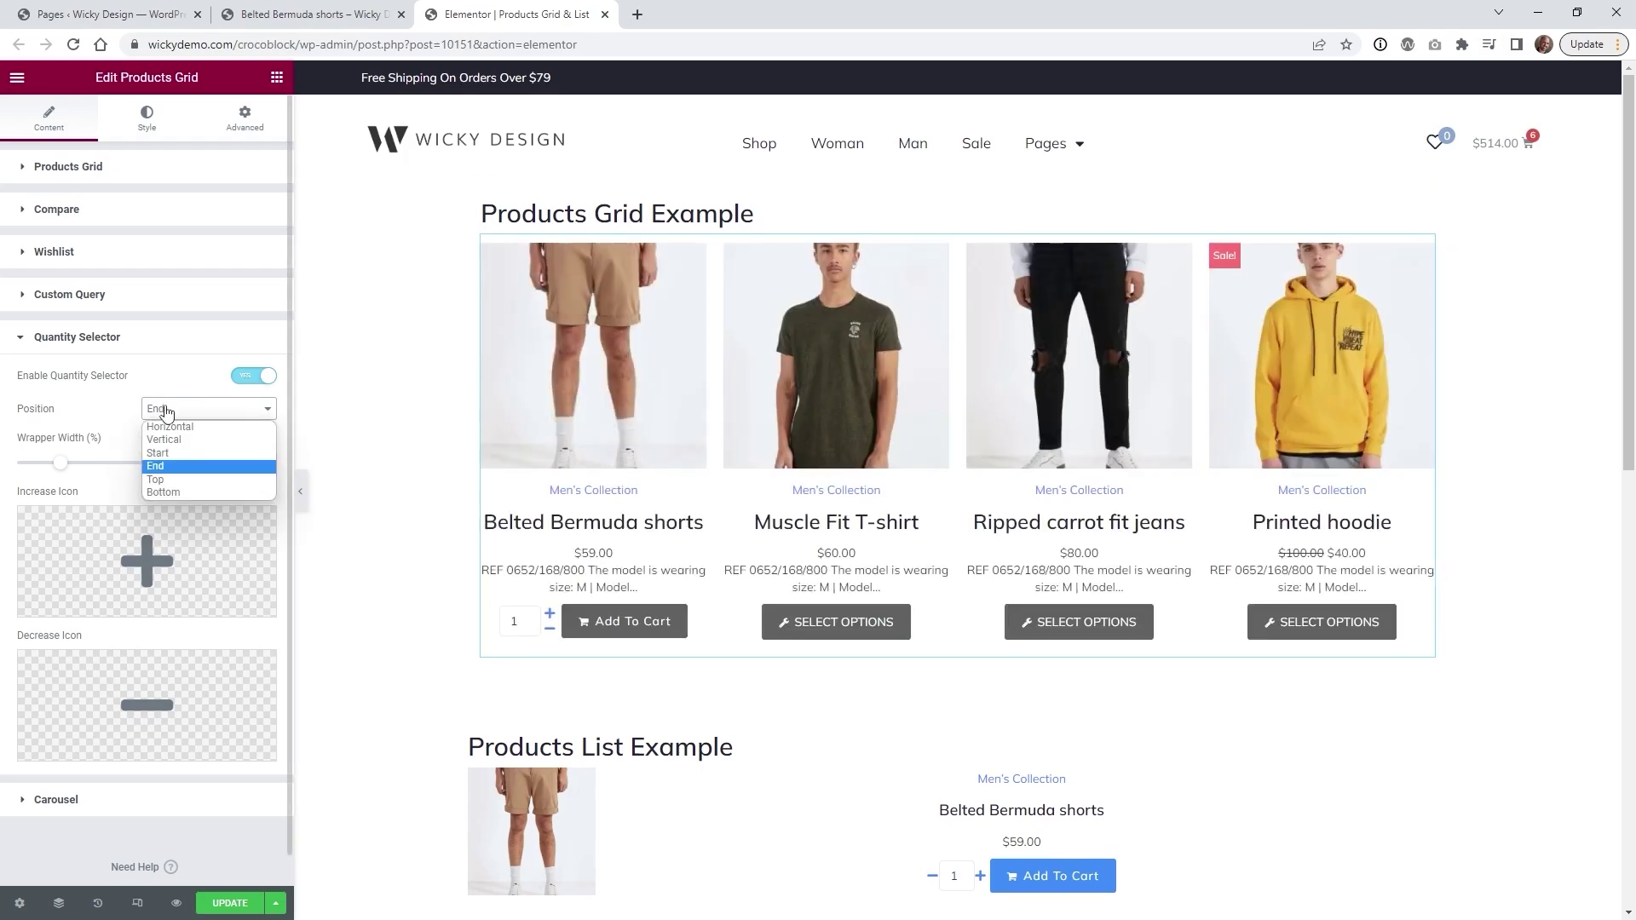
click(186, 481)
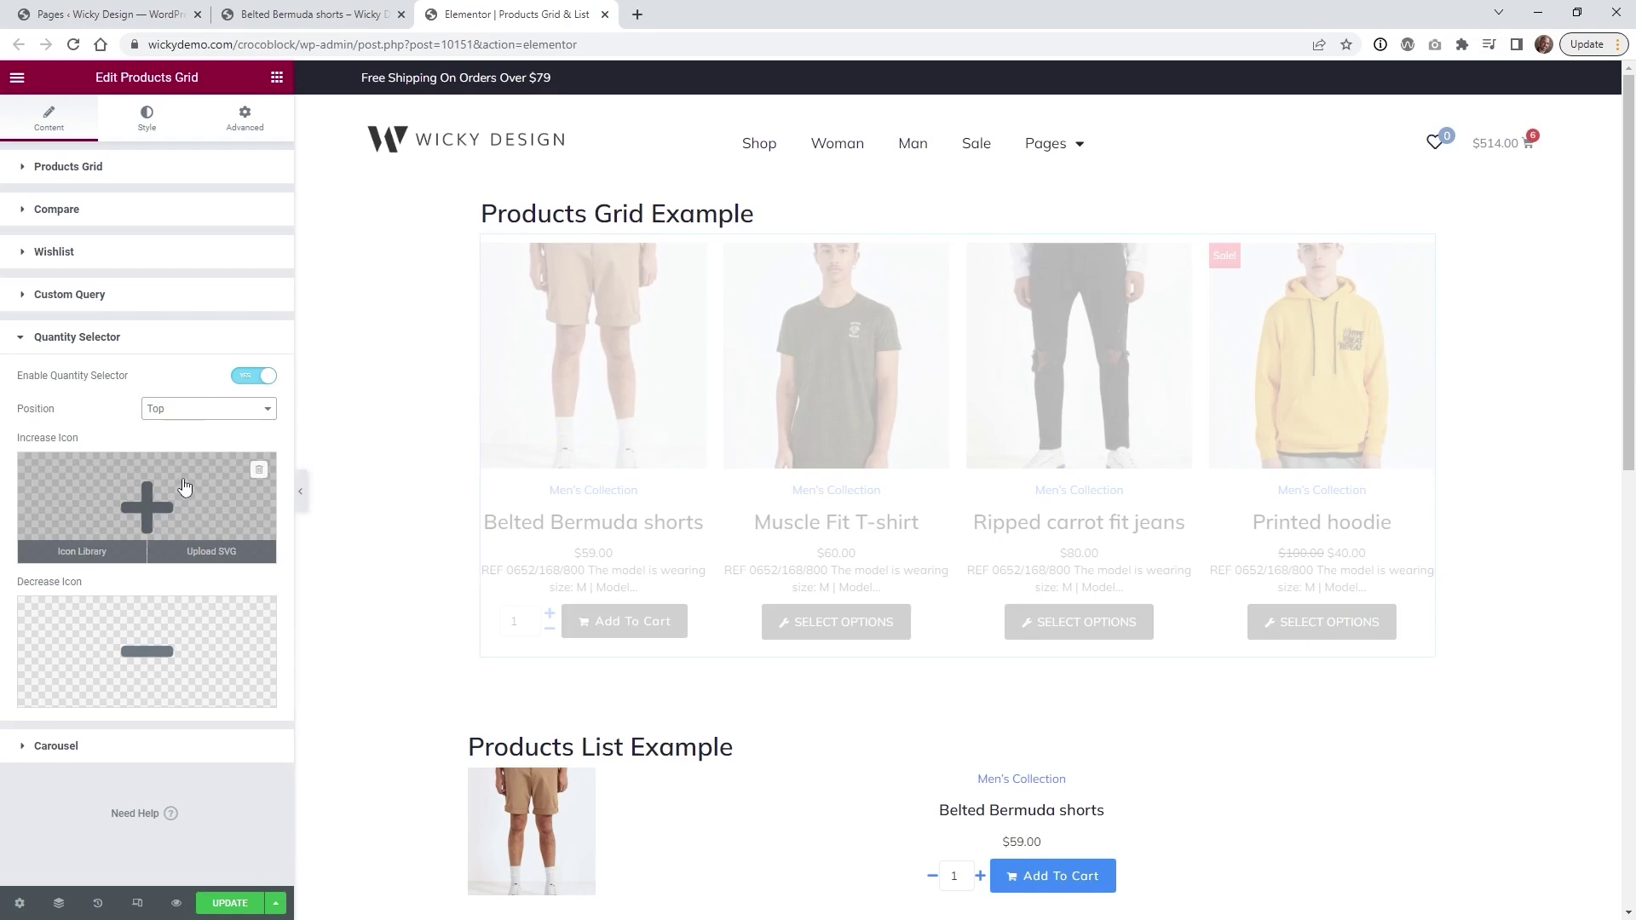
click(167, 411)
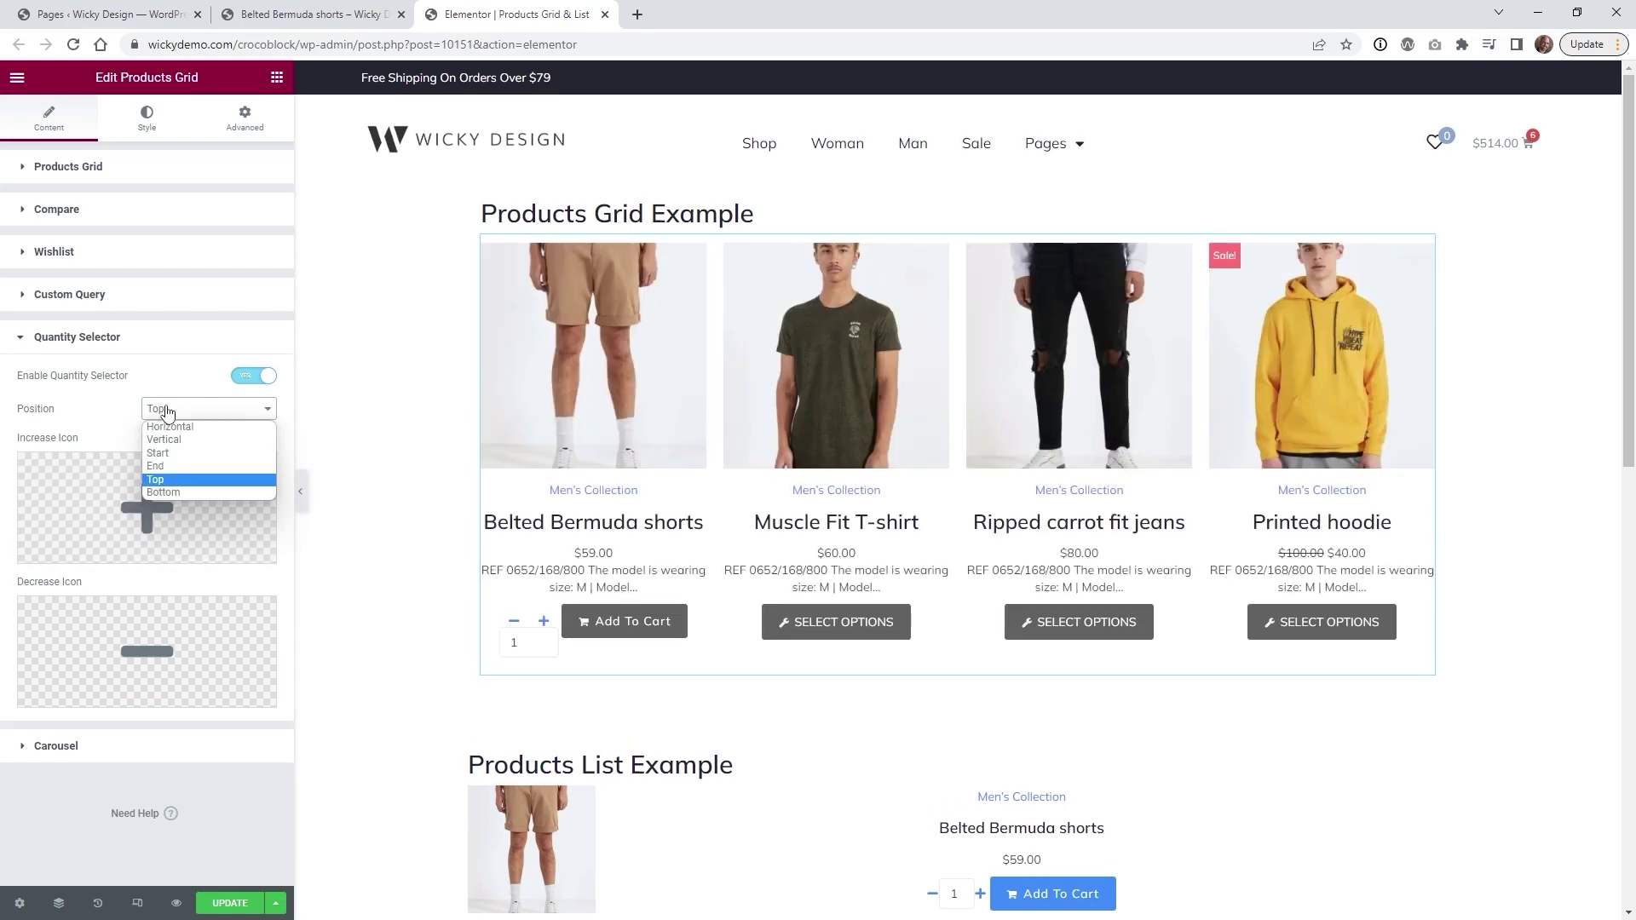
click(182, 492)
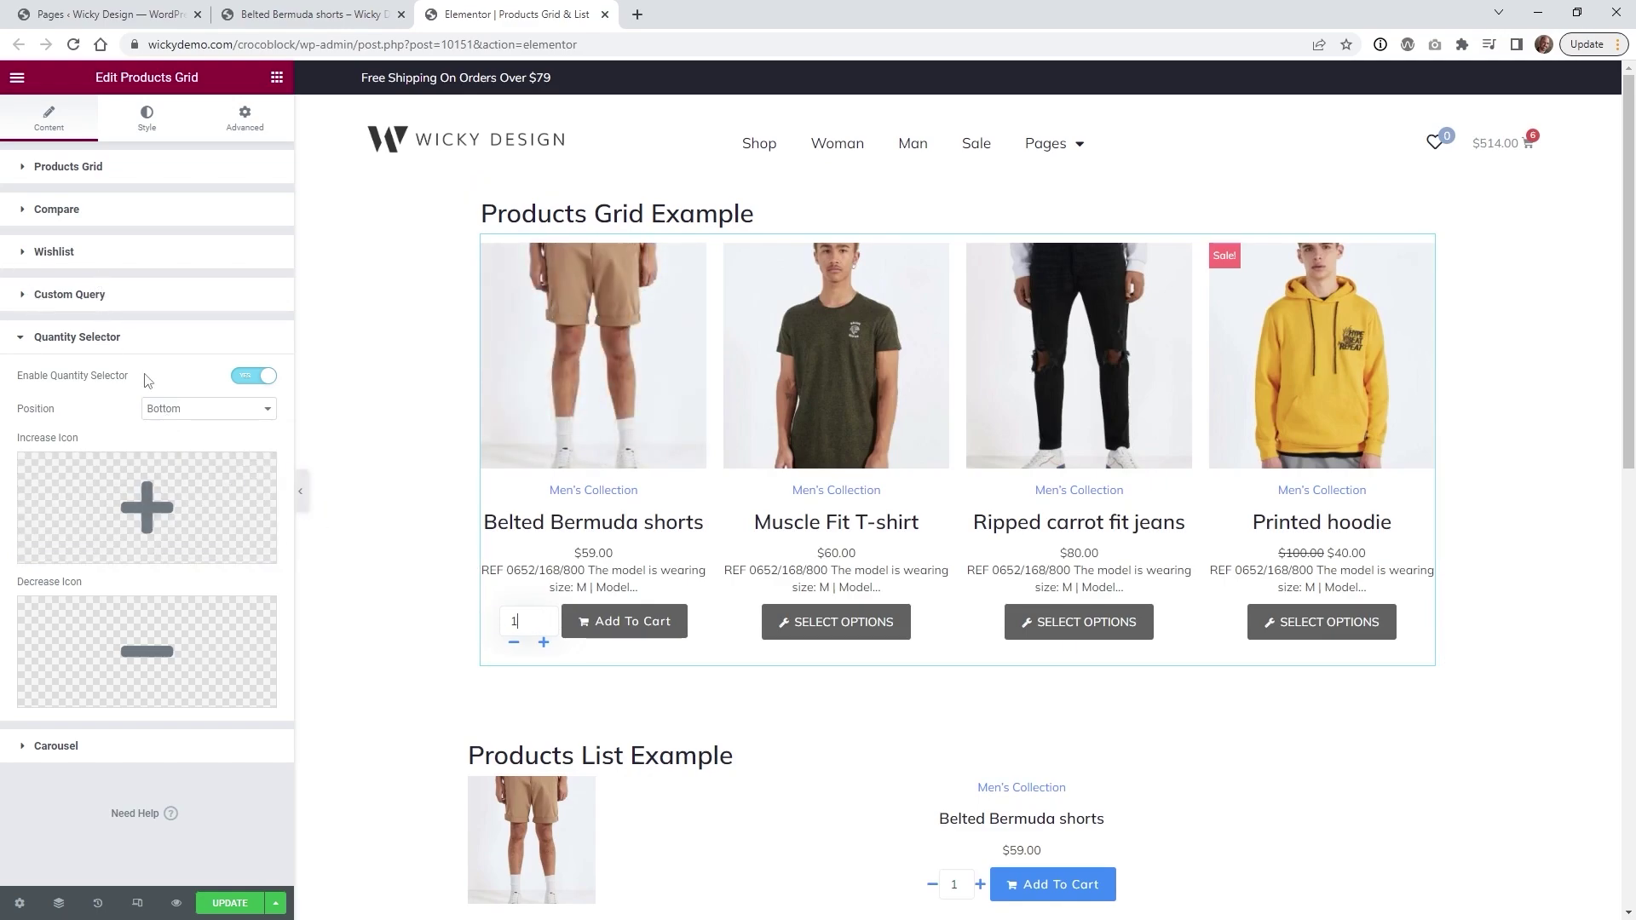
click(162, 411)
click(170, 427)
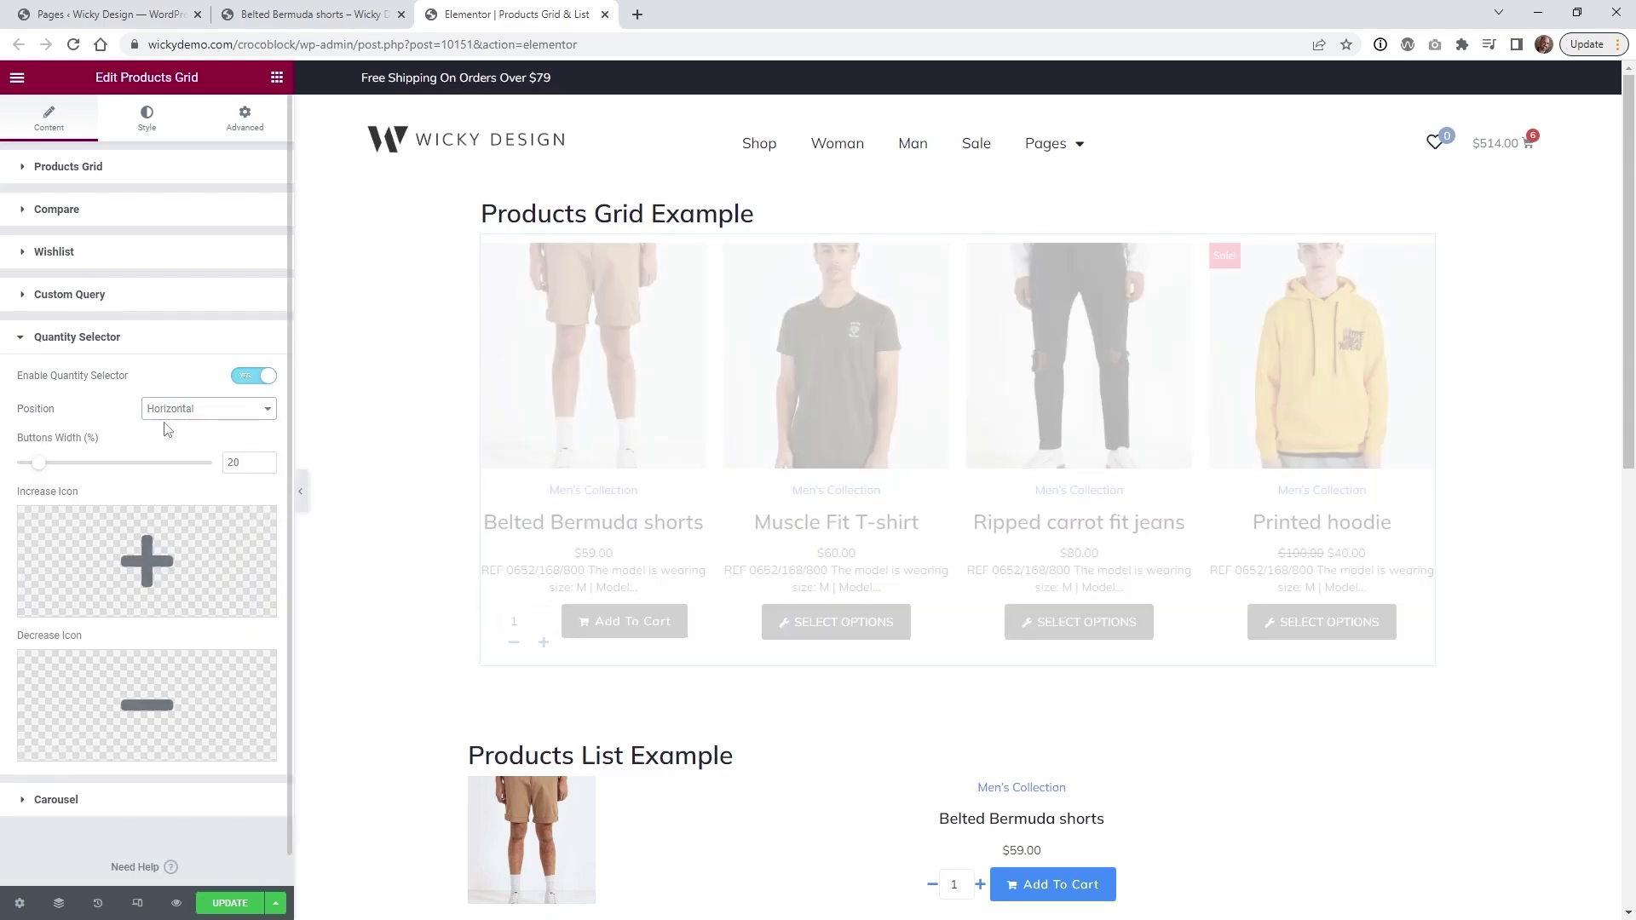
- Search the icon library for 'plus', try the square plus, then close it leaving Plus
mouse_move(145, 545)
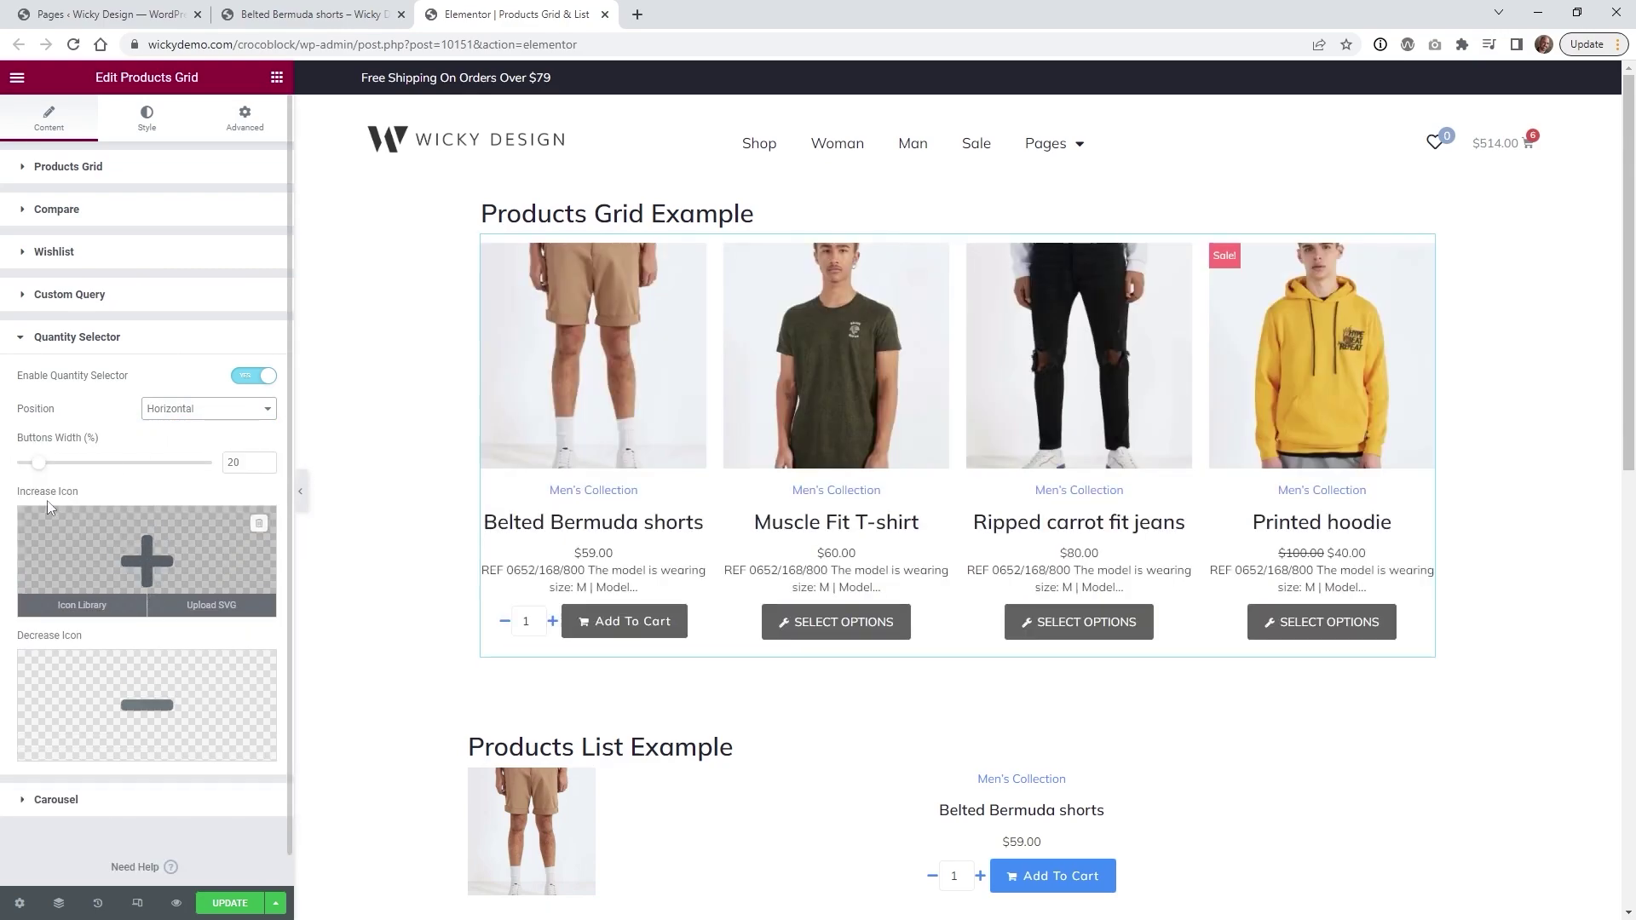
mouse_move(65, 689)
click(125, 545)
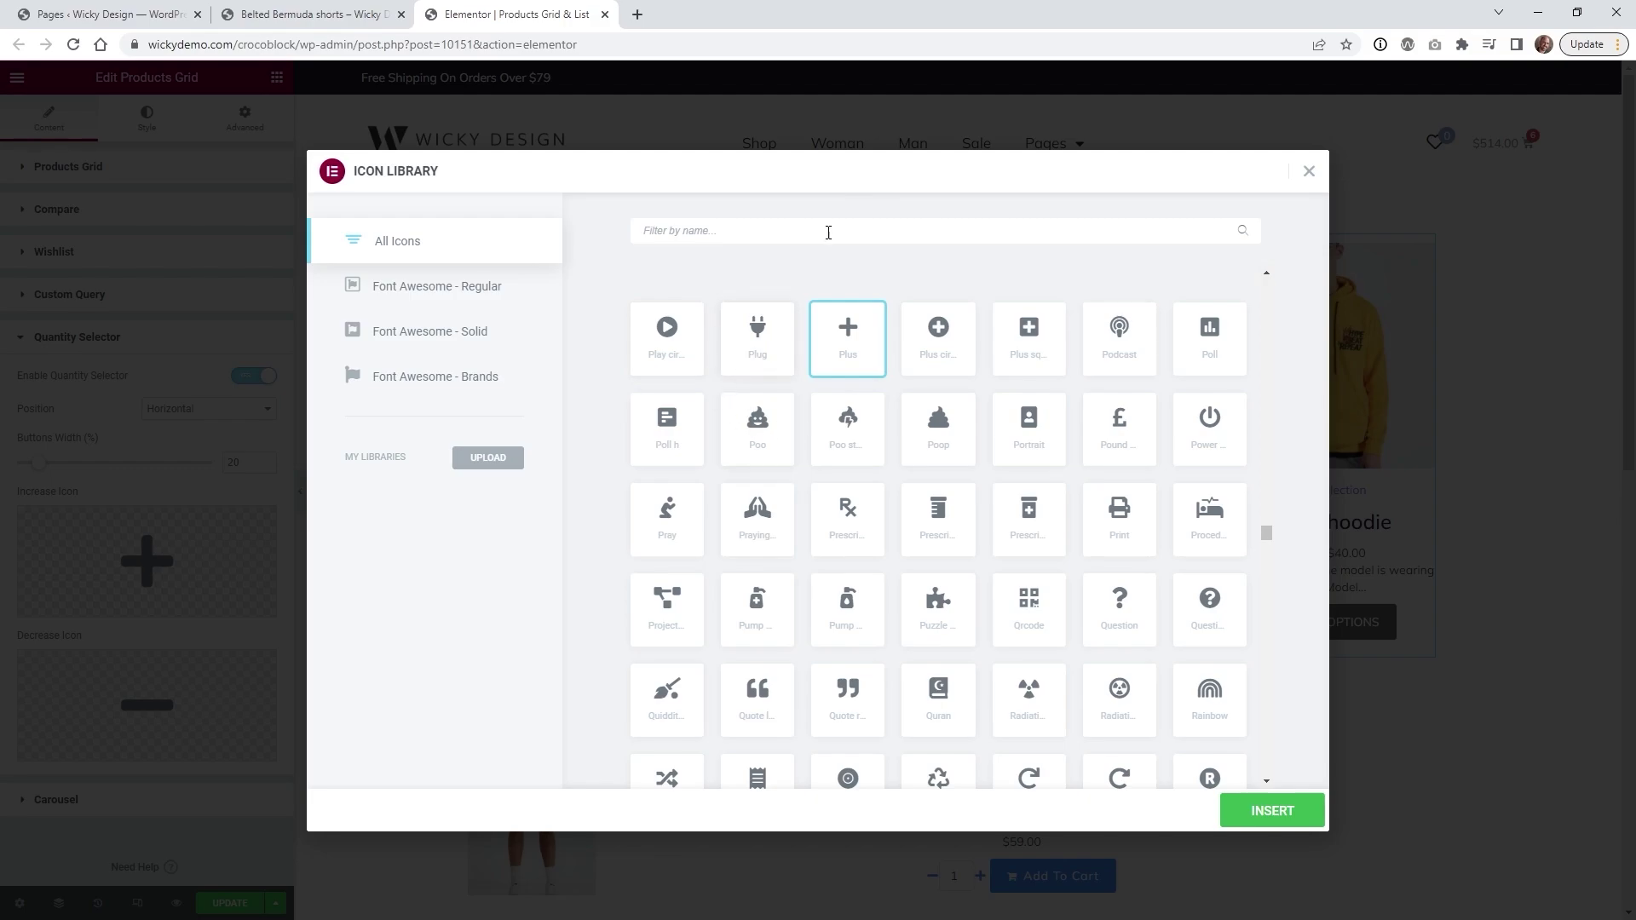
click(756, 224)
text(plus)
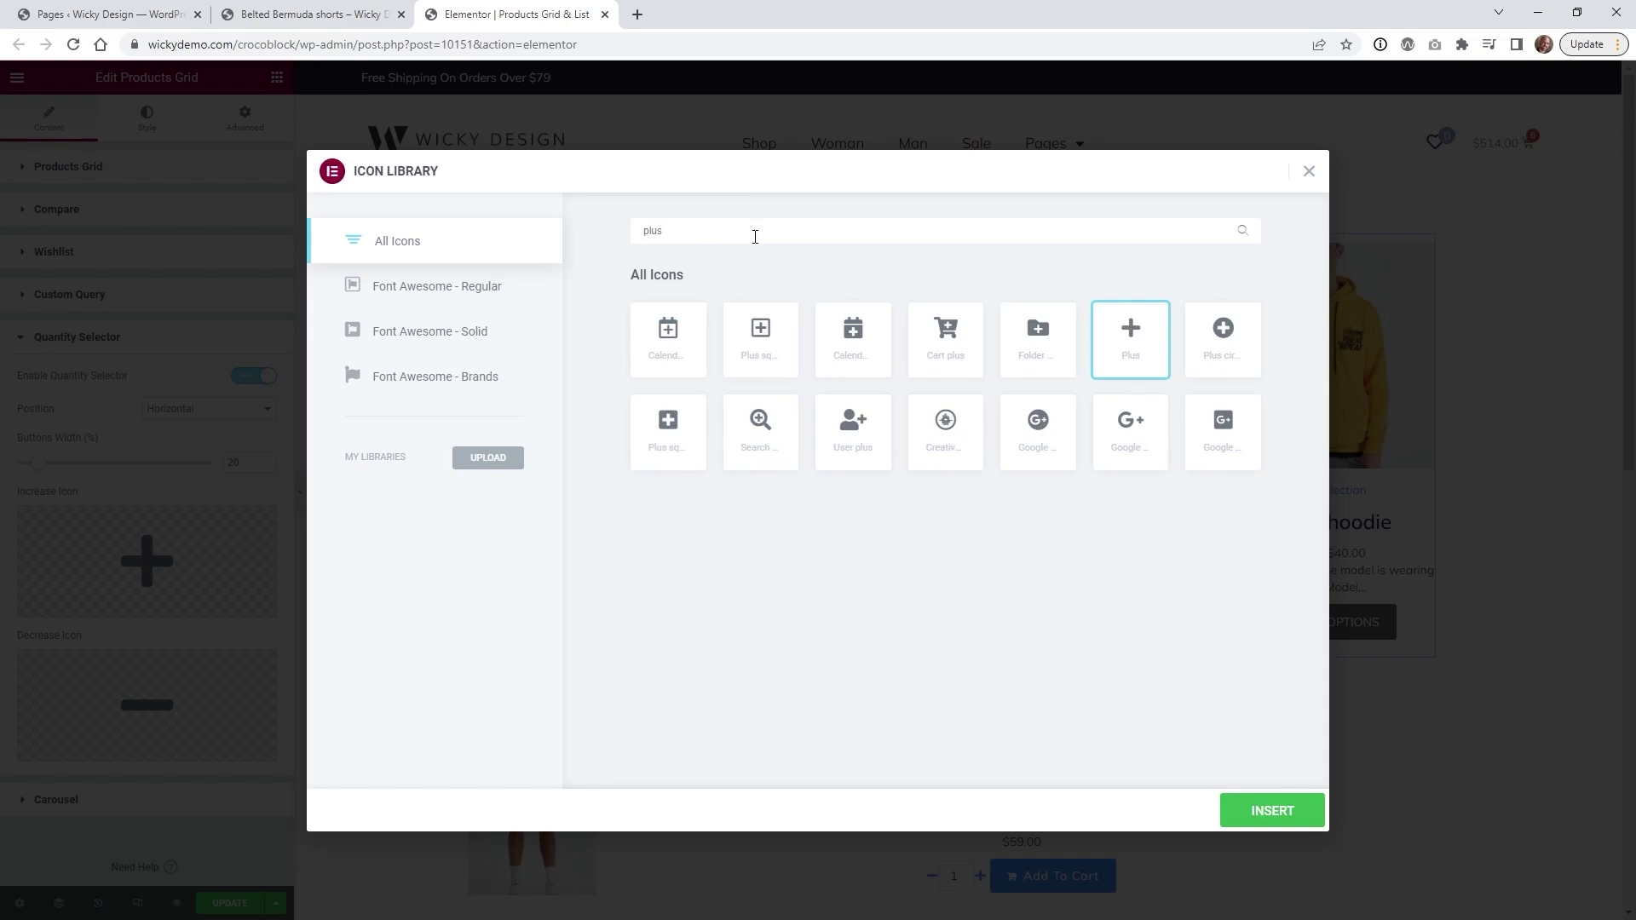
click(671, 425)
click(1137, 358)
click(1309, 172)
- Open the SVG upload for the increase icon and close the media library without choosing
mouse_move(187, 611)
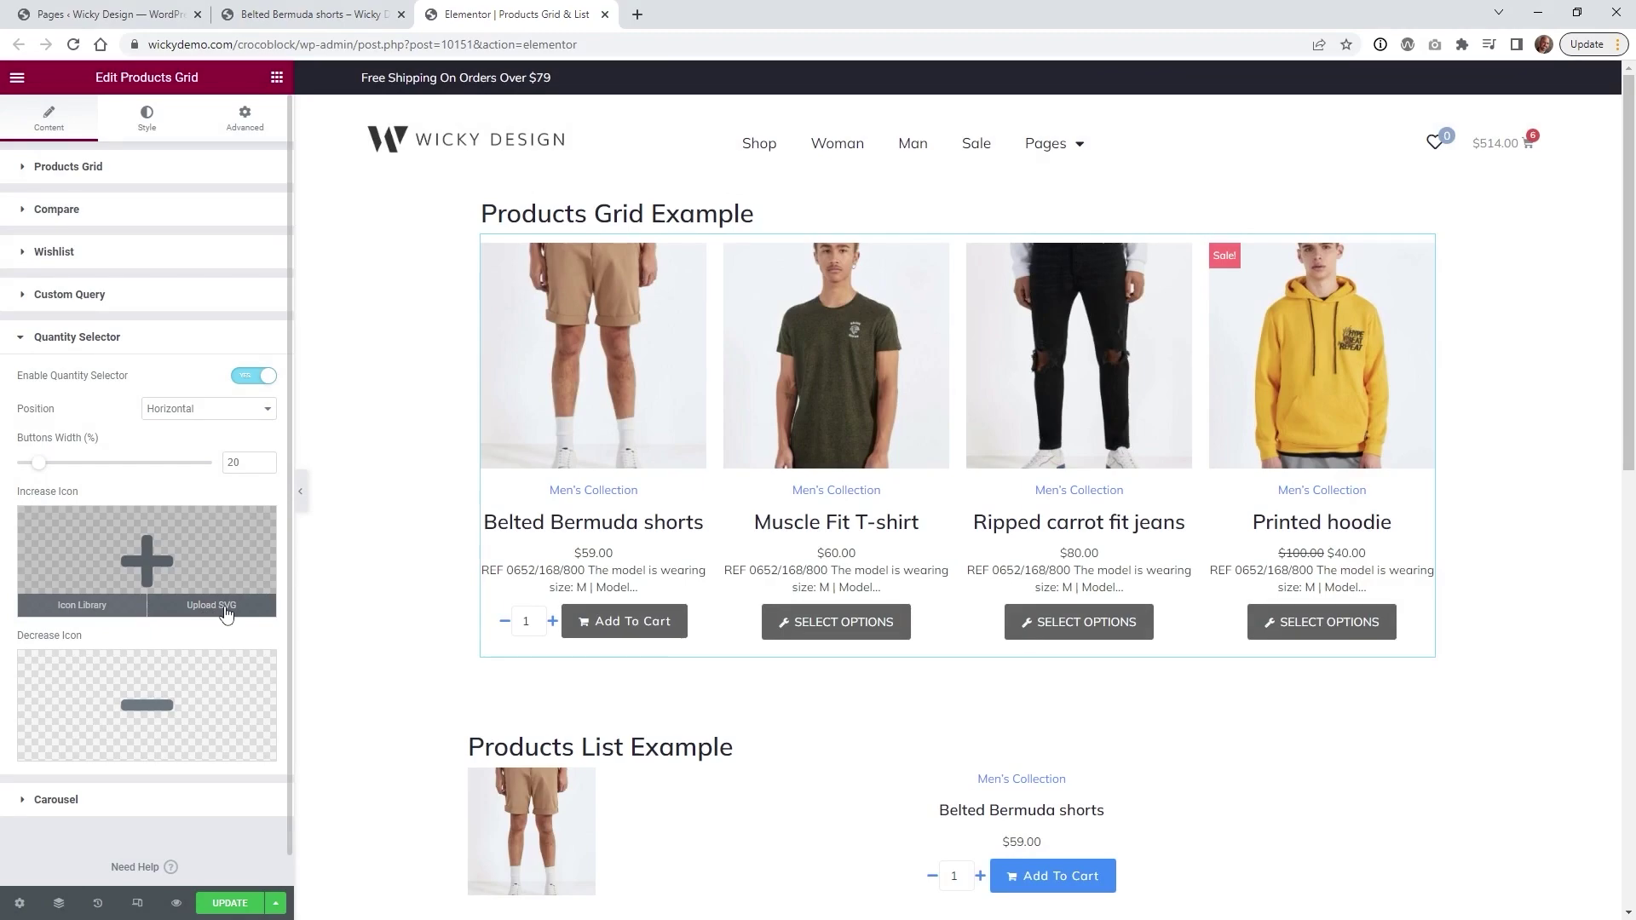
click(227, 610)
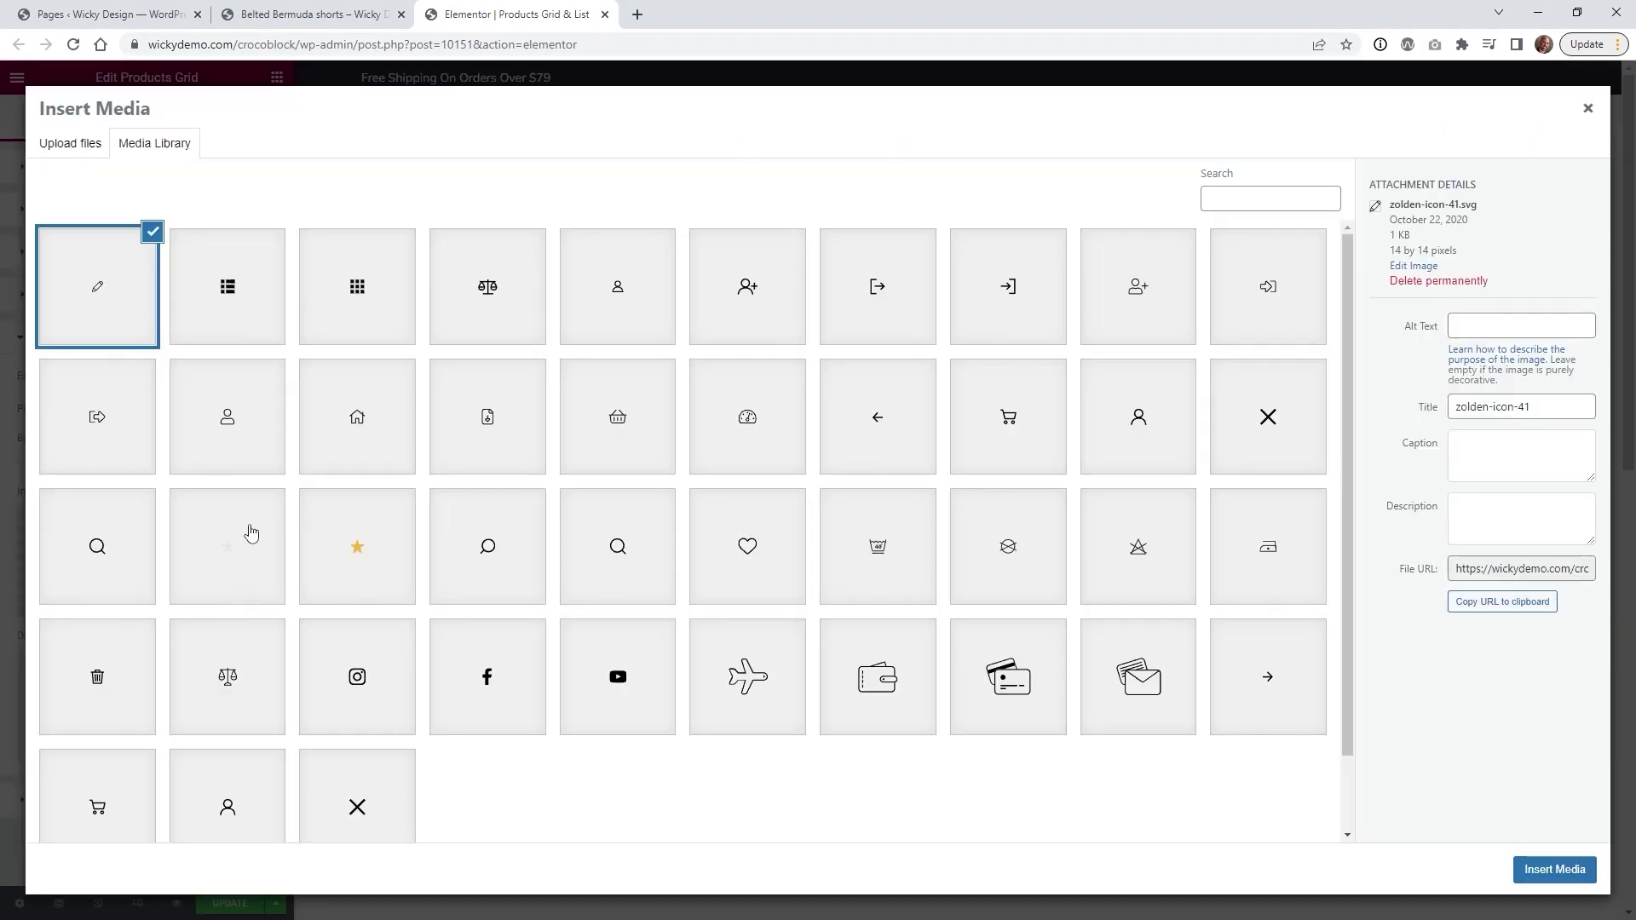
key(Escape)
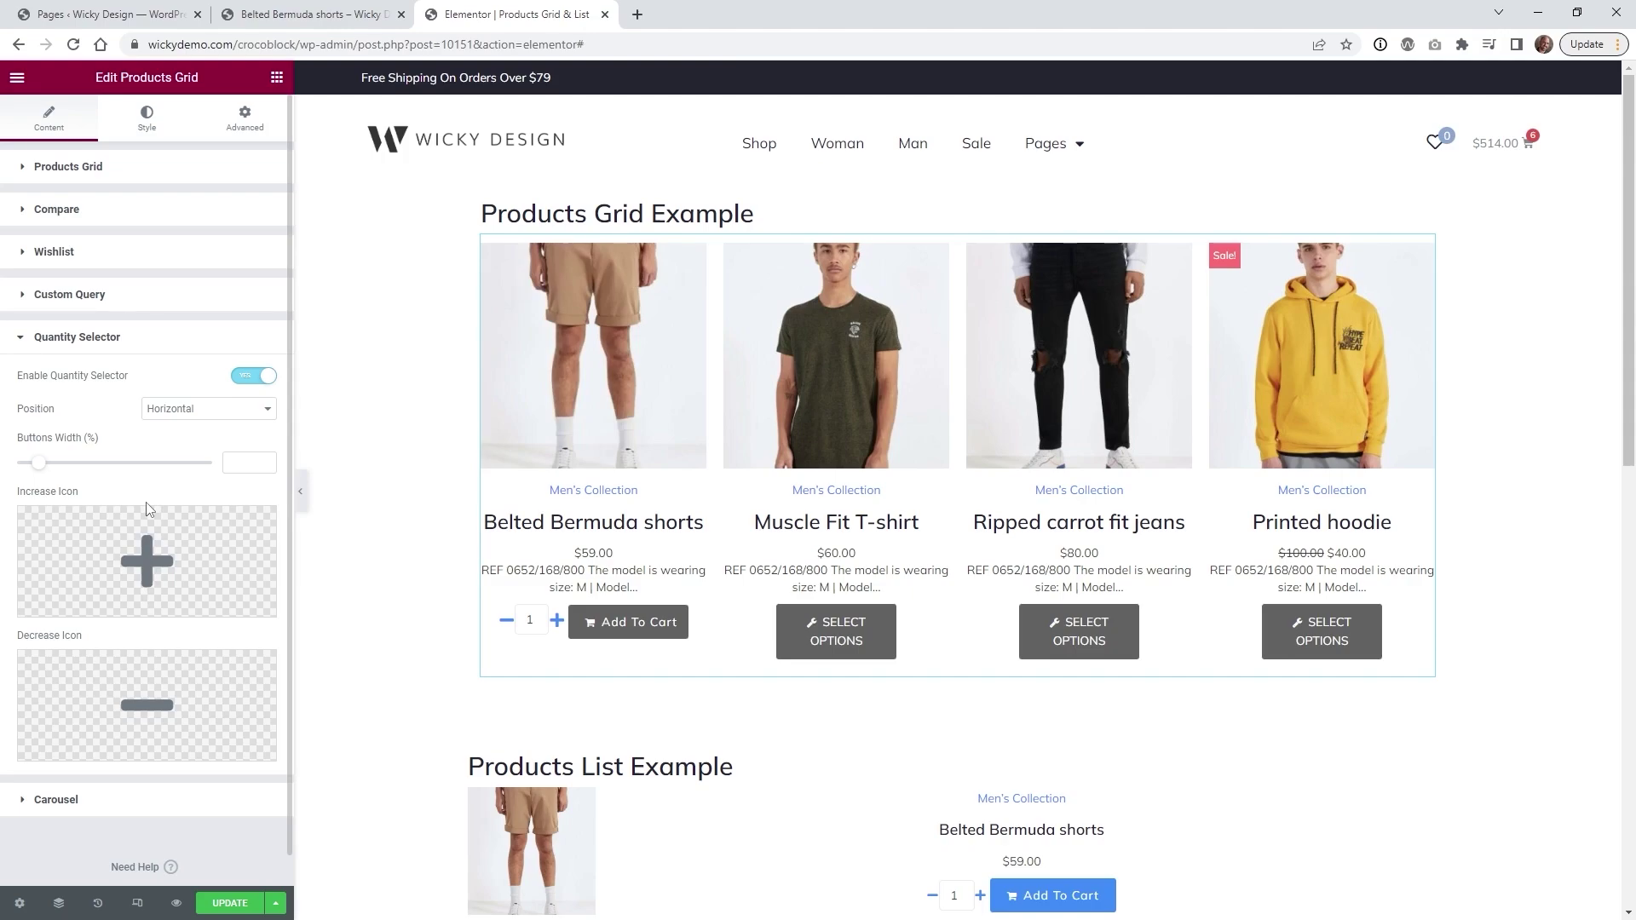
- In Quantity Selector styling, enlarge the plus/minus buttons and colour them Secondary
click(146, 123)
click(129, 173)
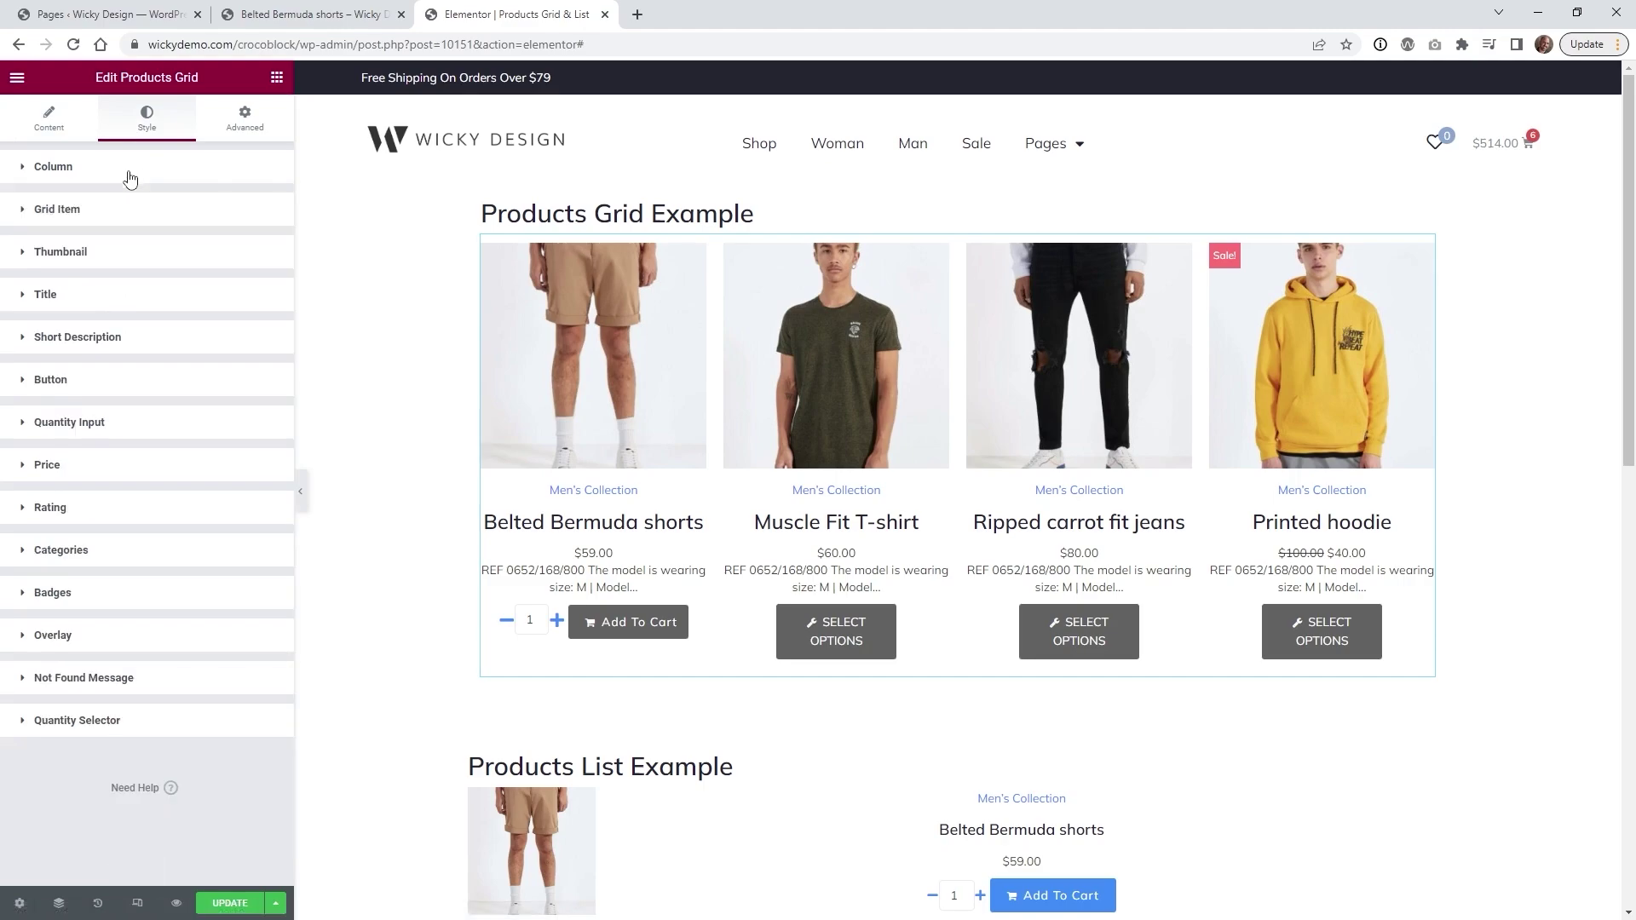
click(66, 721)
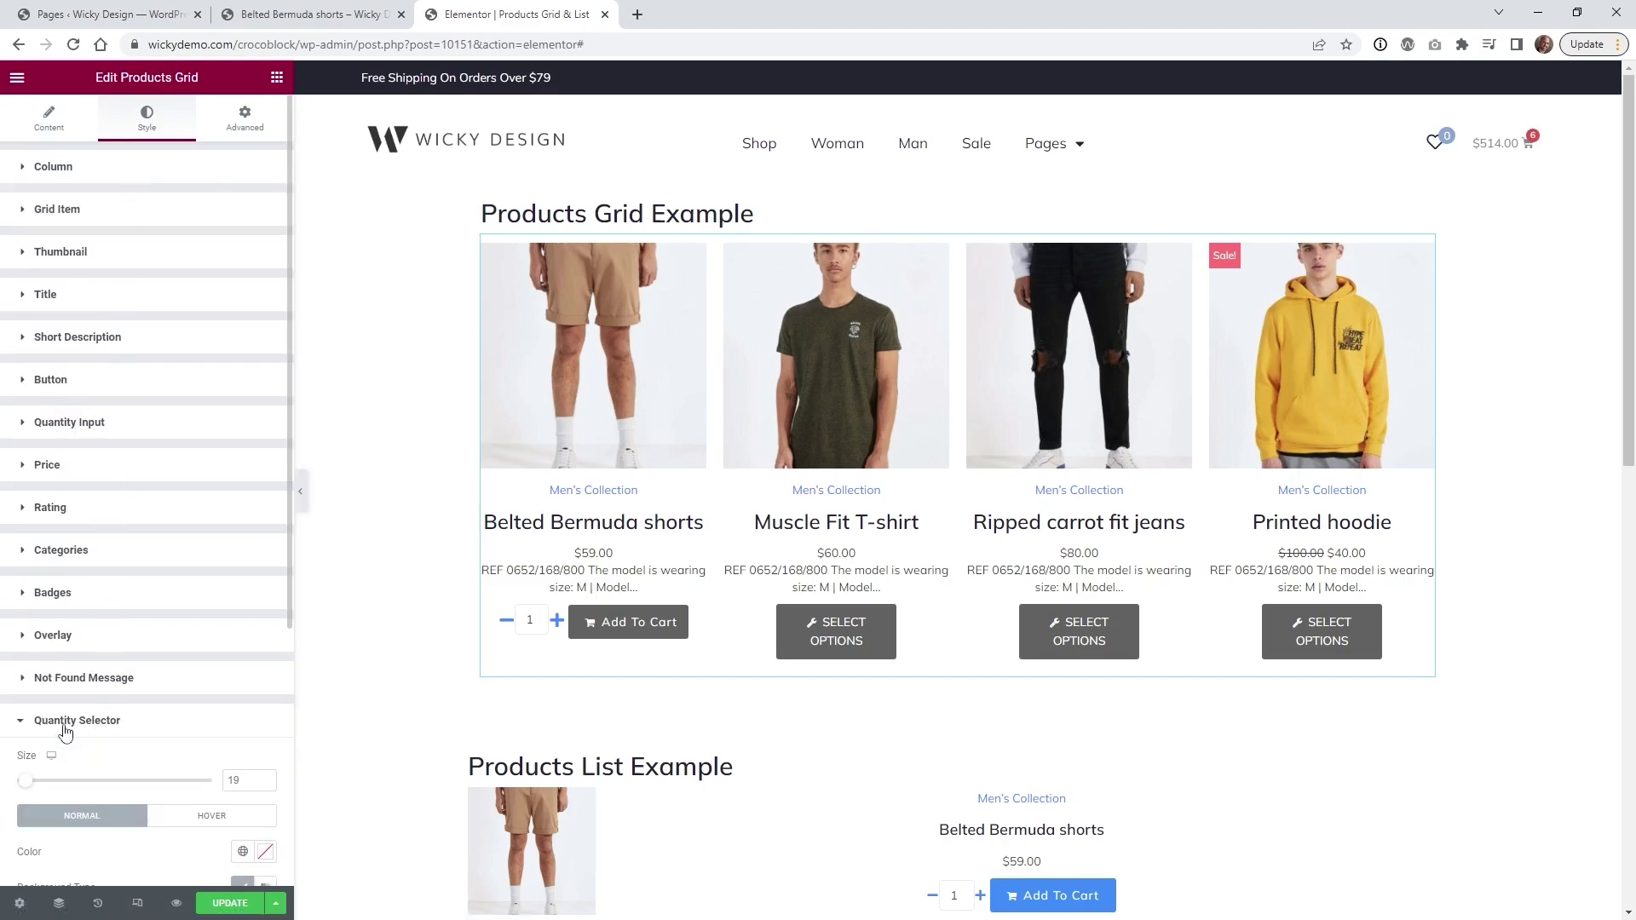
scroll(60, 724, down, 3)
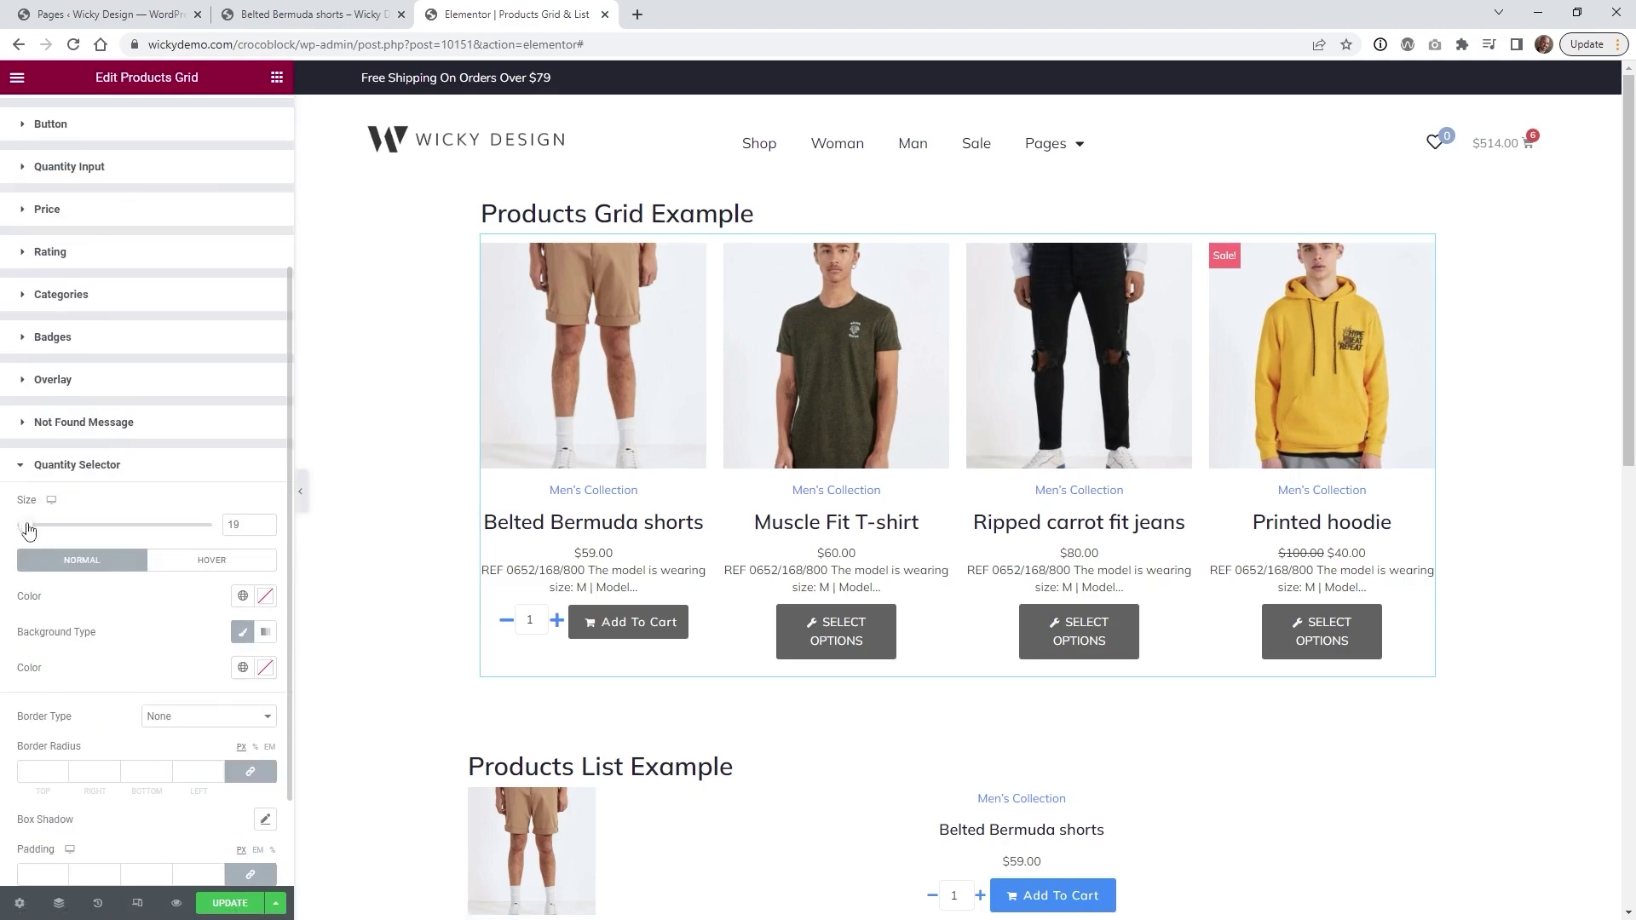
drag(28, 530, 31, 530)
click(245, 597)
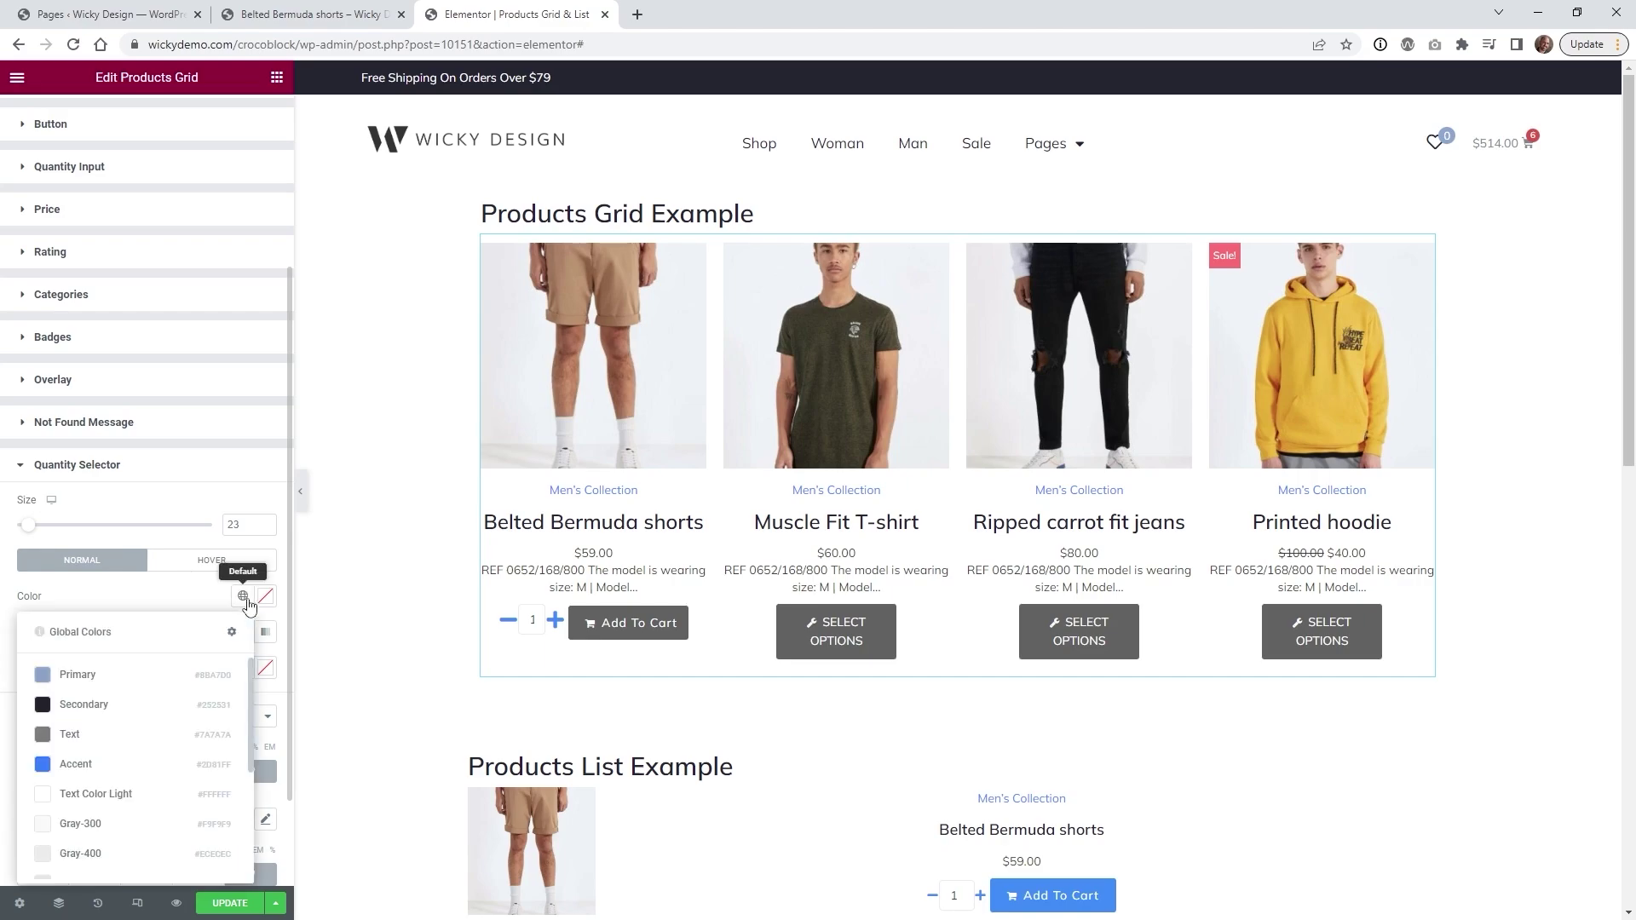
click(101, 707)
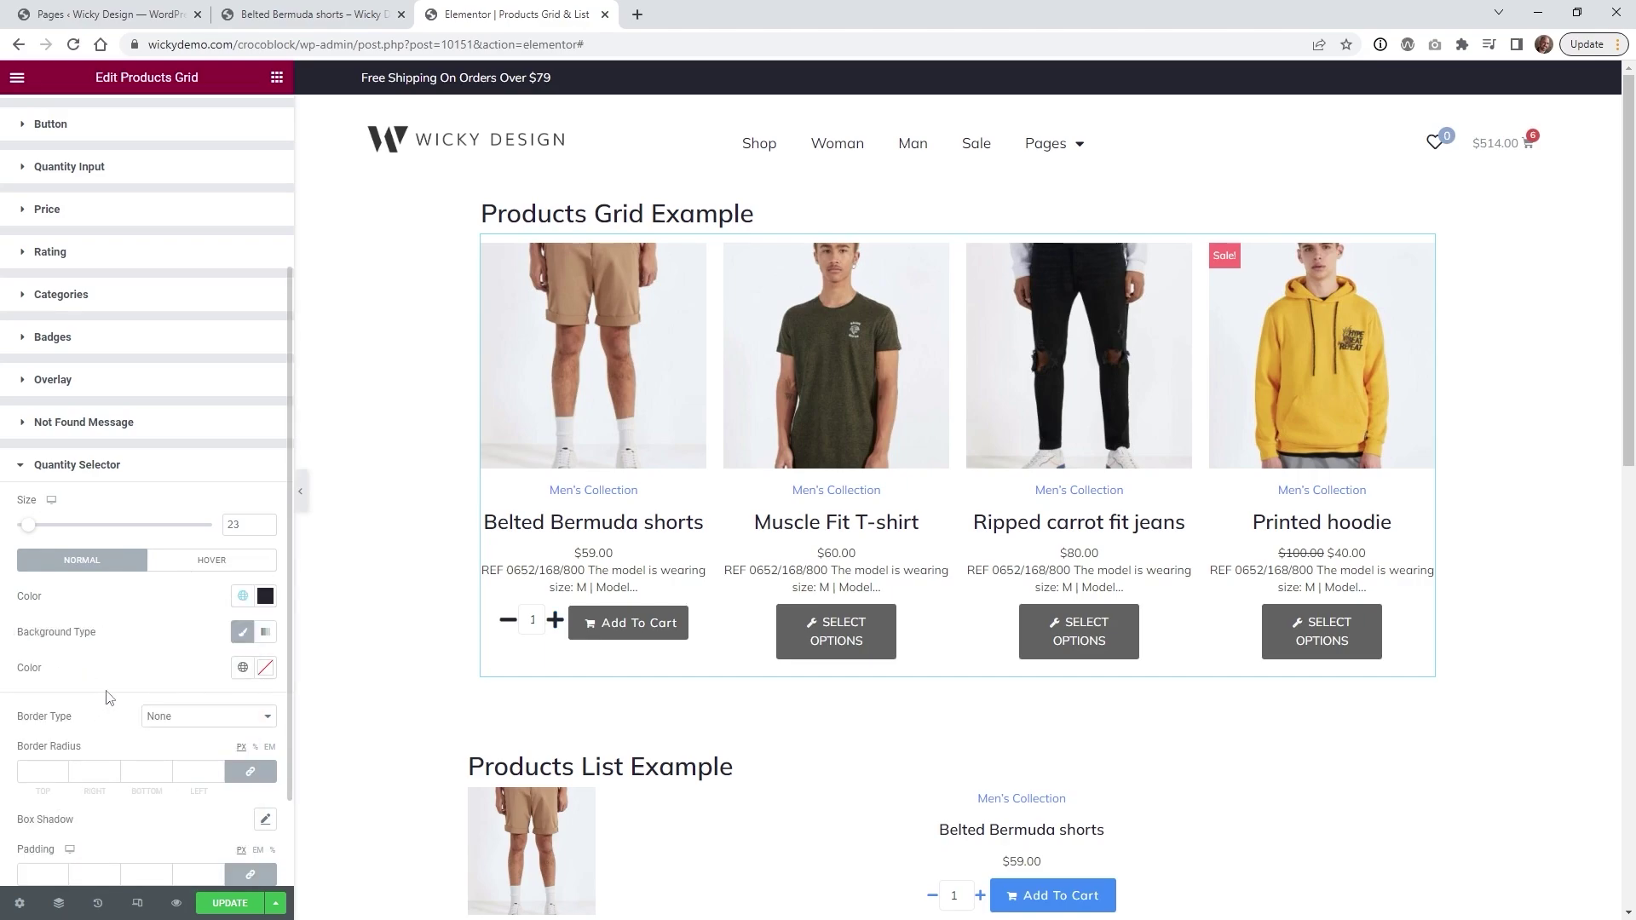
- Check the hover-state colours, then settle the button icon size at 24
click(187, 566)
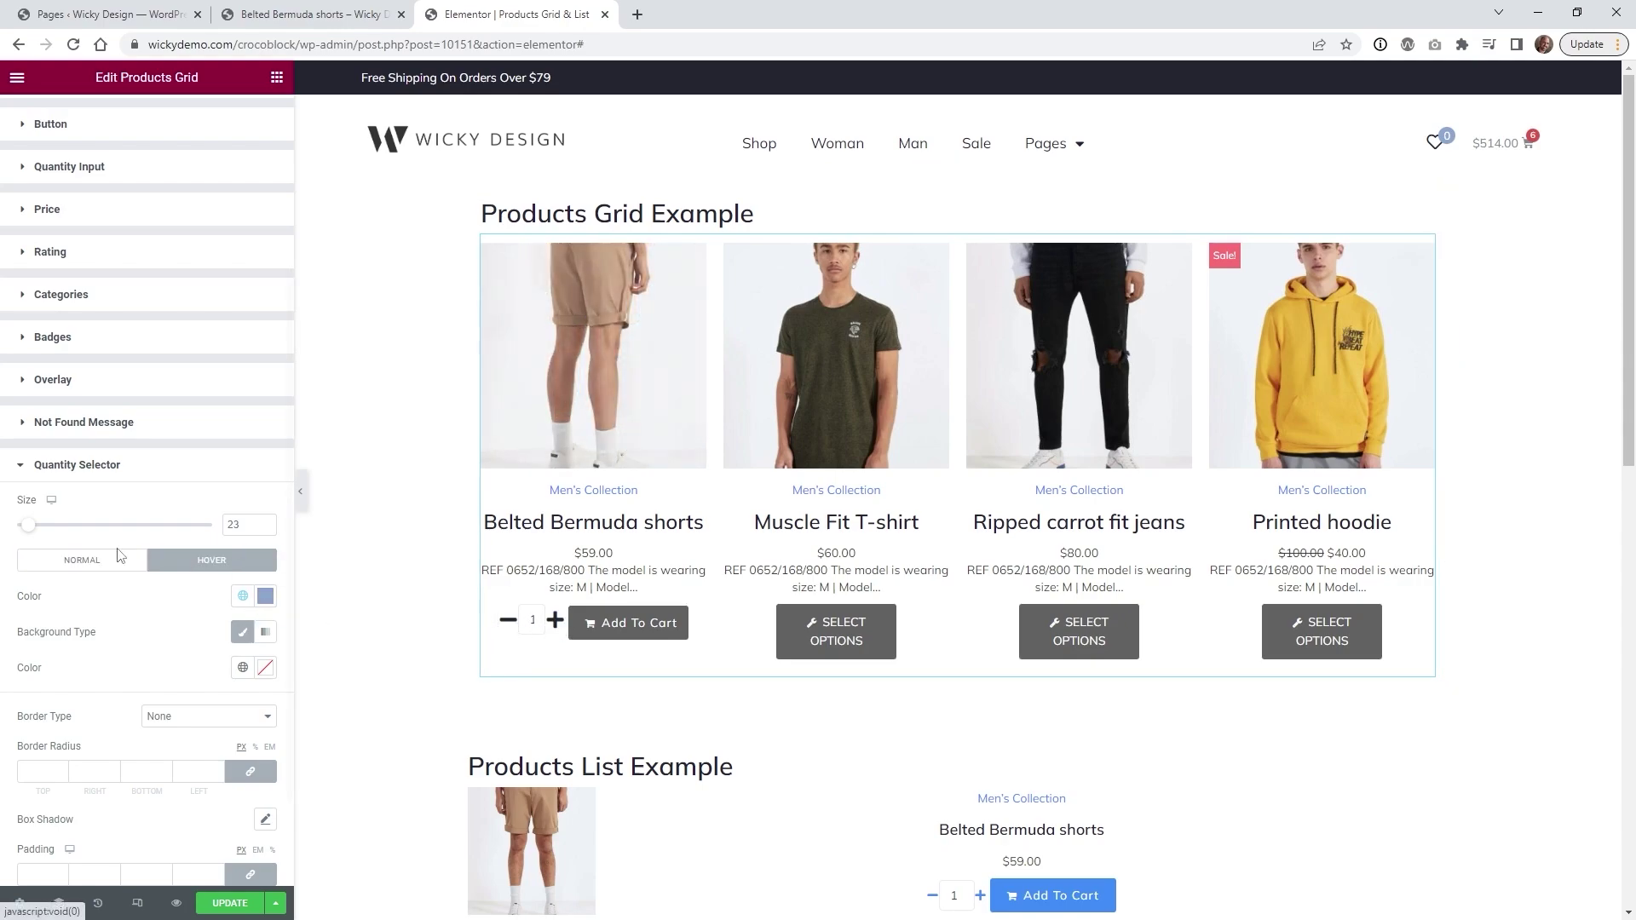
click(77, 560)
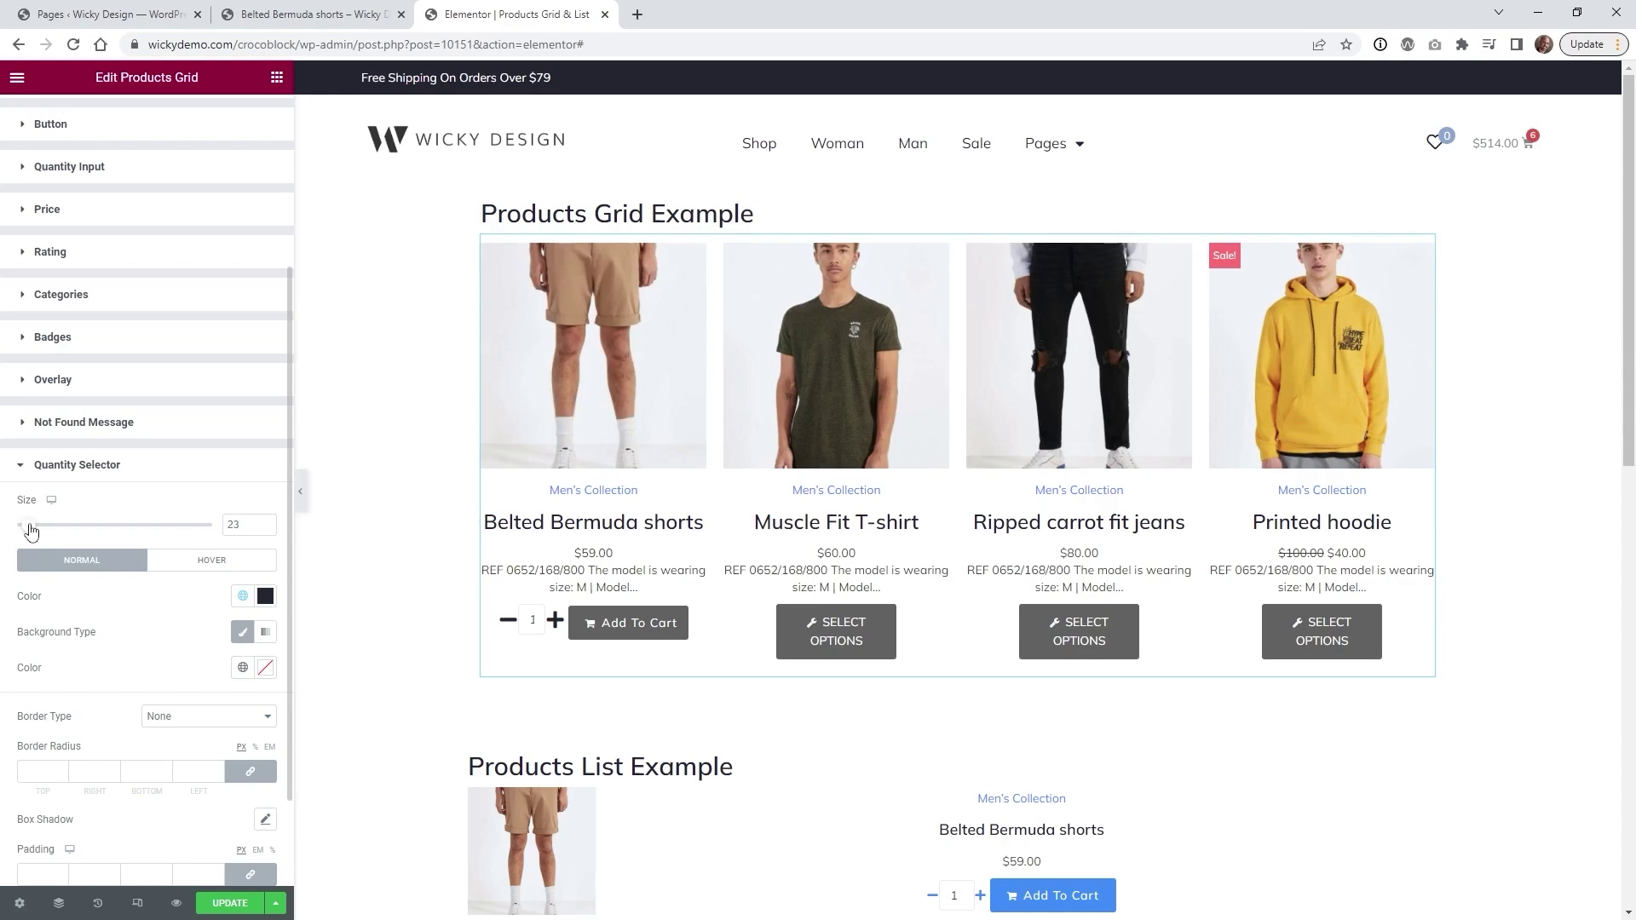
drag(34, 533, 26, 532)
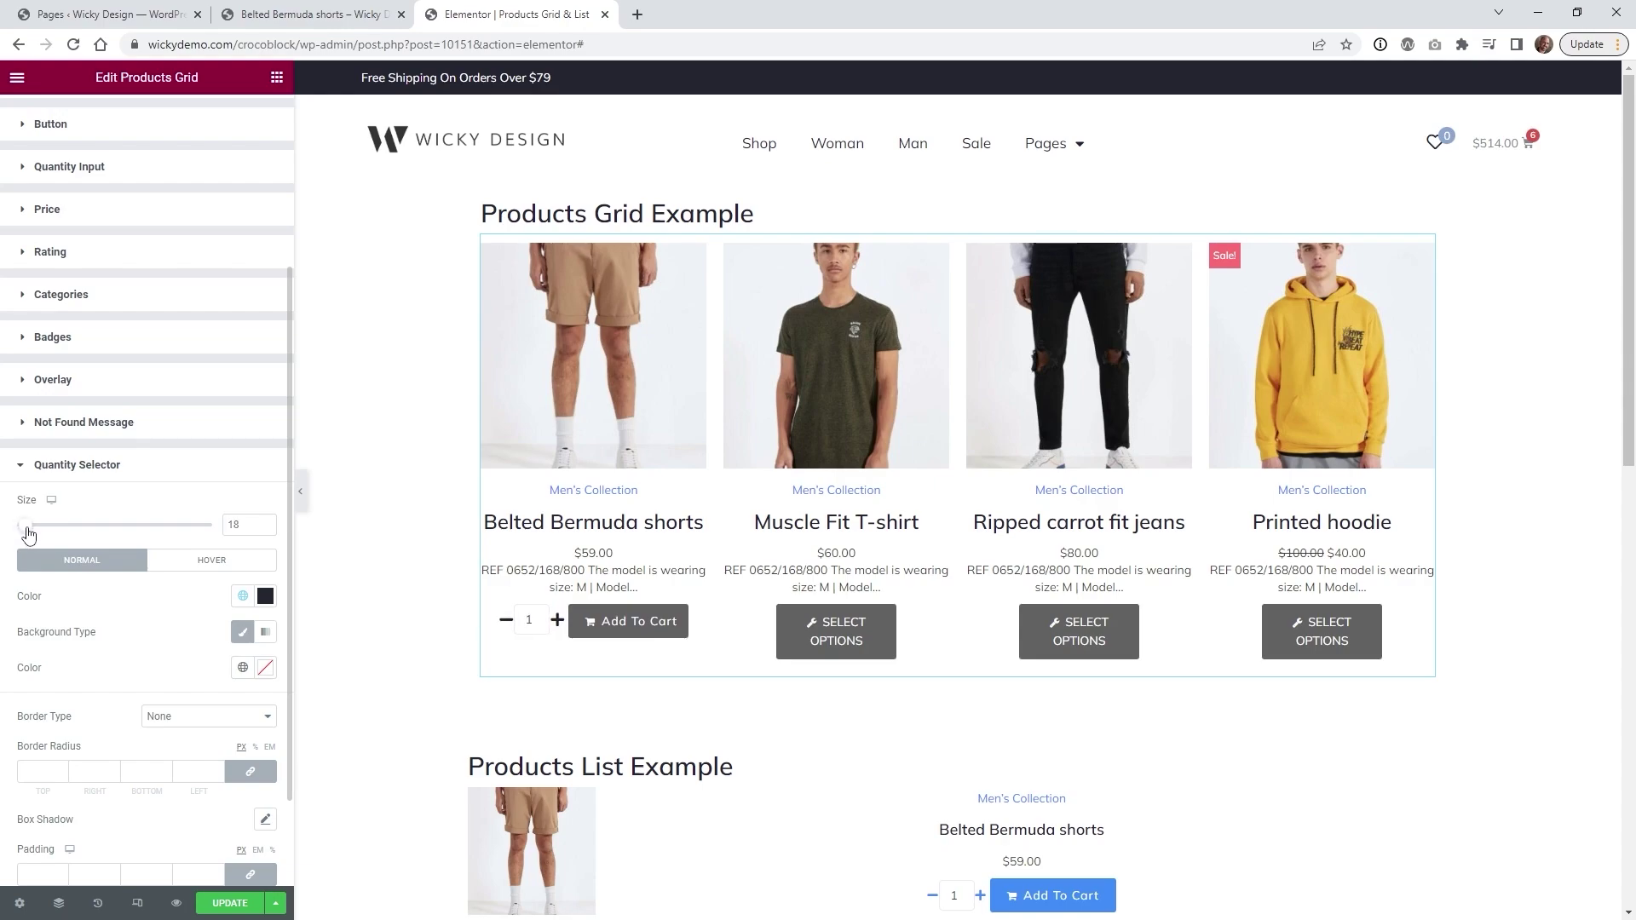
drag(28, 533, 27, 534)
drag(28, 533, 31, 534)
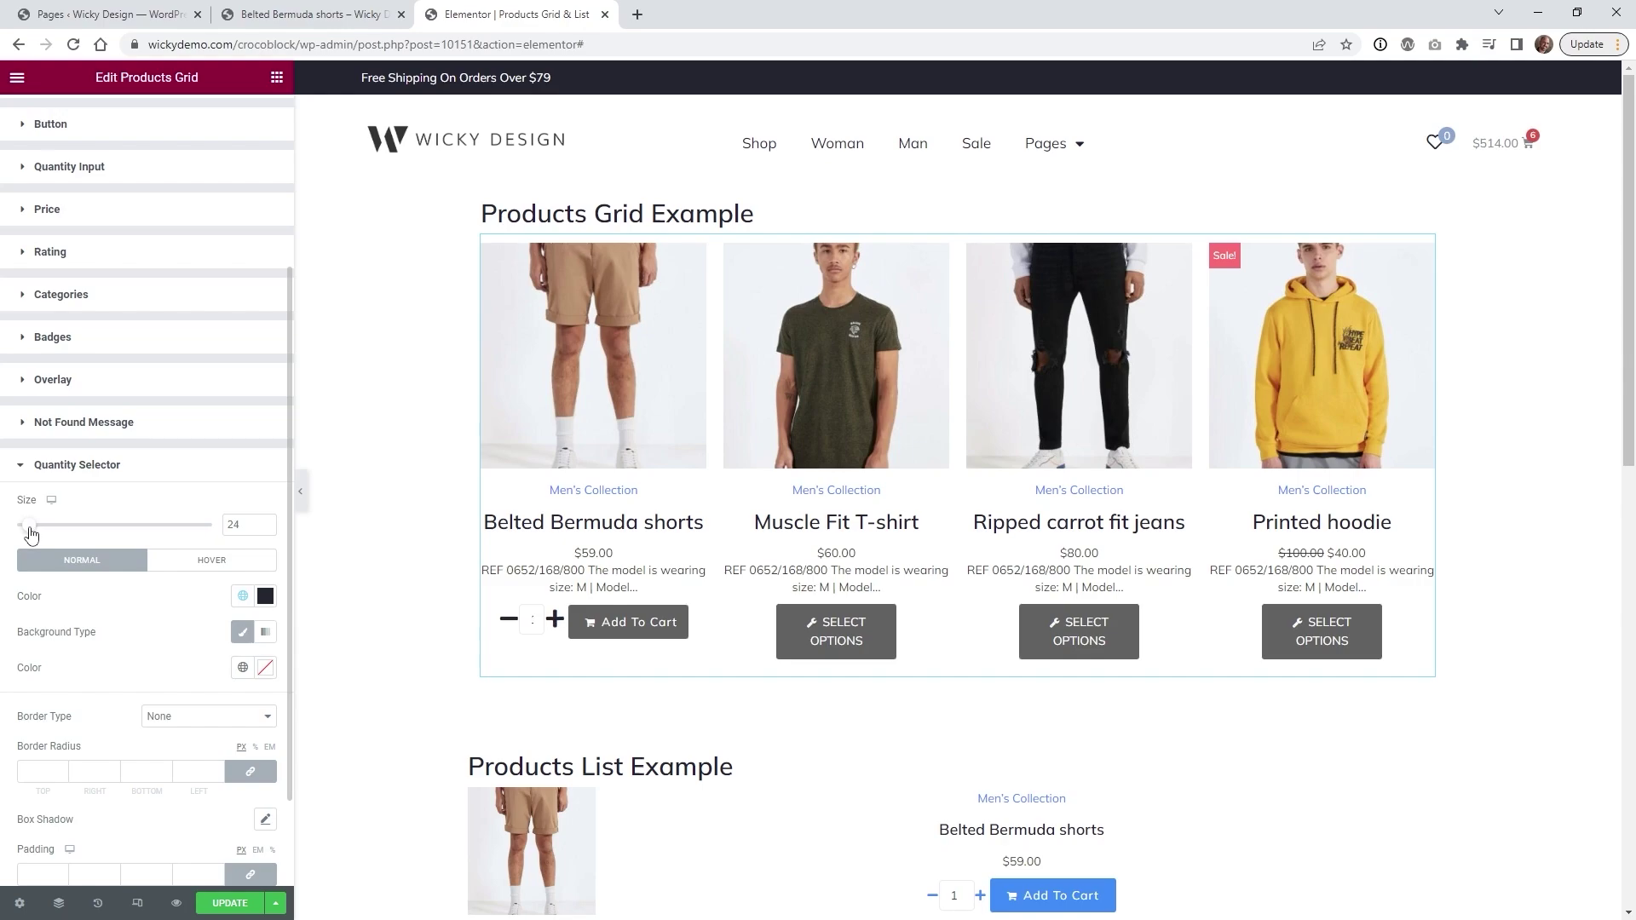
click(119, 467)
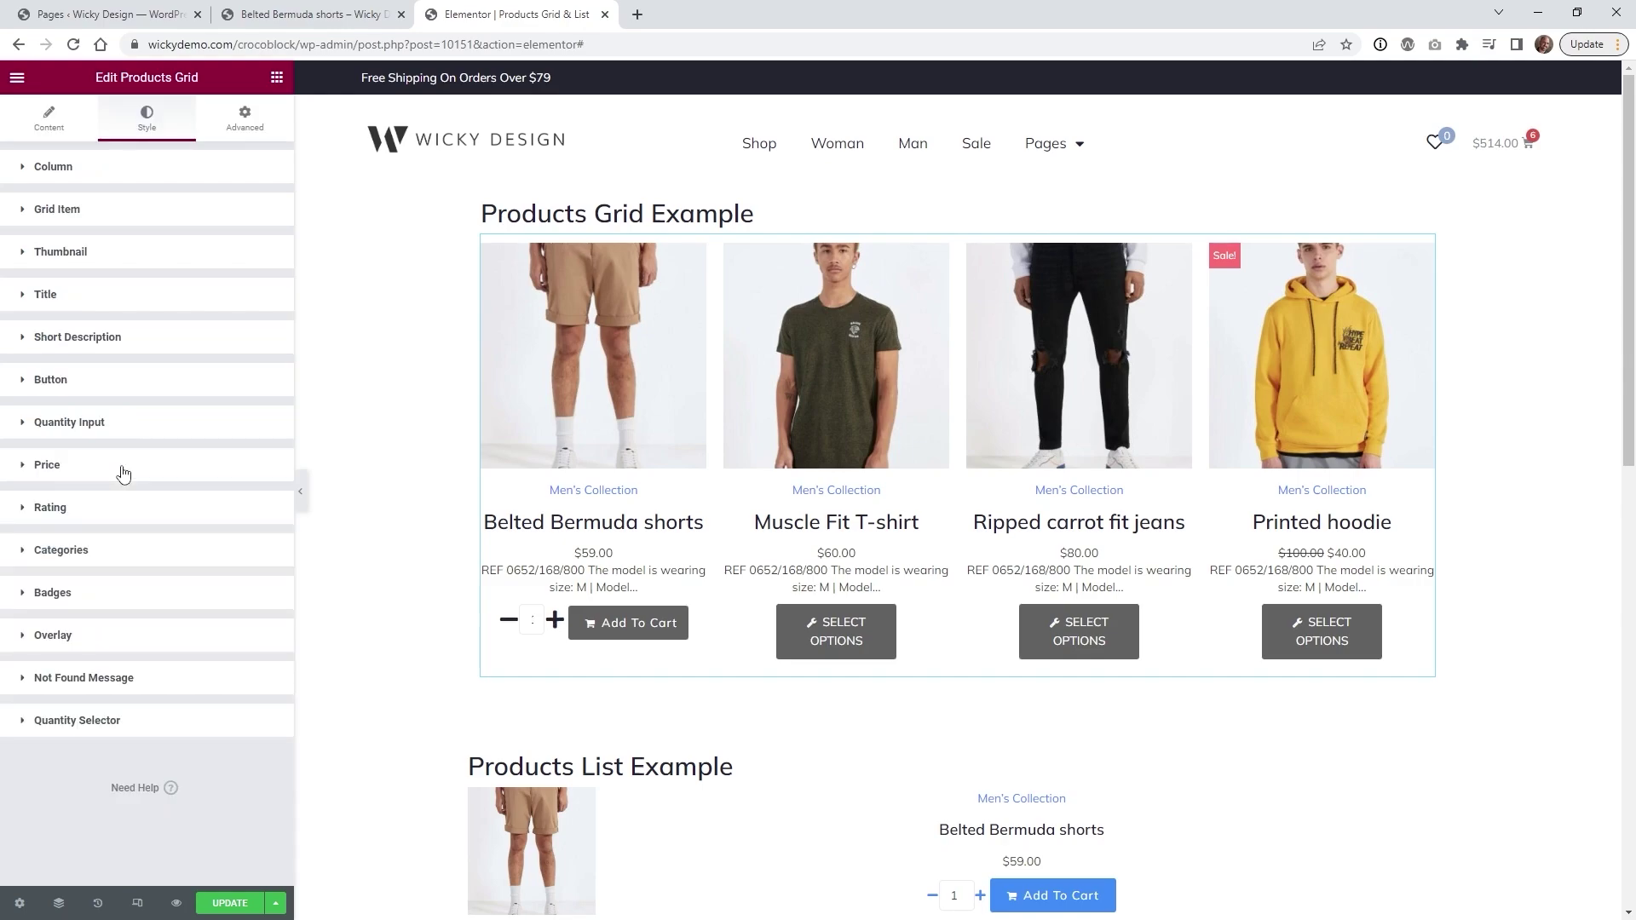
- Set the grid's Quantity Input width to 103 and save the template
click(99, 426)
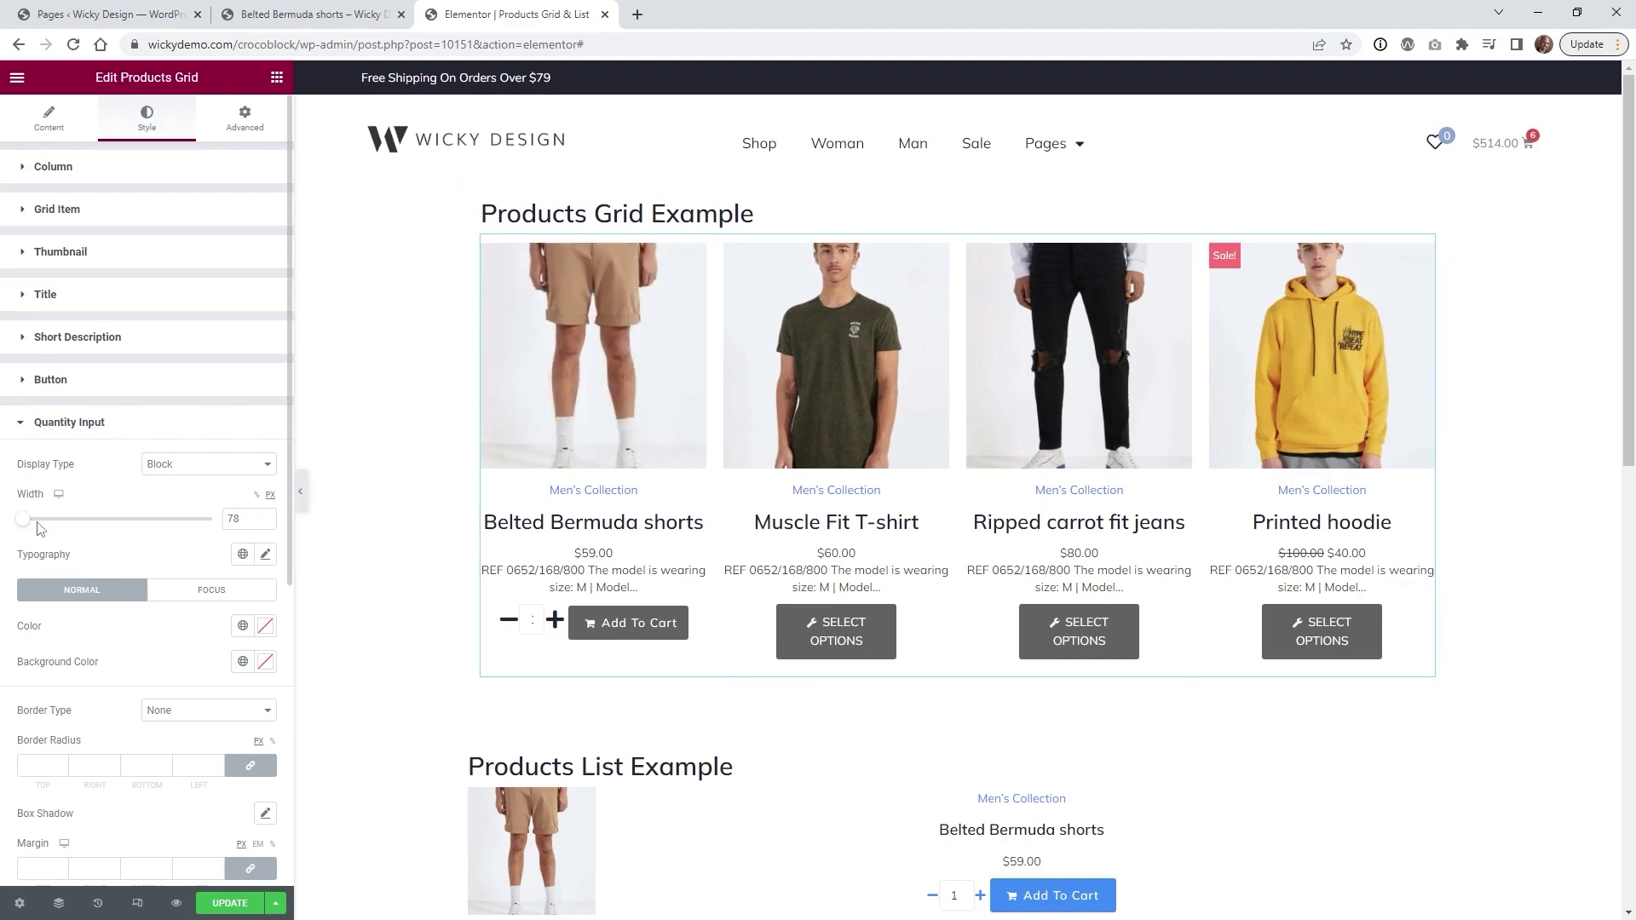
drag(27, 526, 31, 530)
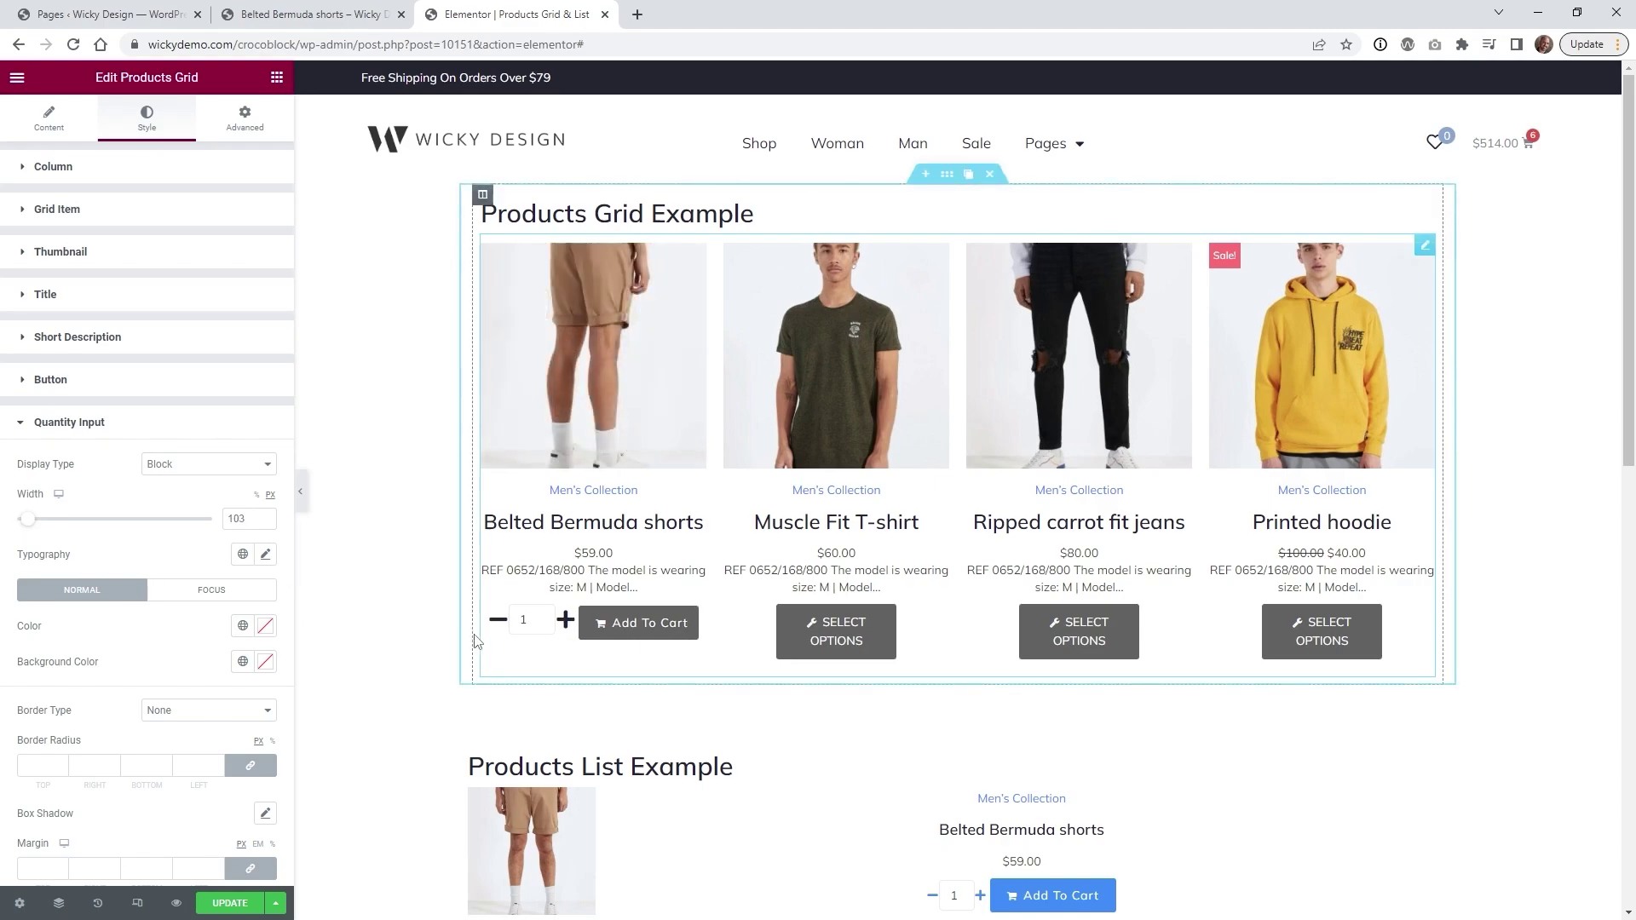
click(230, 904)
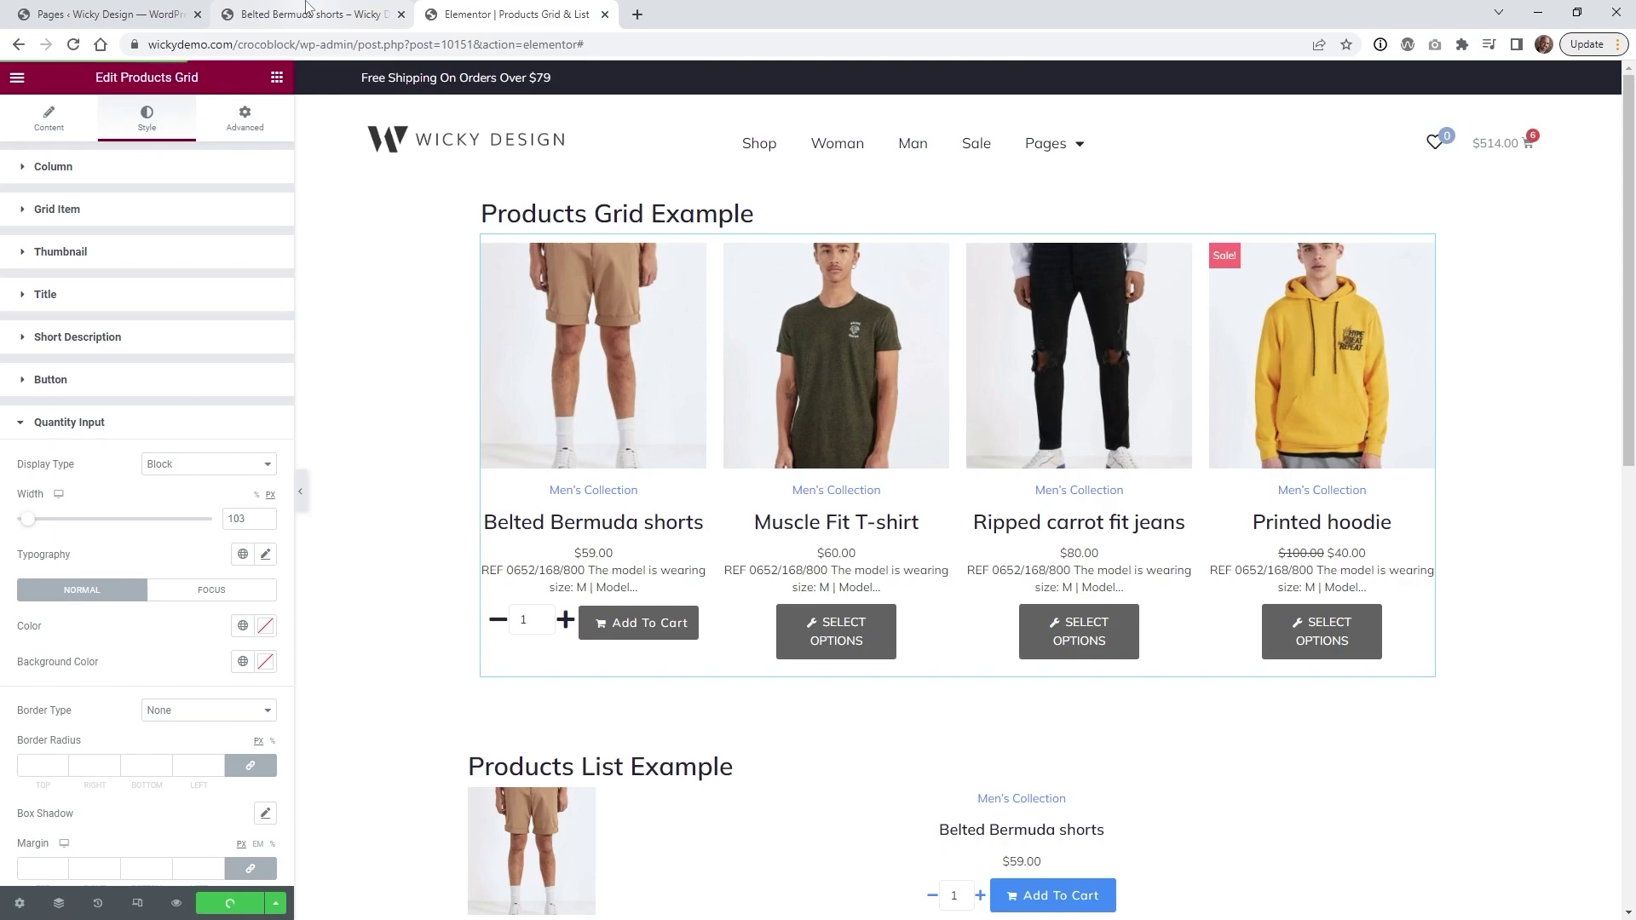
click(309, 7)
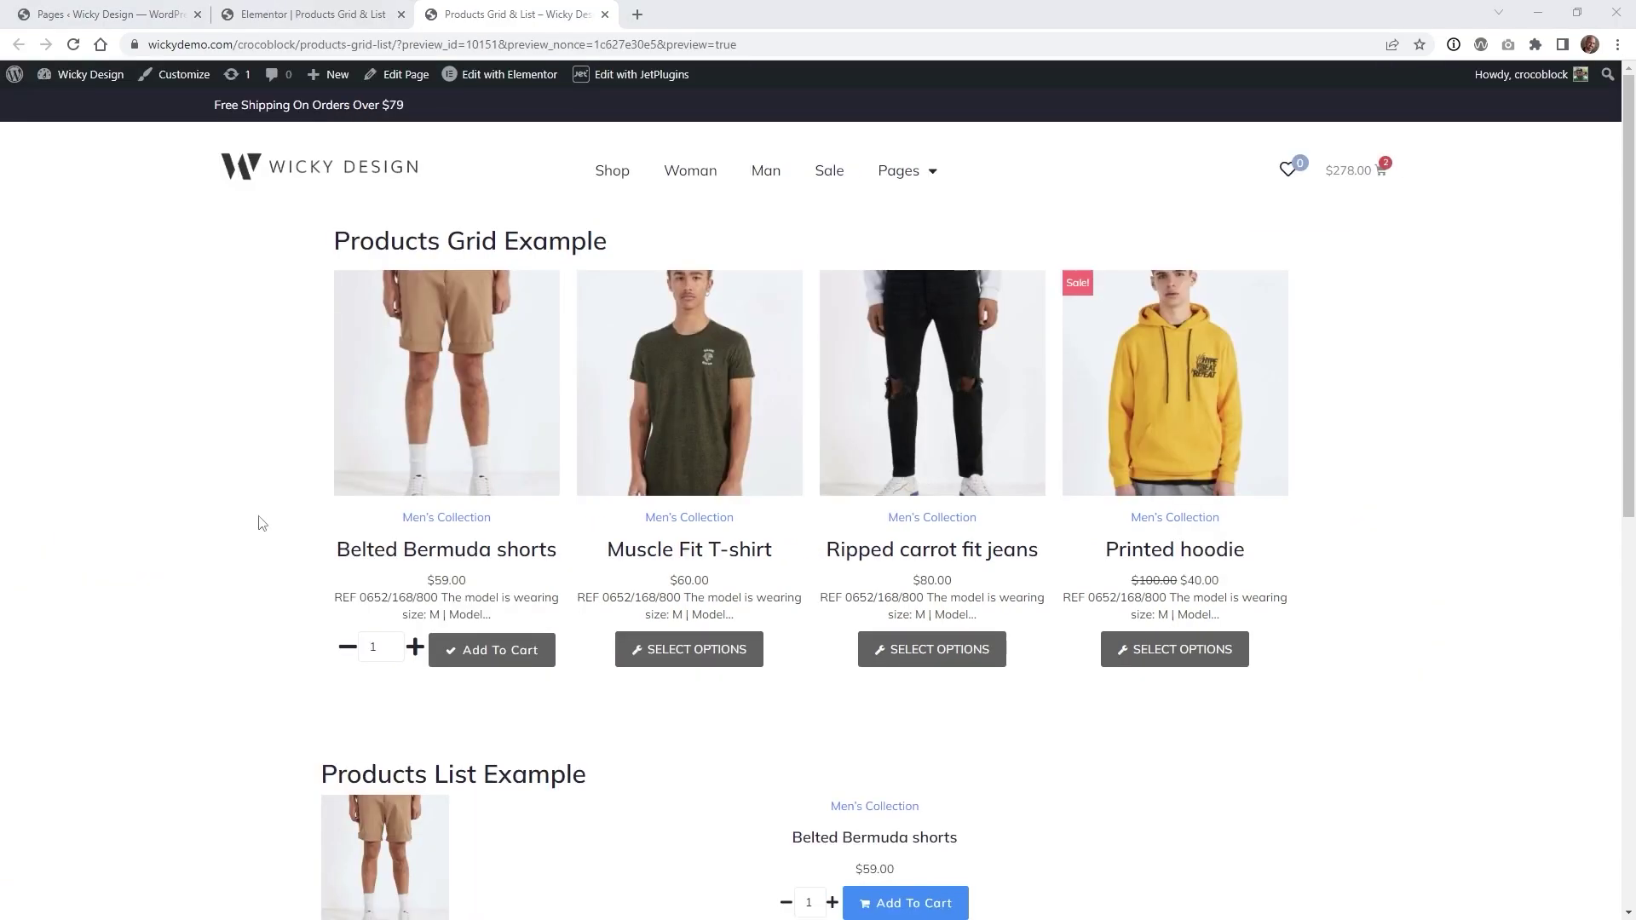
- Set the Belted Bermuda shorts quantity to 3 and add them to the cart ($455.00)
click(416, 649)
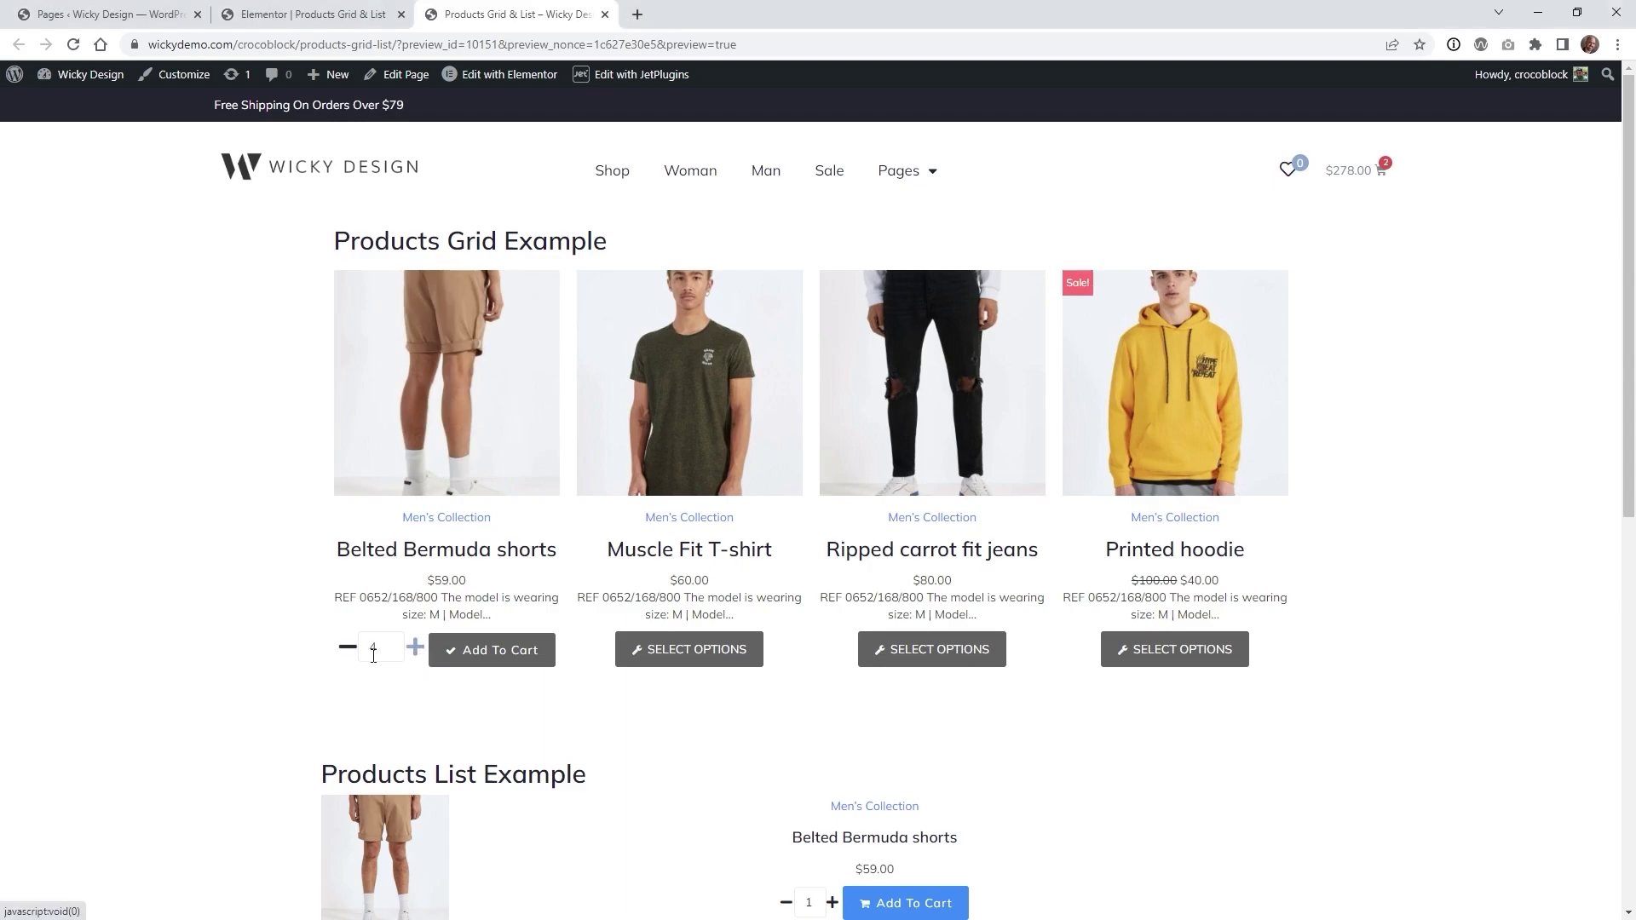
click(415, 649)
click(380, 646)
text(4)
click(346, 649)
double_click(371, 650)
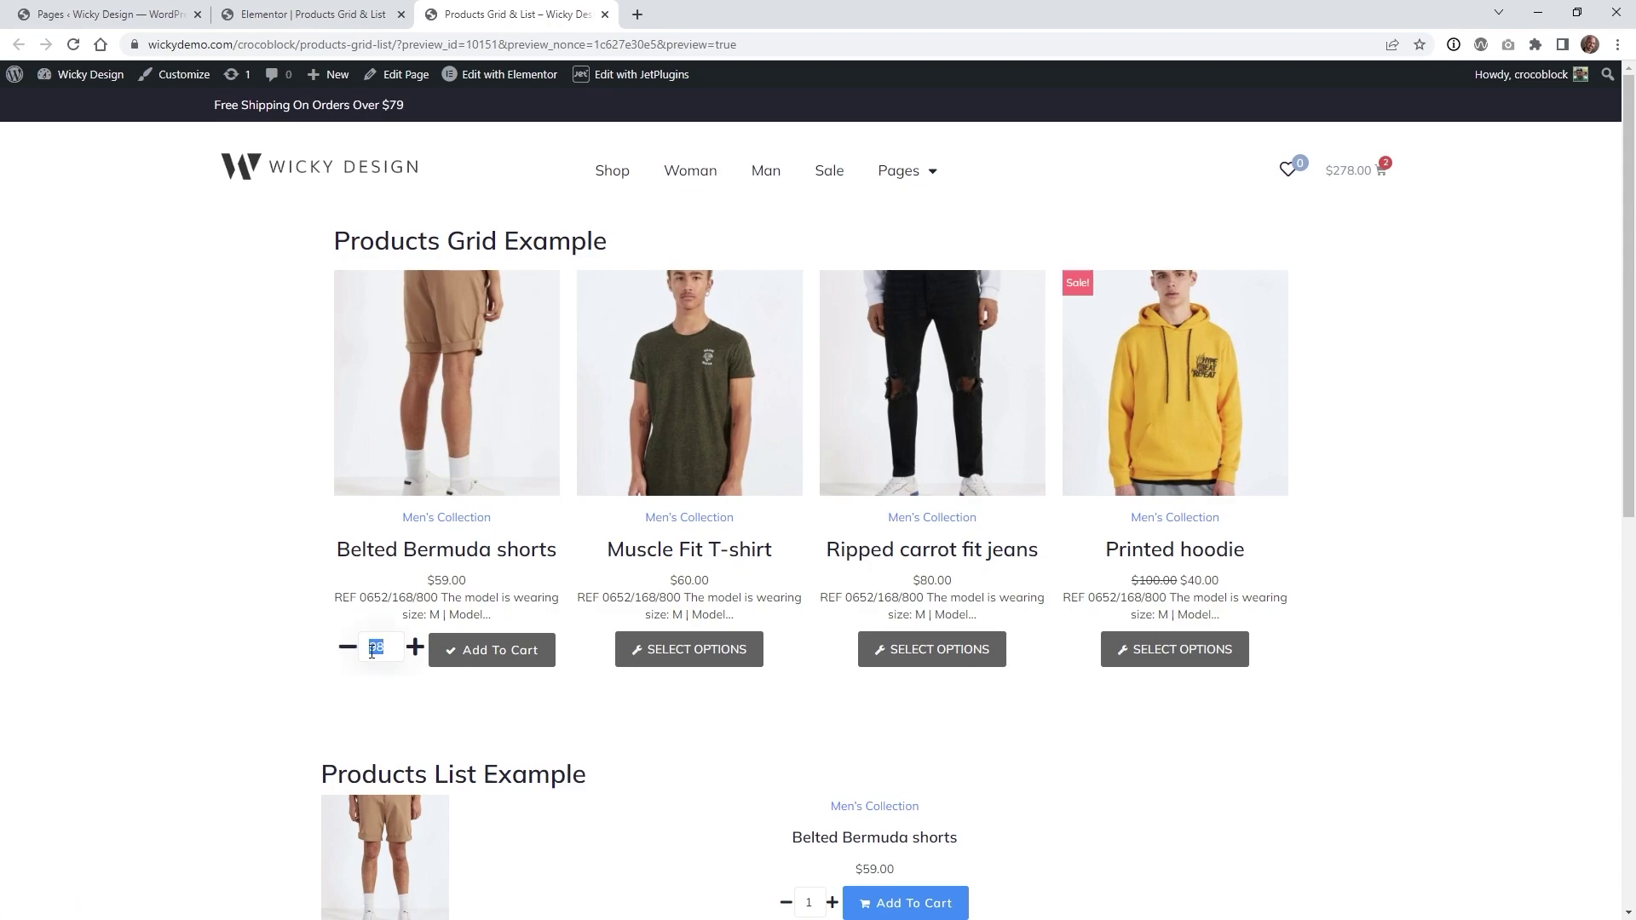
text(3)
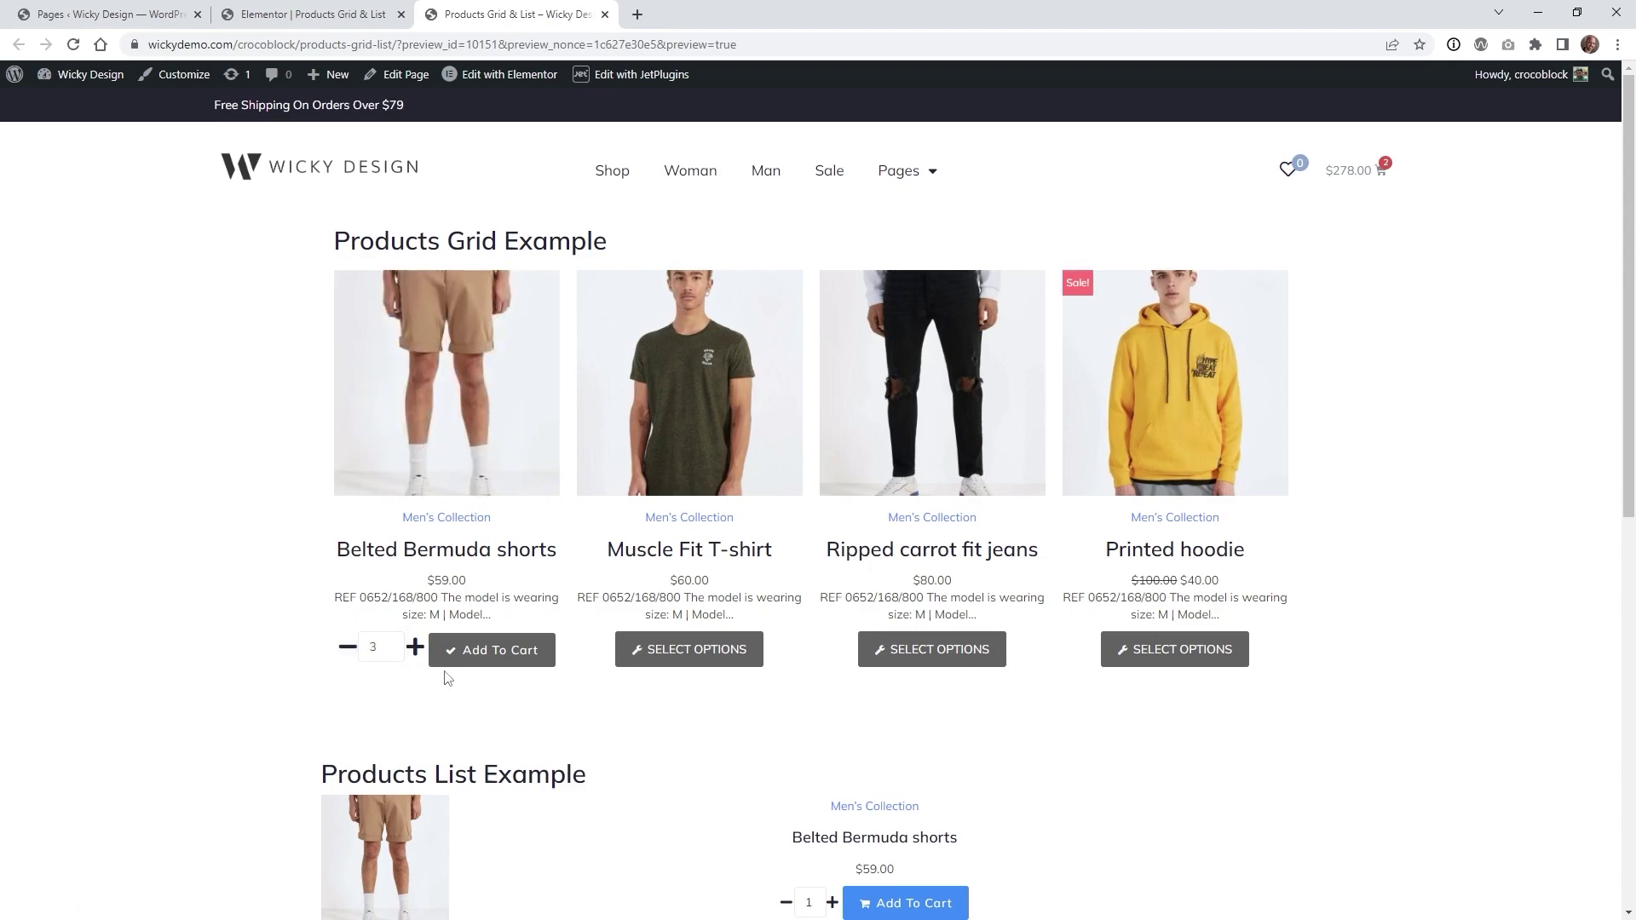
click(483, 660)
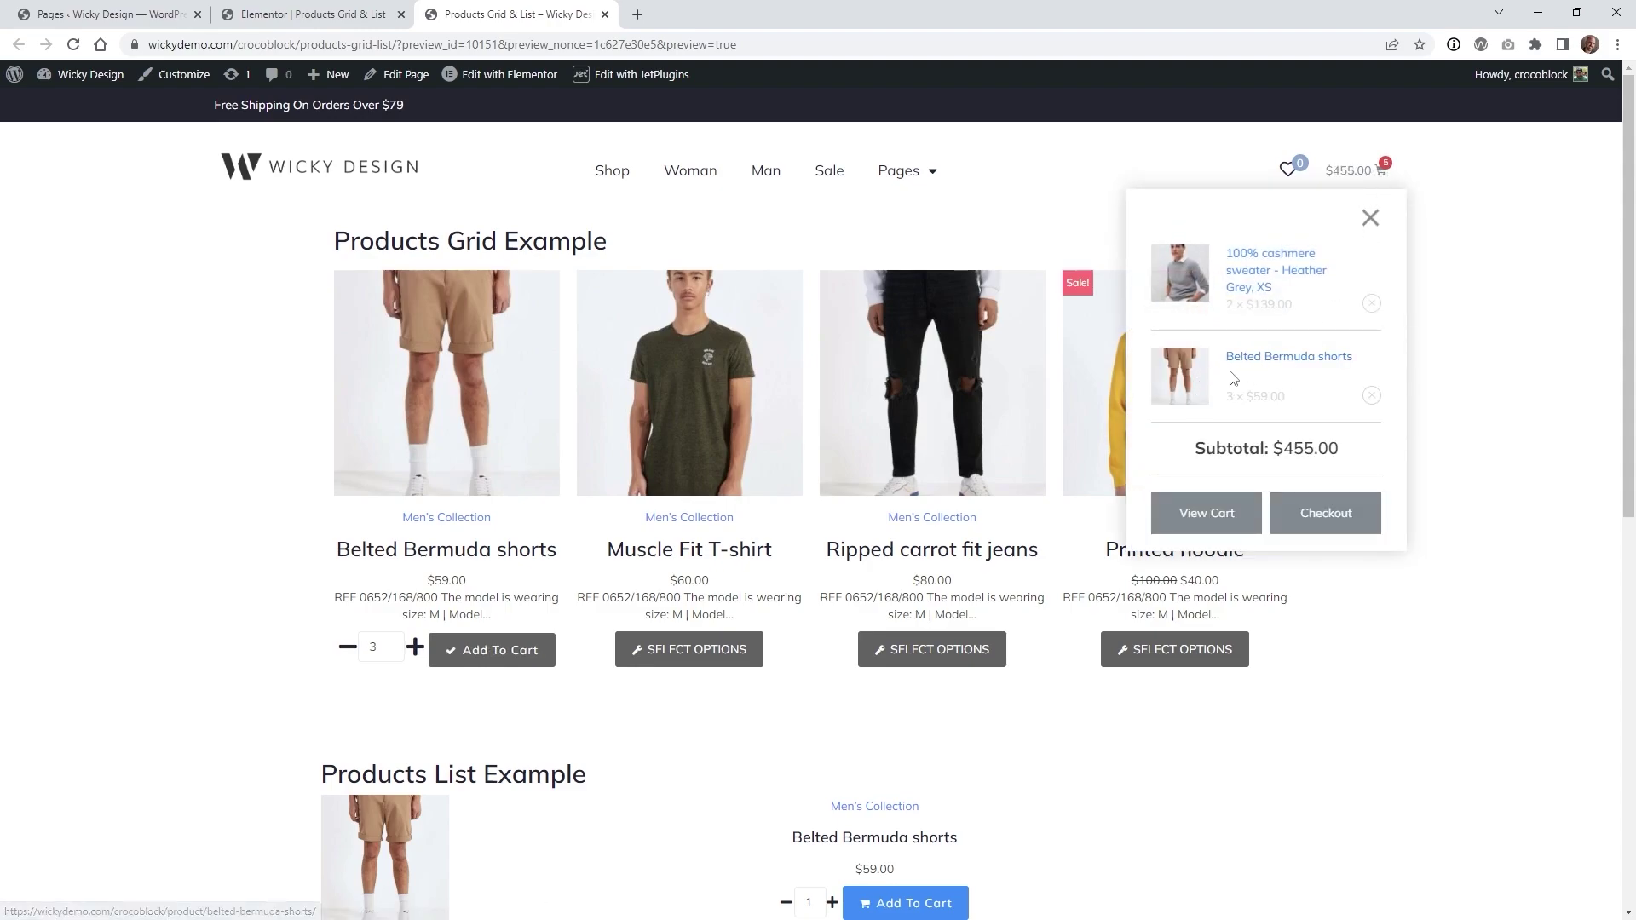
click(1394, 180)
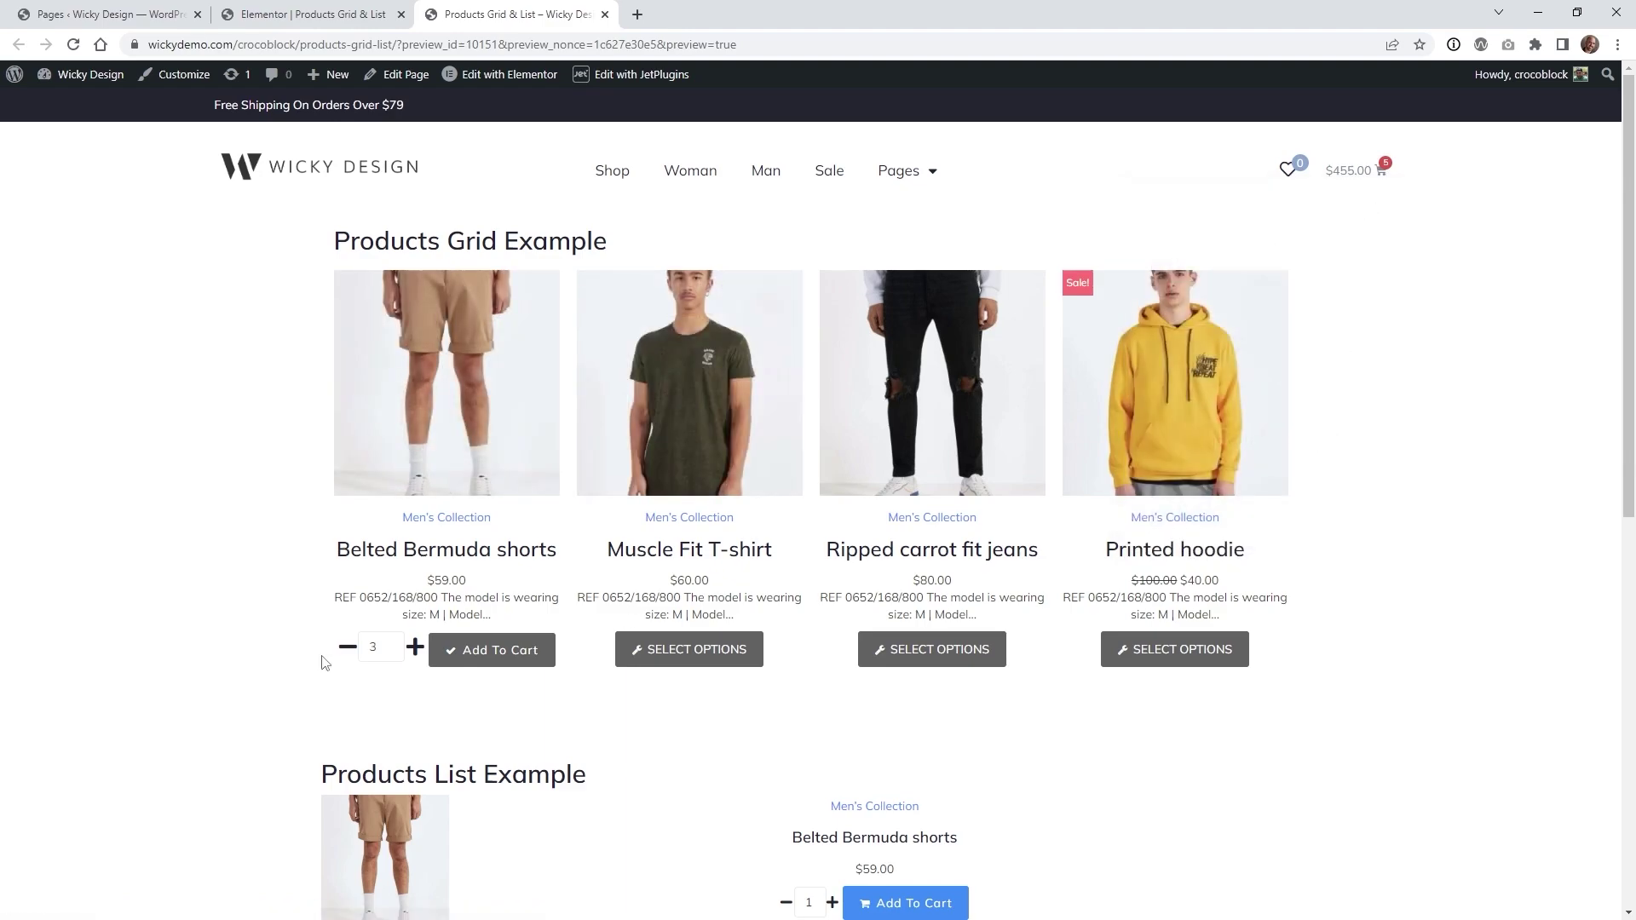
- Switch between the front-end preview and the template editor, ending in the editor
click(288, 8)
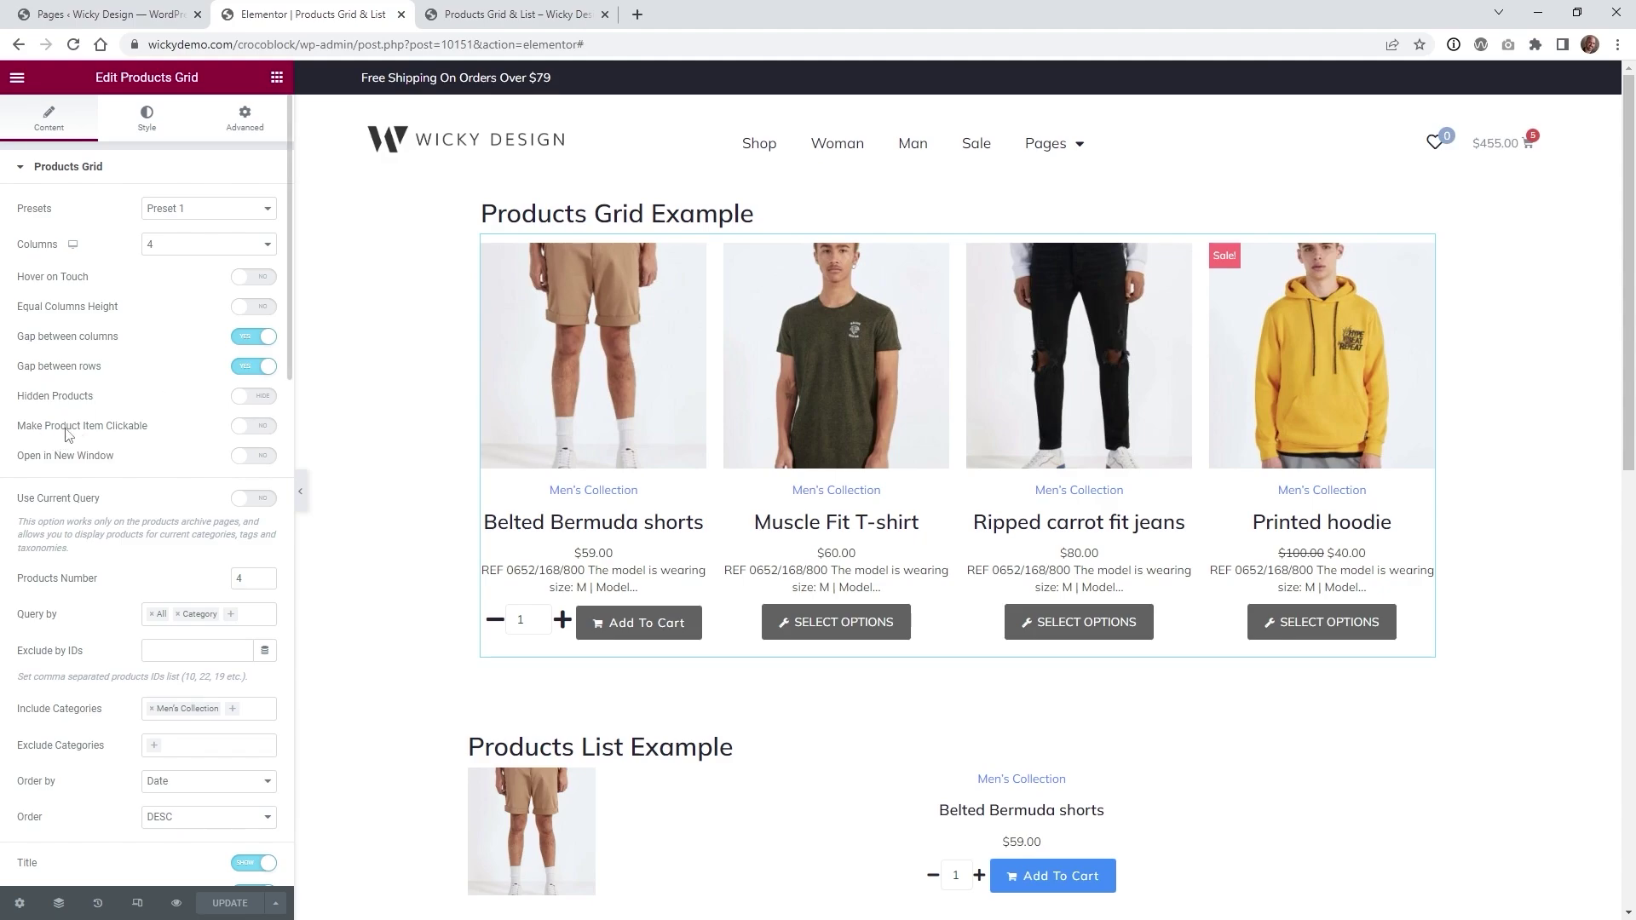
click(511, 15)
click(415, 648)
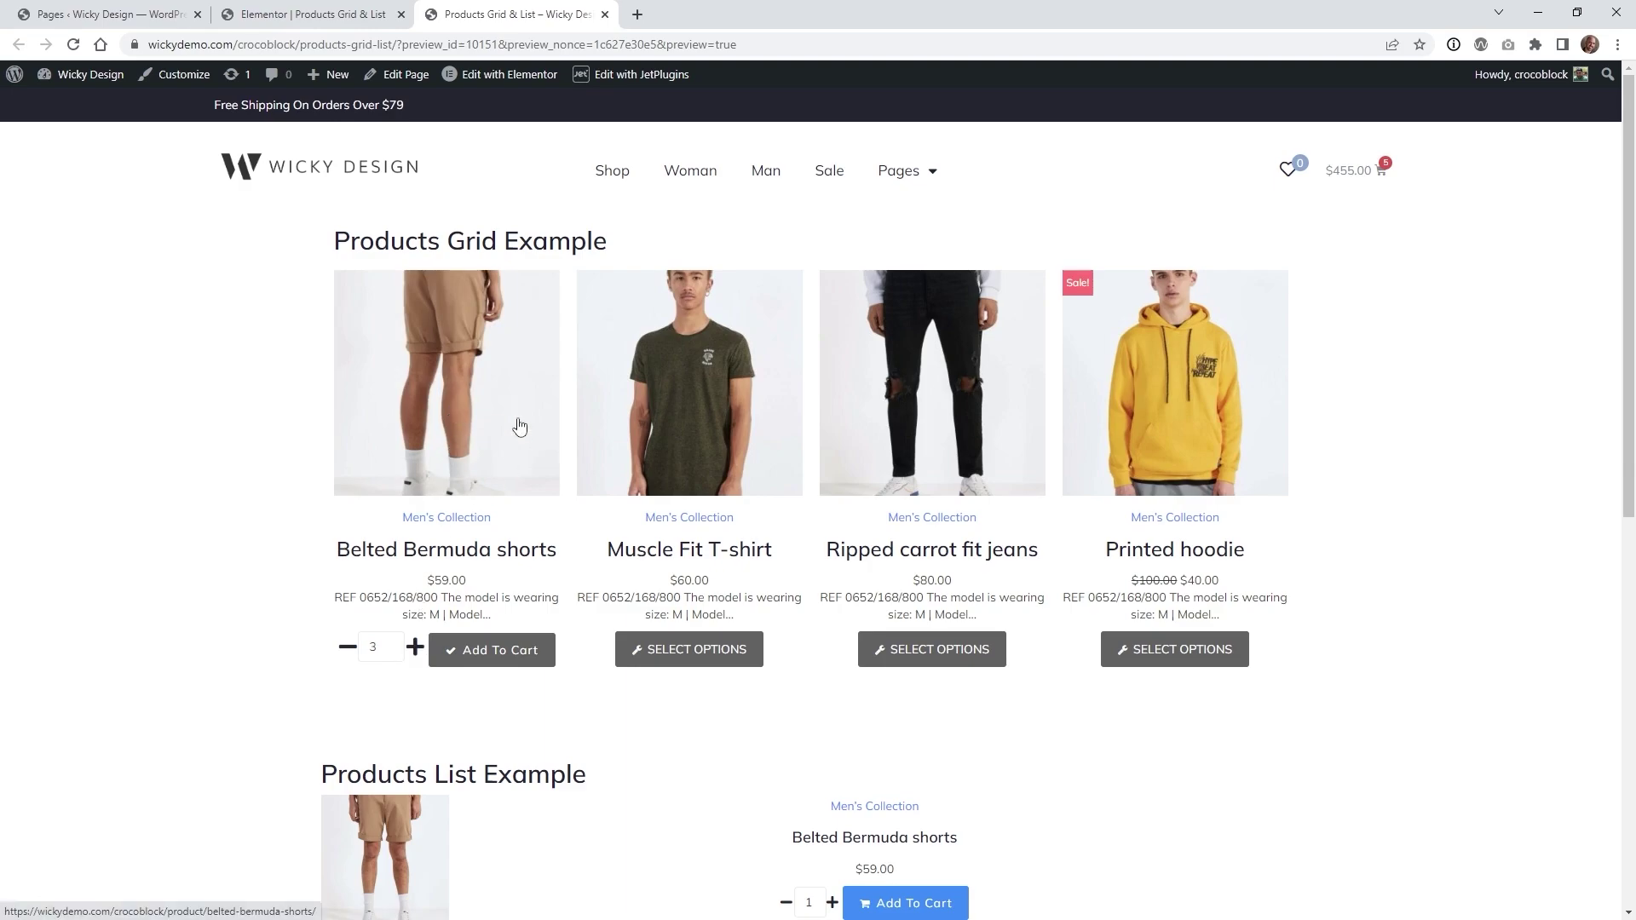
key(ctrl+shift+Tab)
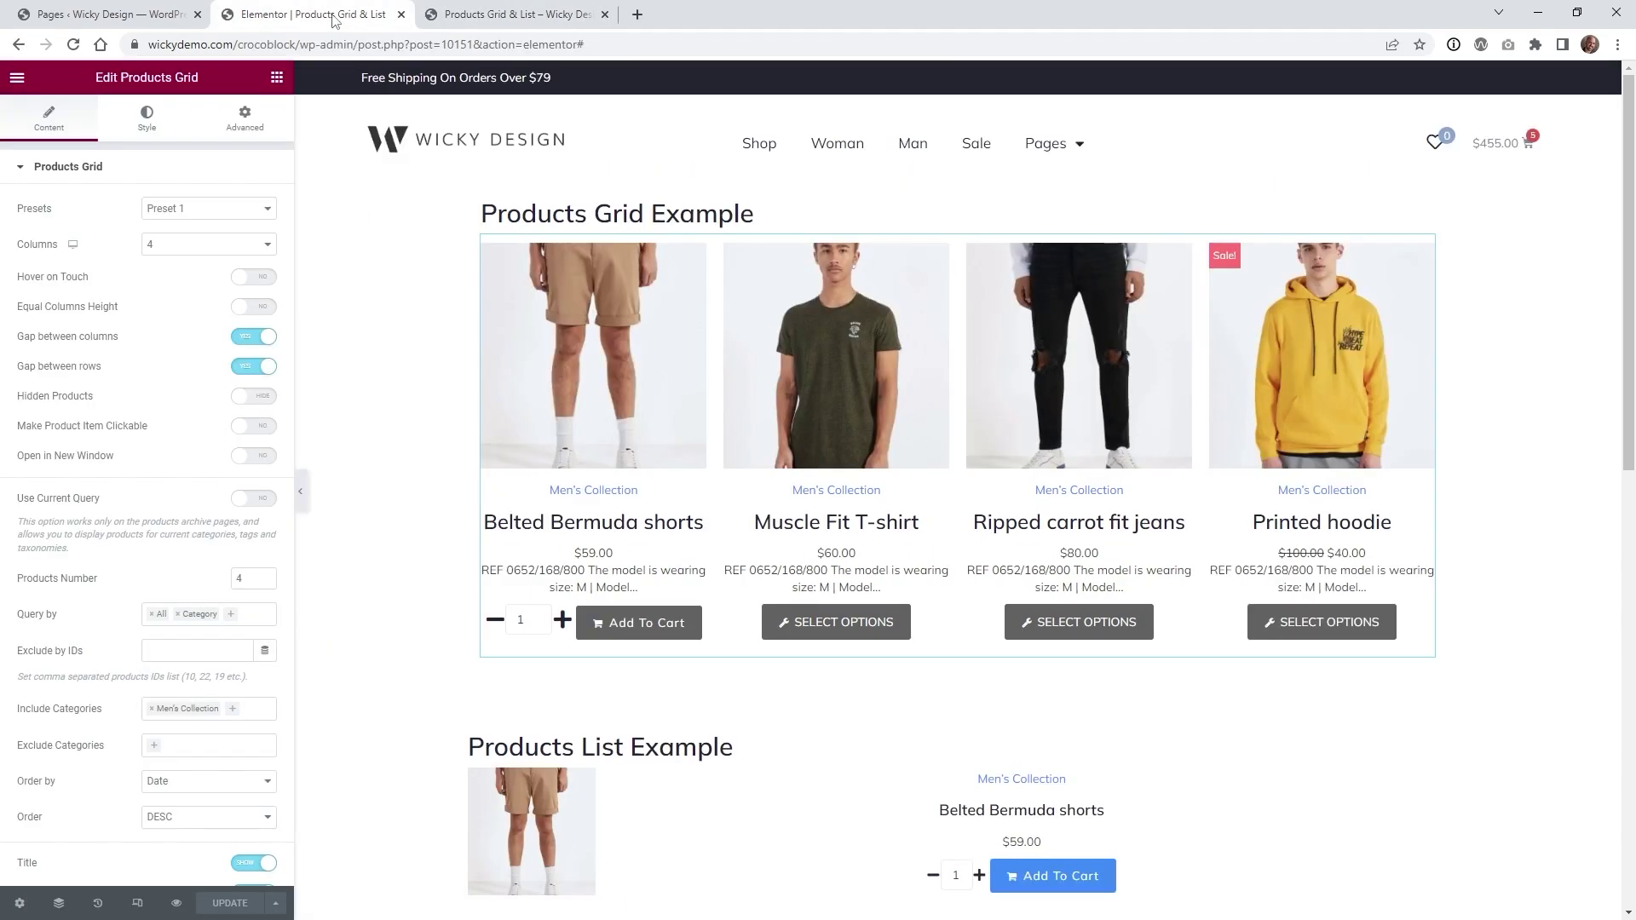
click(504, 12)
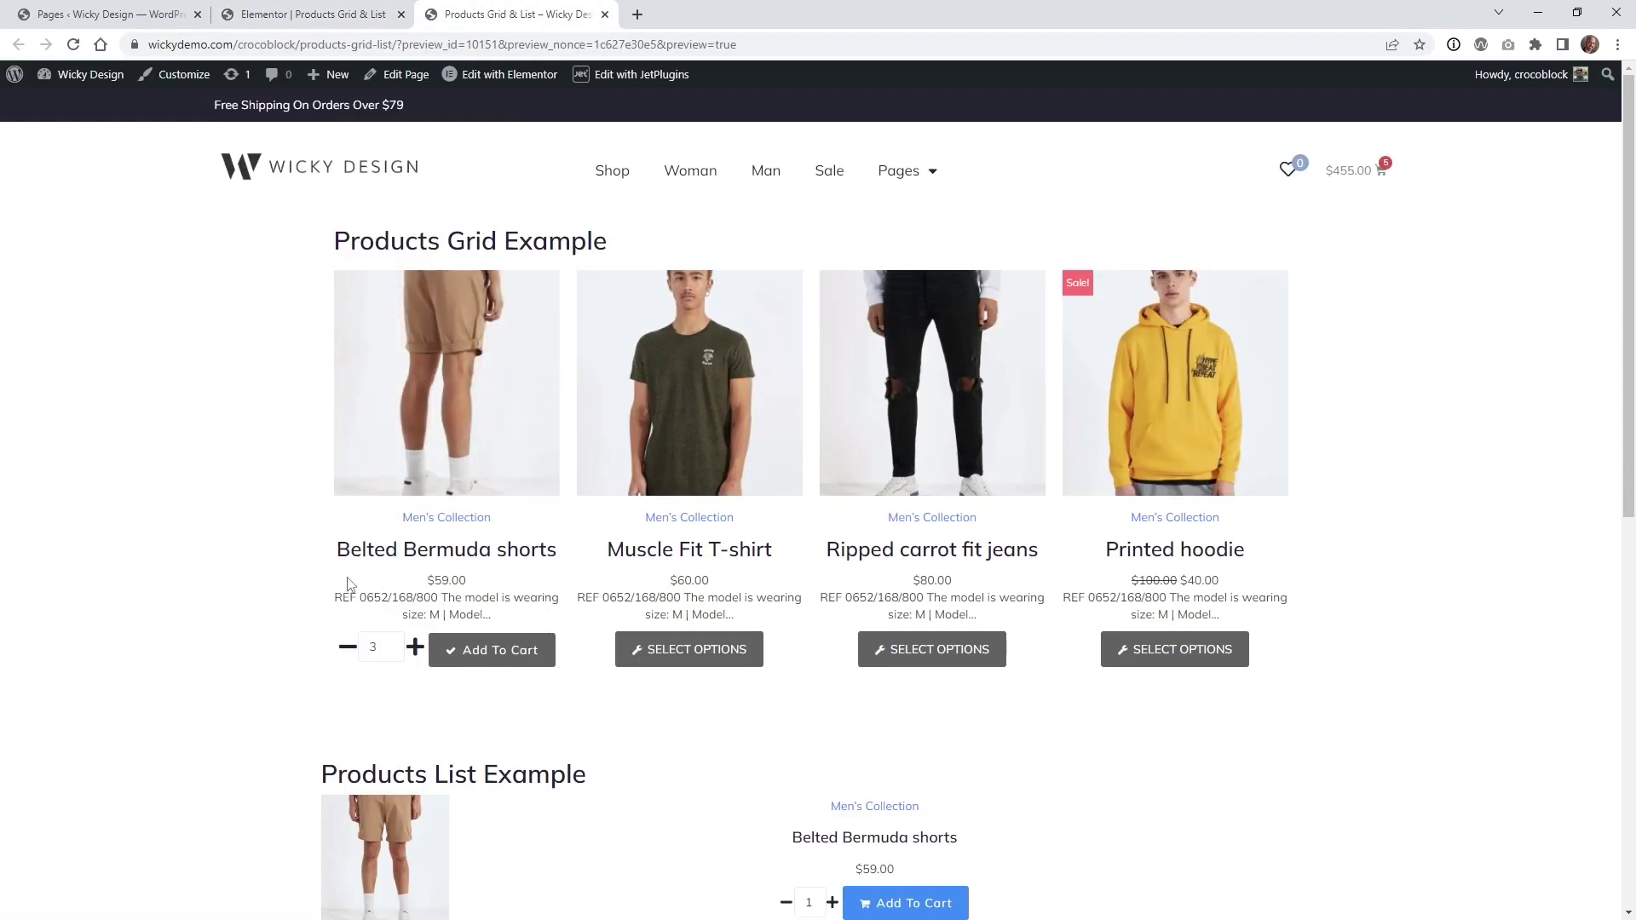
click(332, 10)
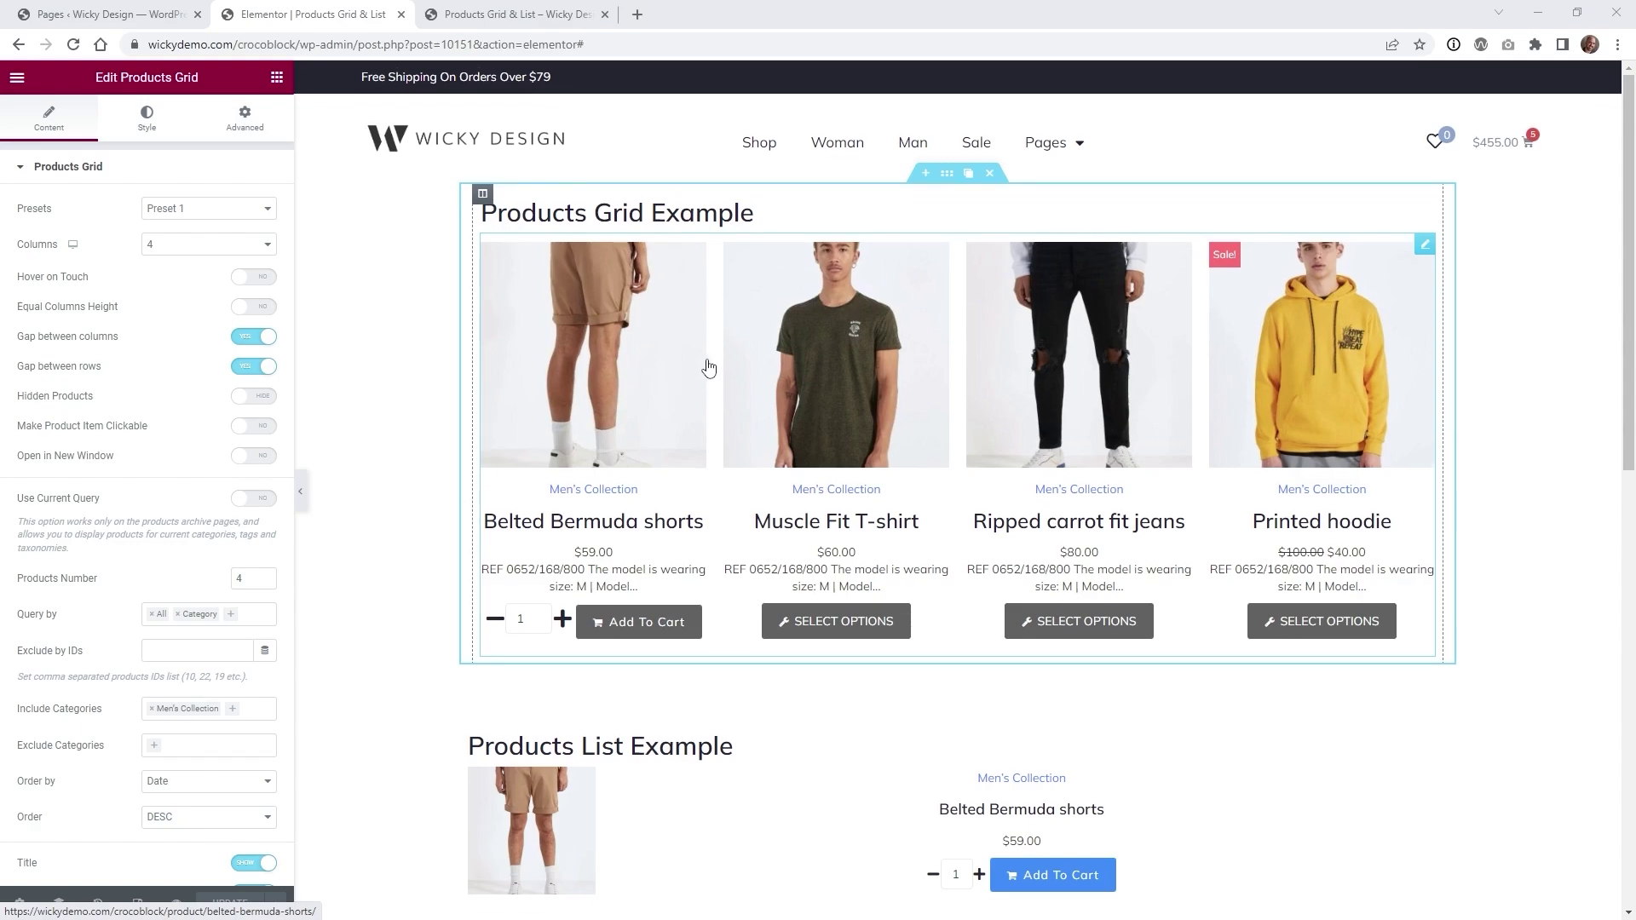
- Select the Products List widget and show its Quantity Selector content options
scroll(708, 368, down, 5)
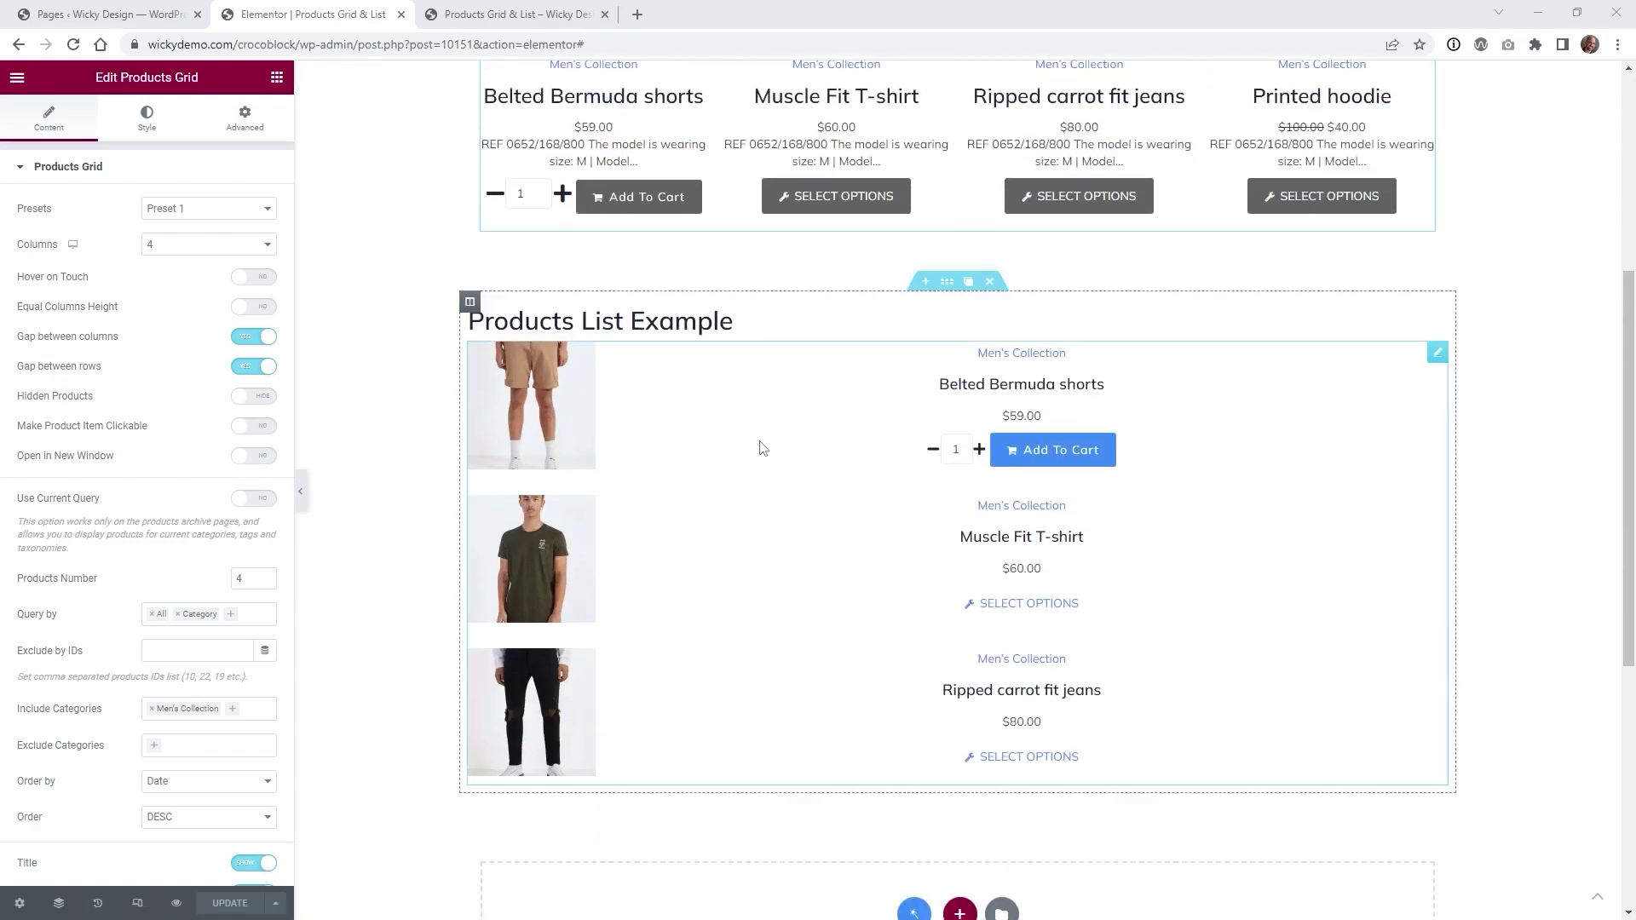
click(1438, 355)
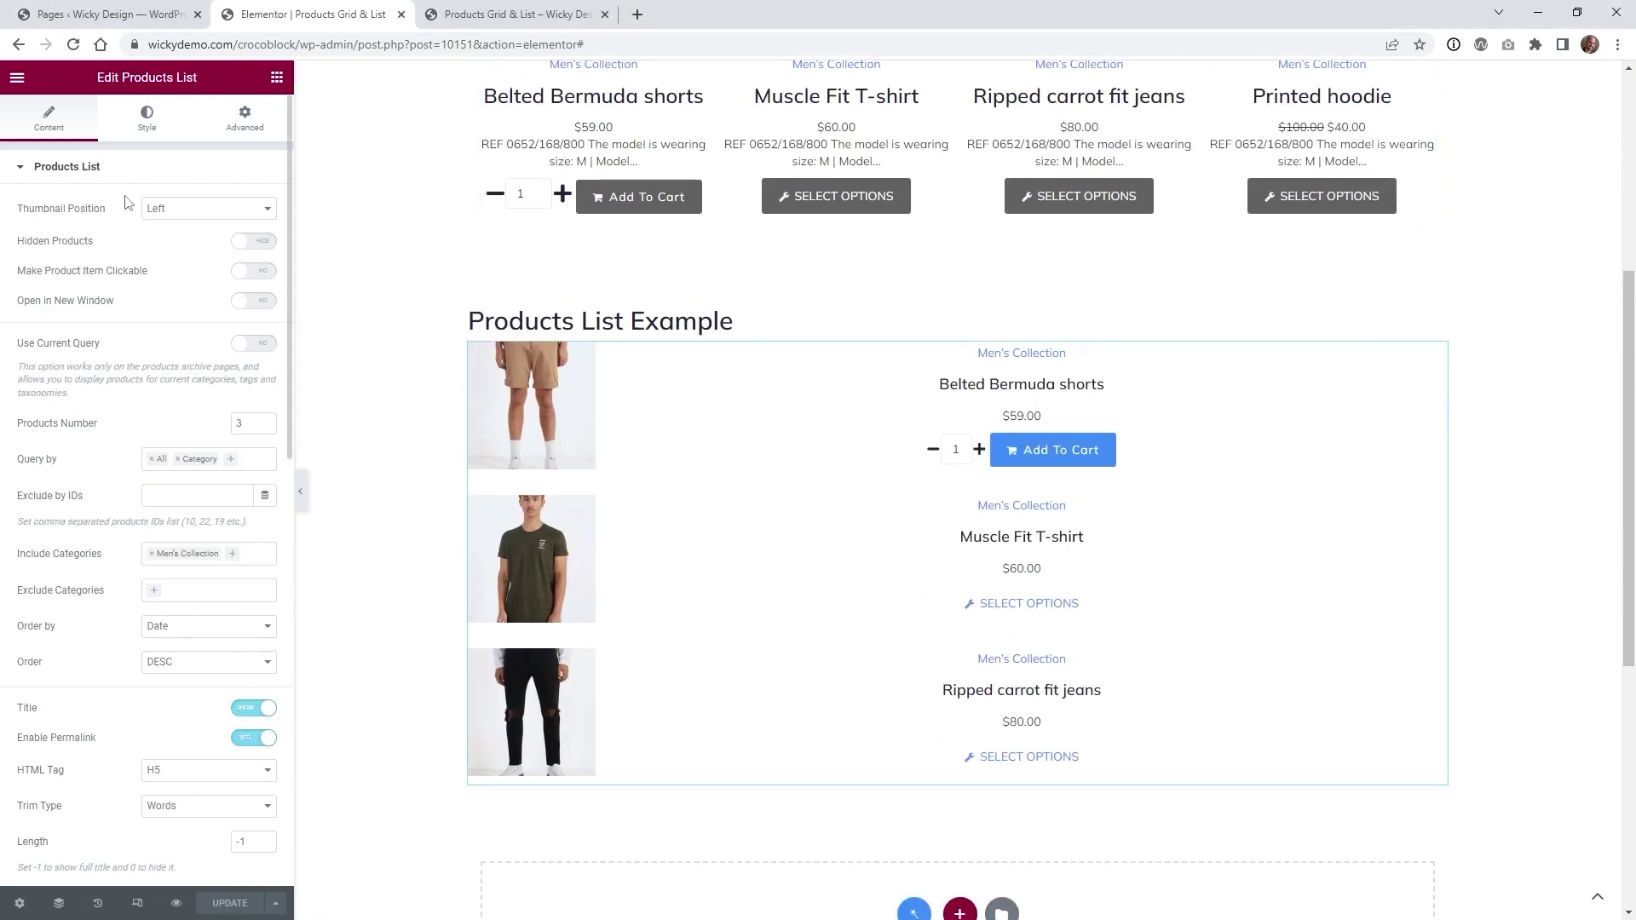
click(107, 170)
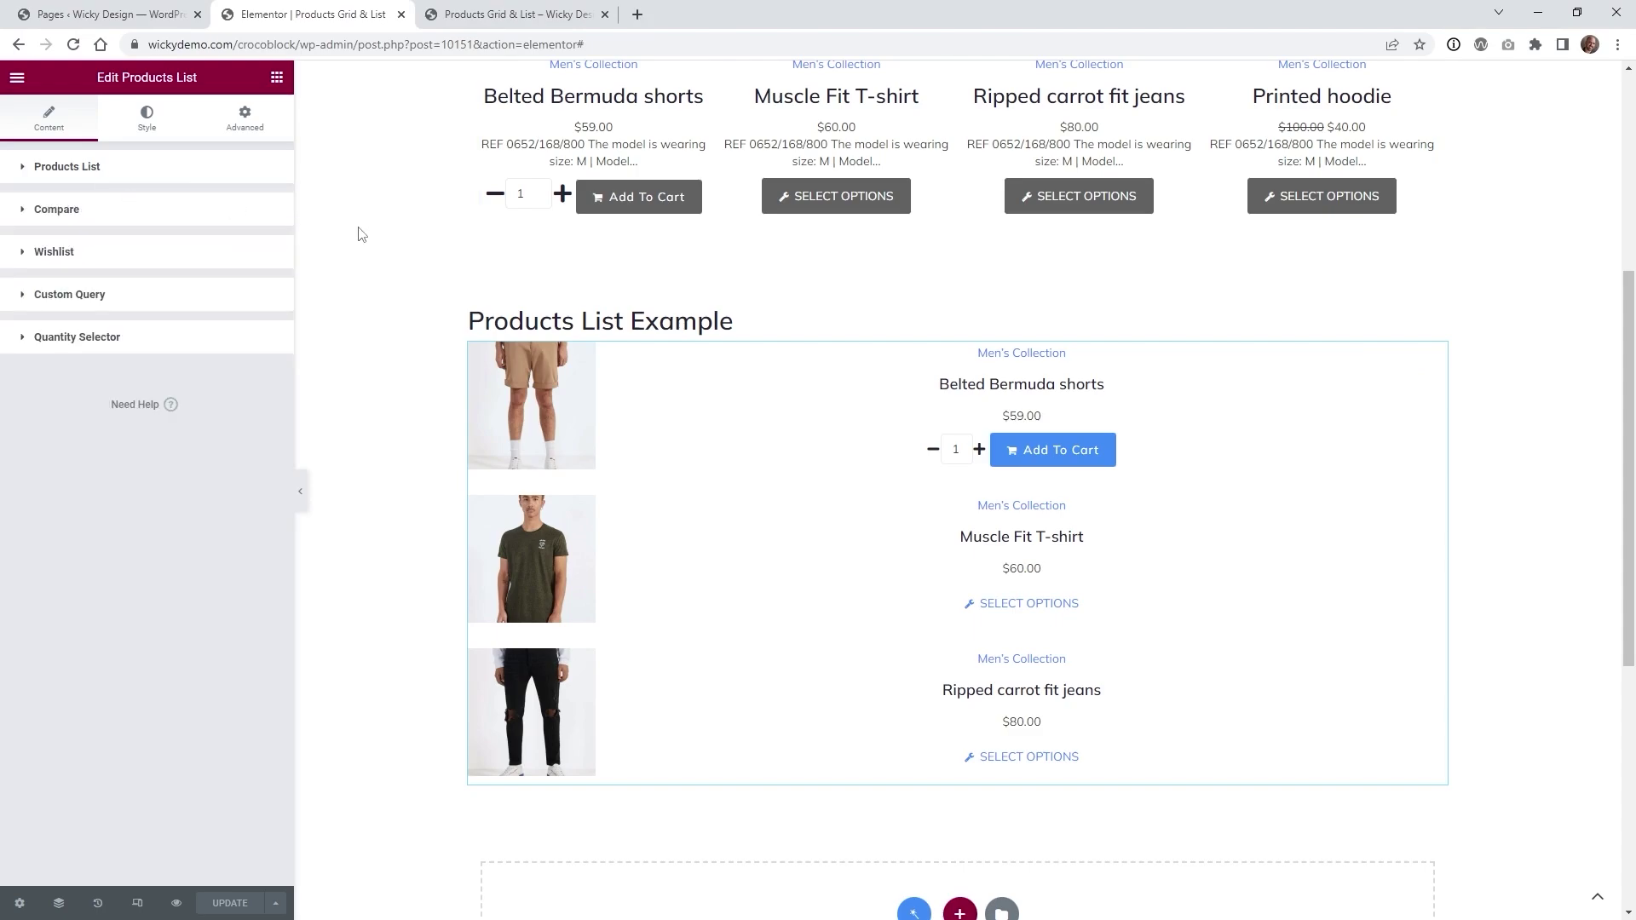
click(71, 341)
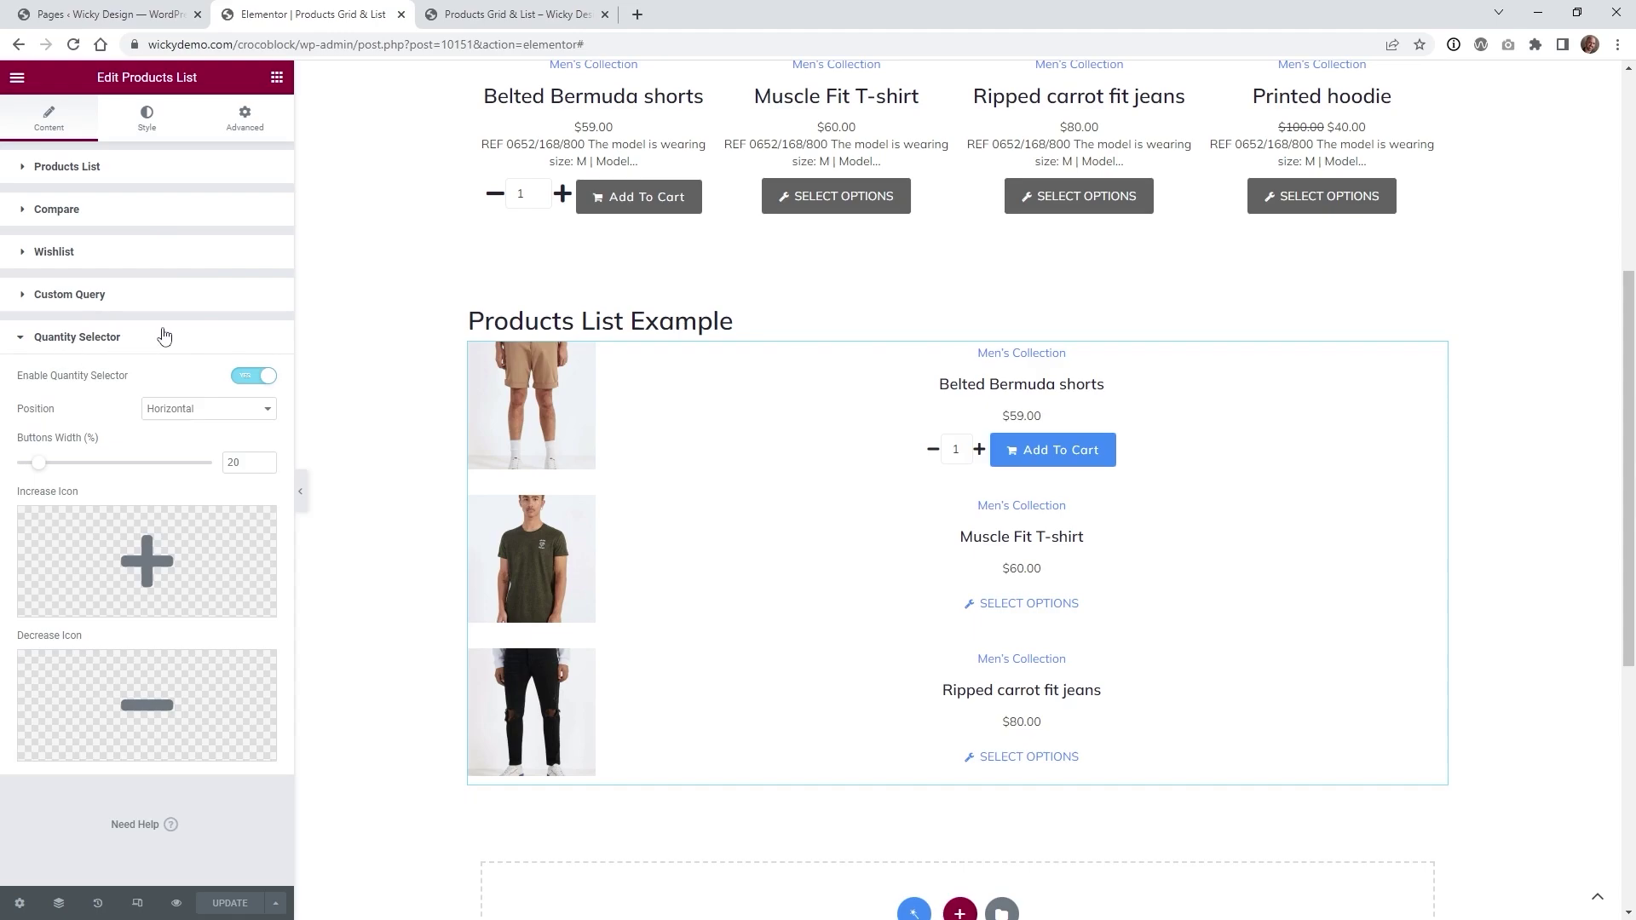
- Keep the list's plus/minus icon size at 16 and save the template
click(145, 123)
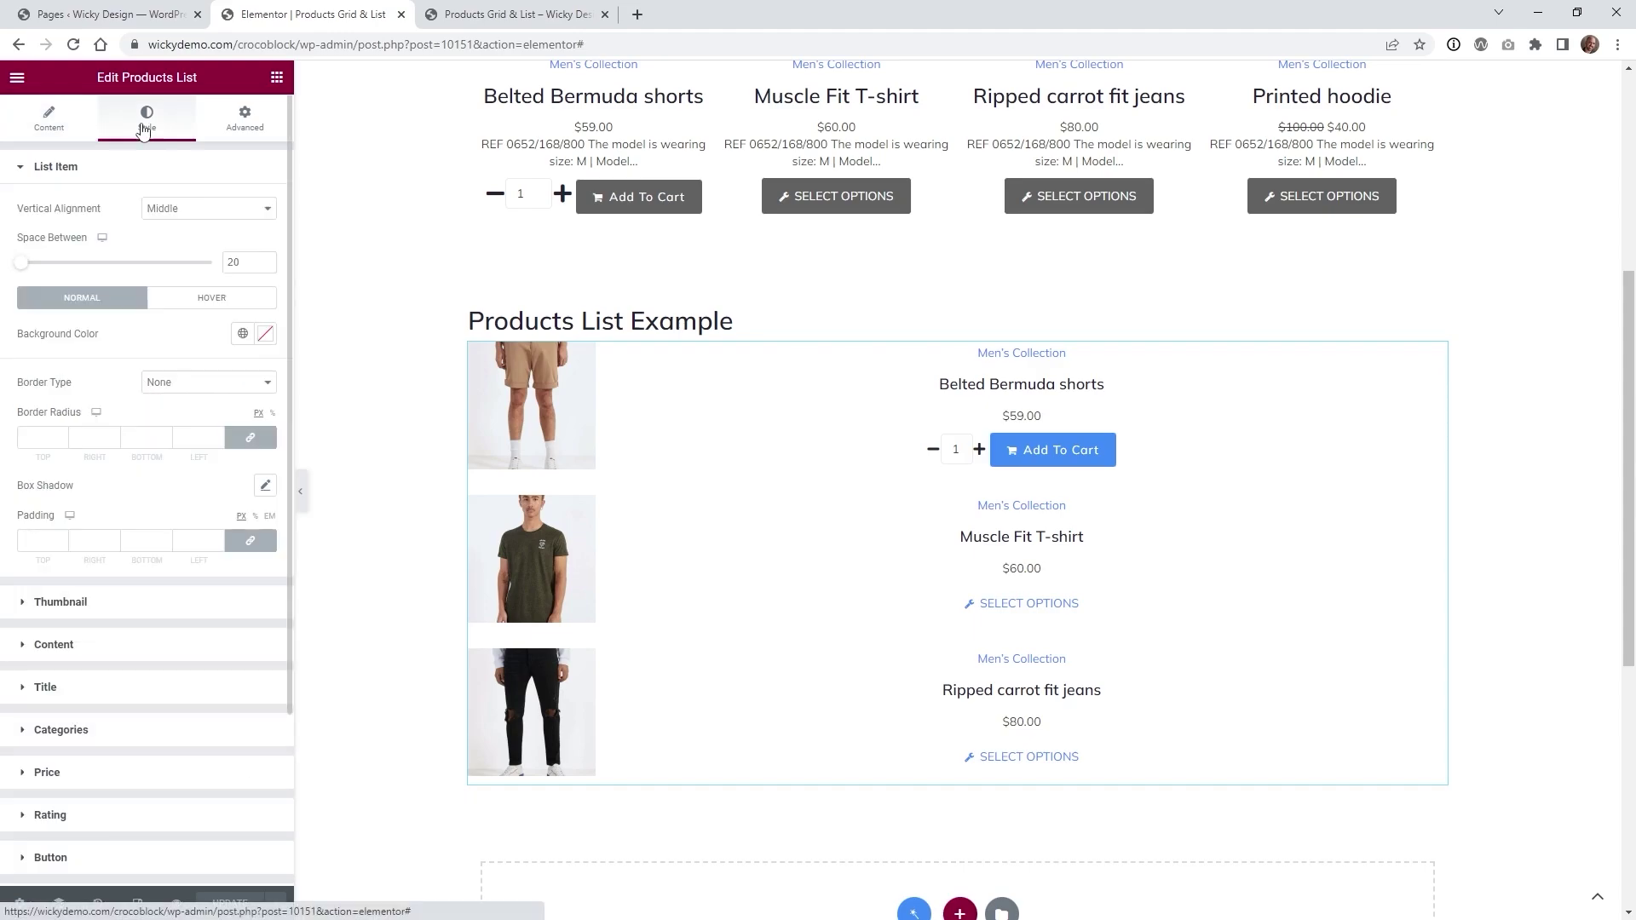
click(123, 171)
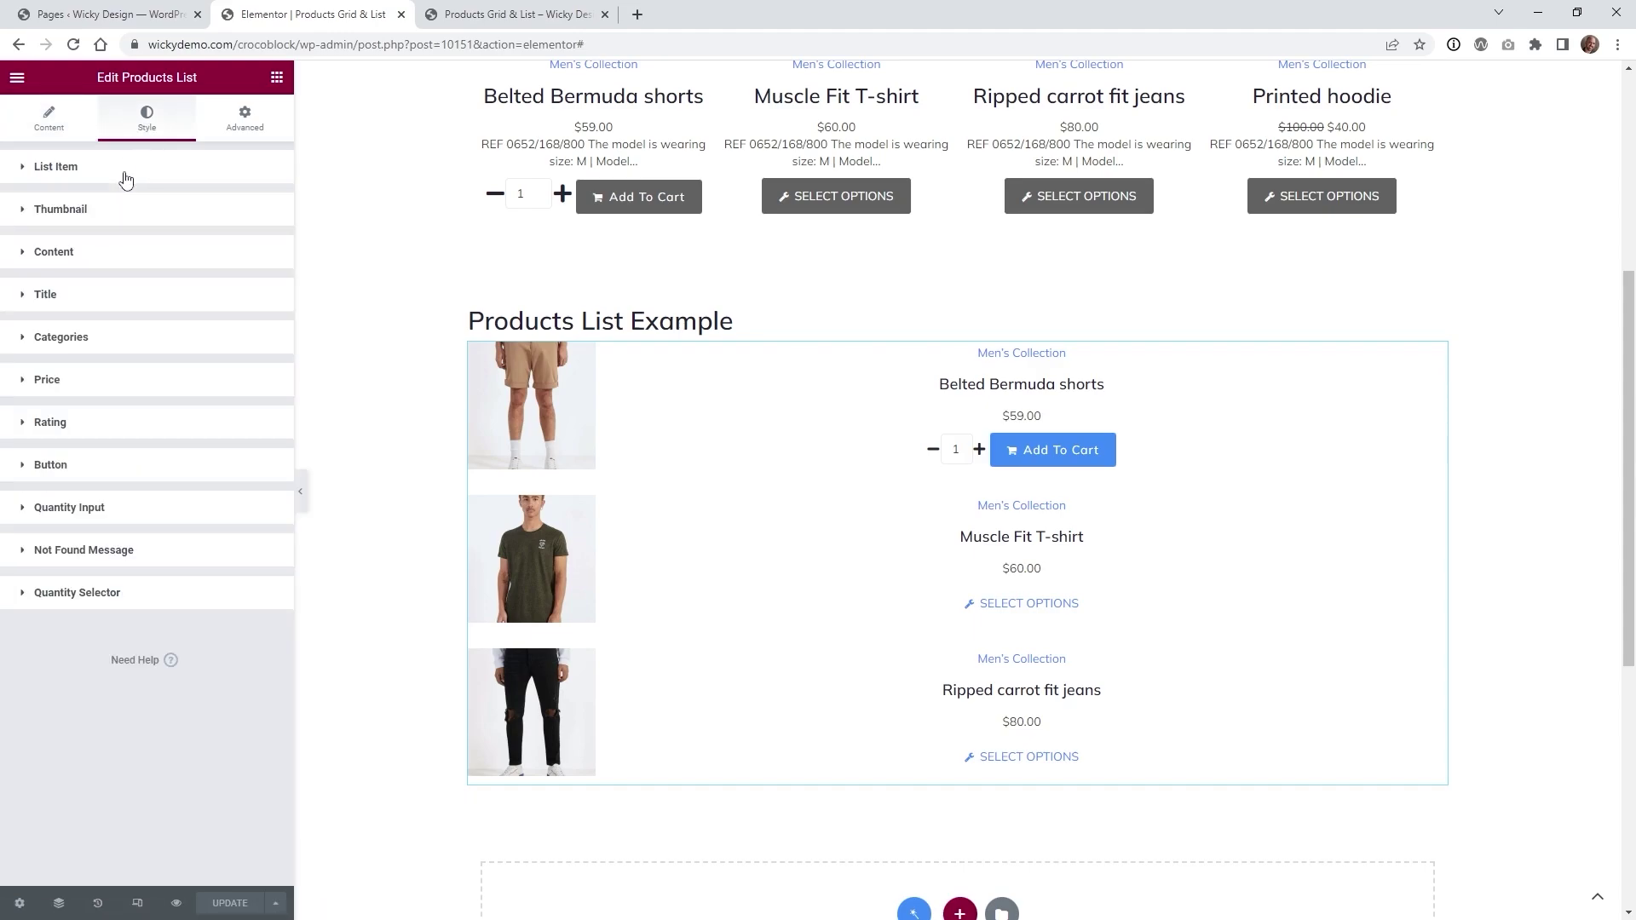
click(110, 595)
scroll(111, 606, down, 3)
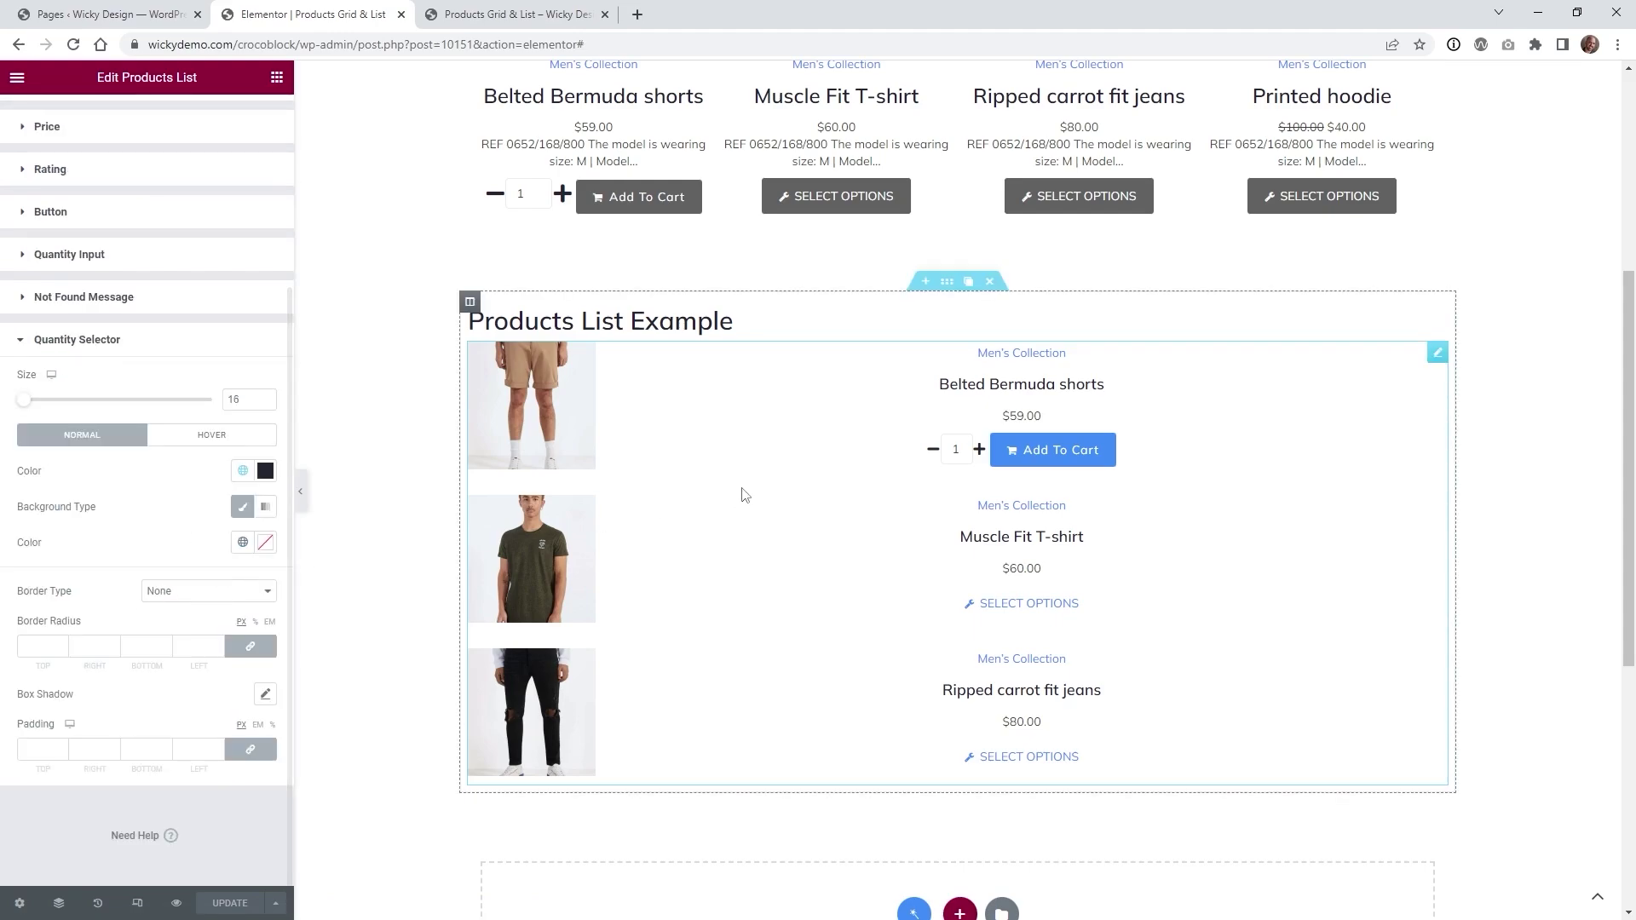
drag(23, 400, 23, 400)
click(230, 903)
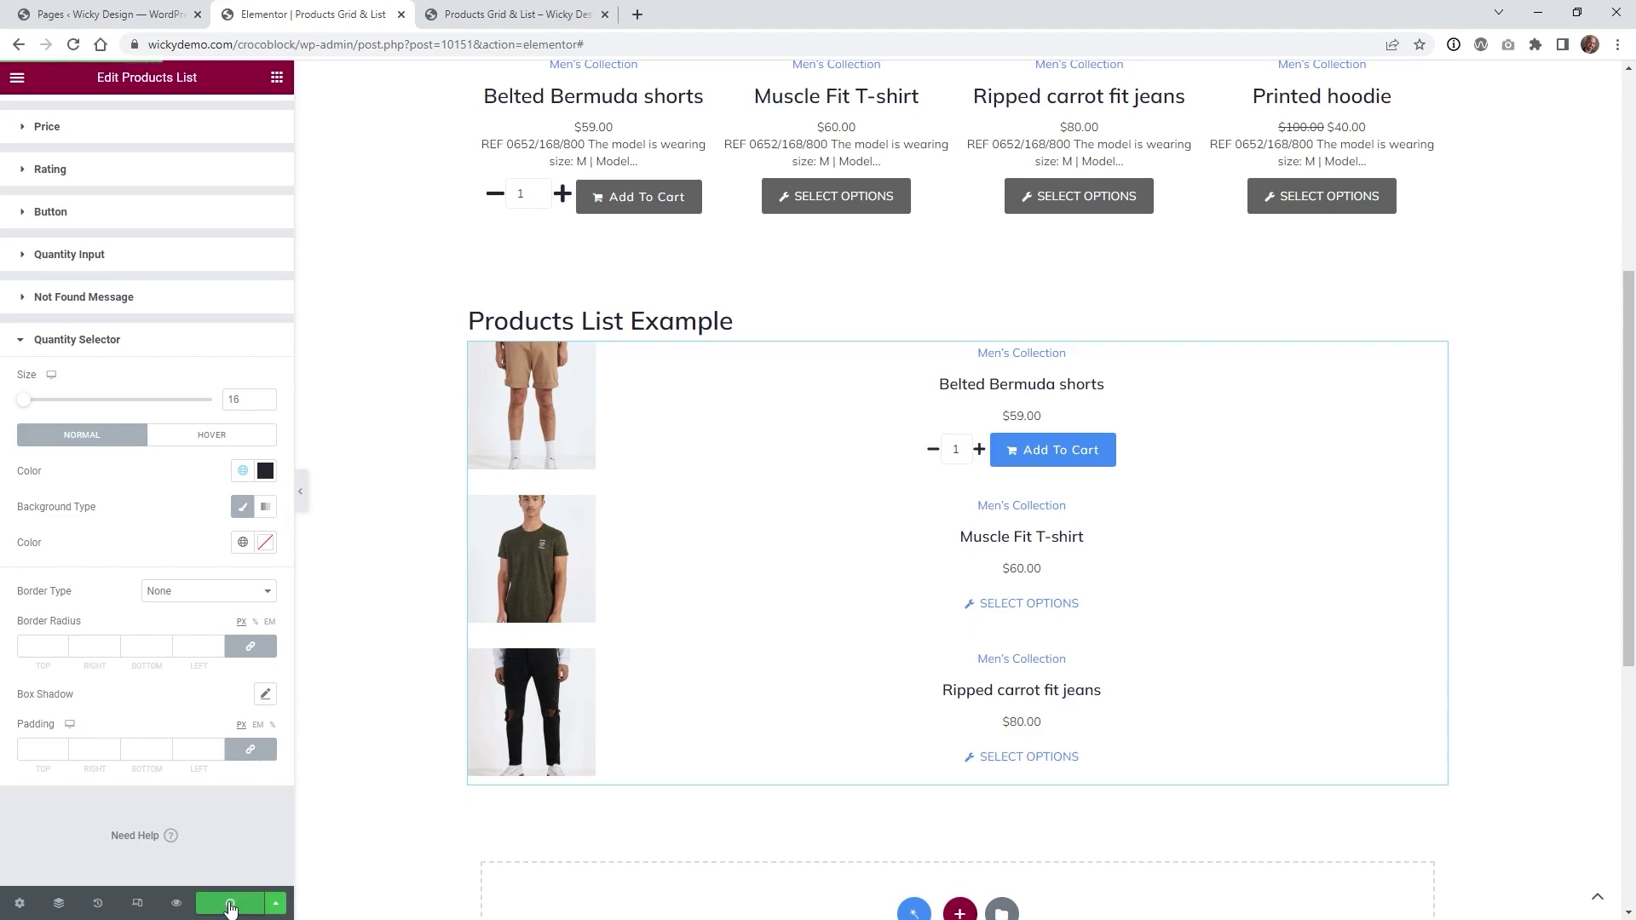
click(536, 15)
- Add three Belted Bermuda shorts from the list (cart $632.00) and open their product page
scroll(263, 482, down, 5)
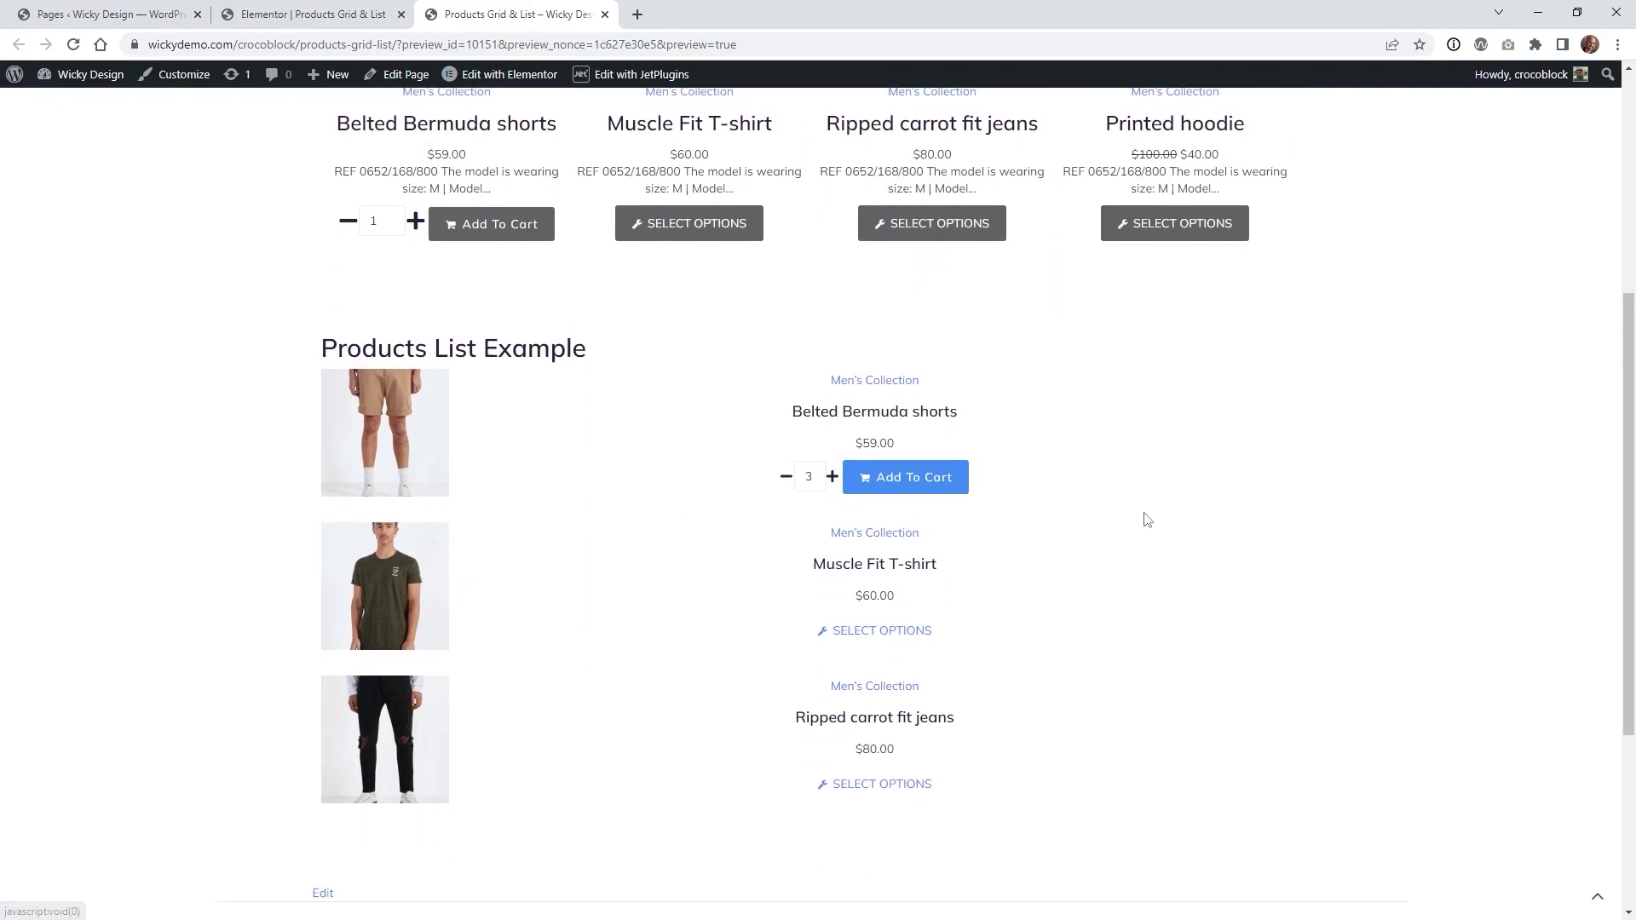
scroll(1142, 515, up, 5)
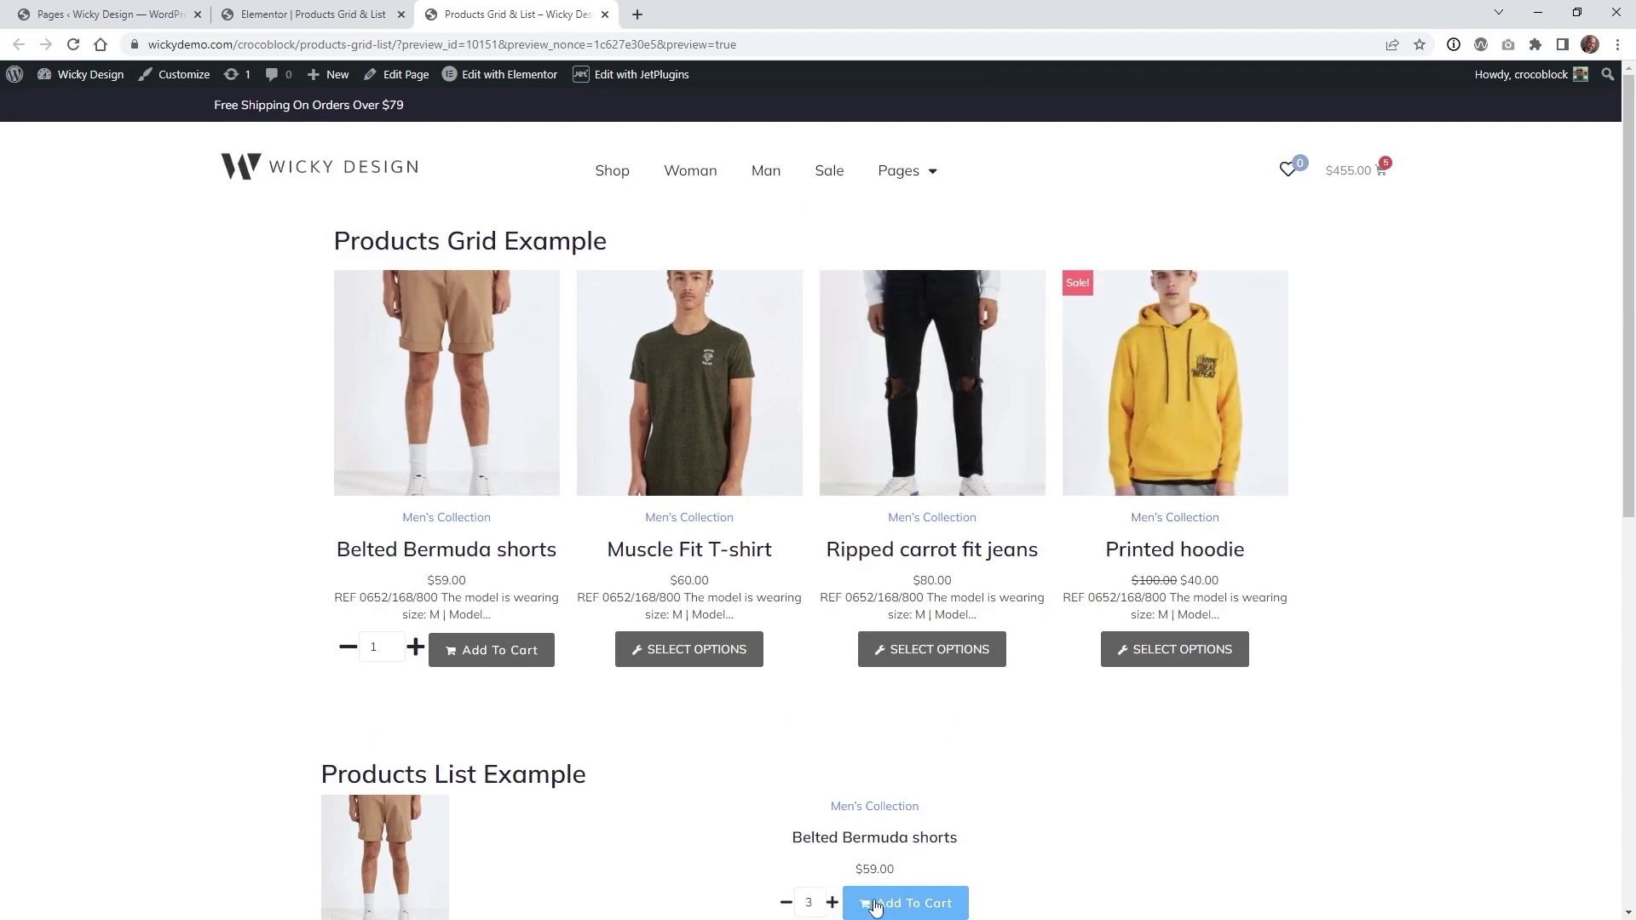
click(1387, 174)
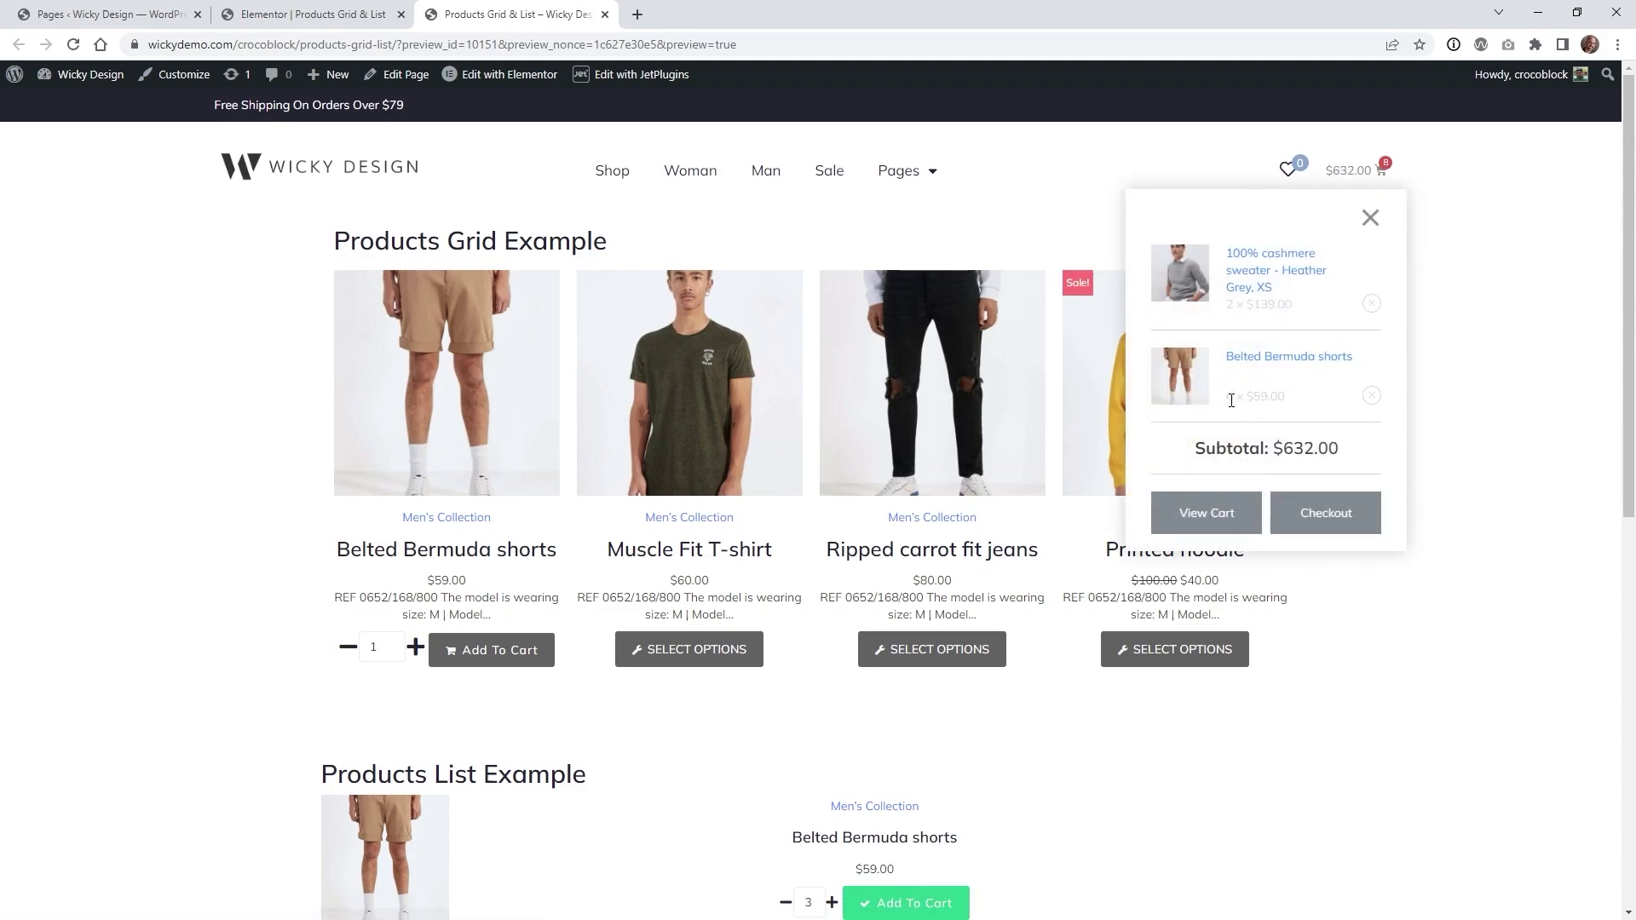
click(456, 449)
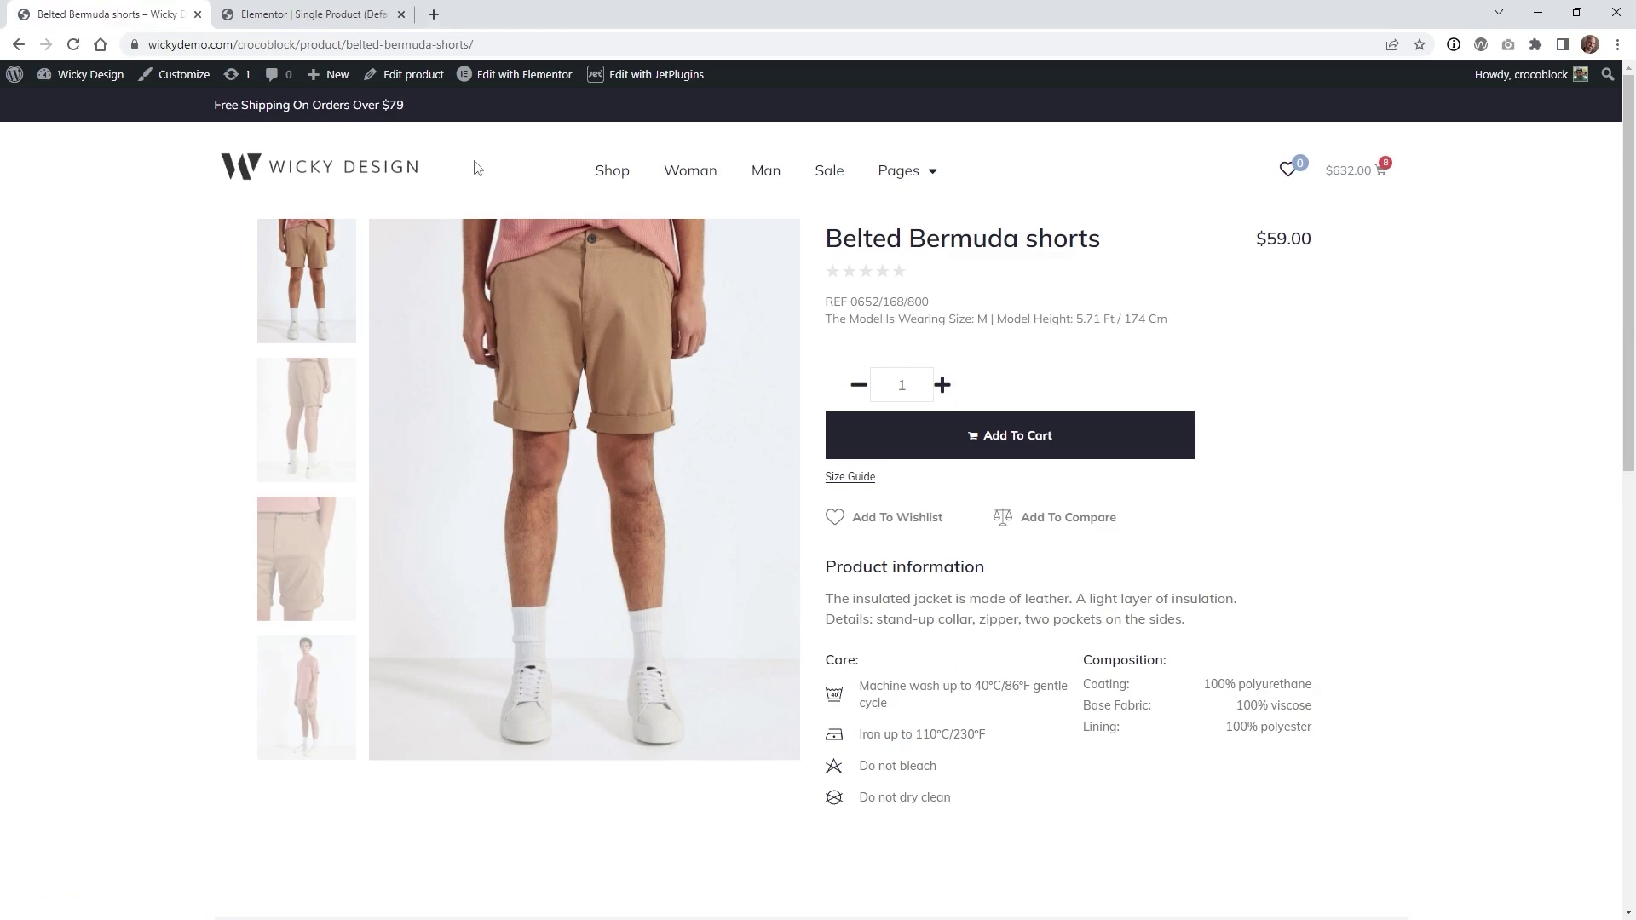
- Open the Single Product (Default) template in Elementor from the admin bar
mouse_move(510, 84)
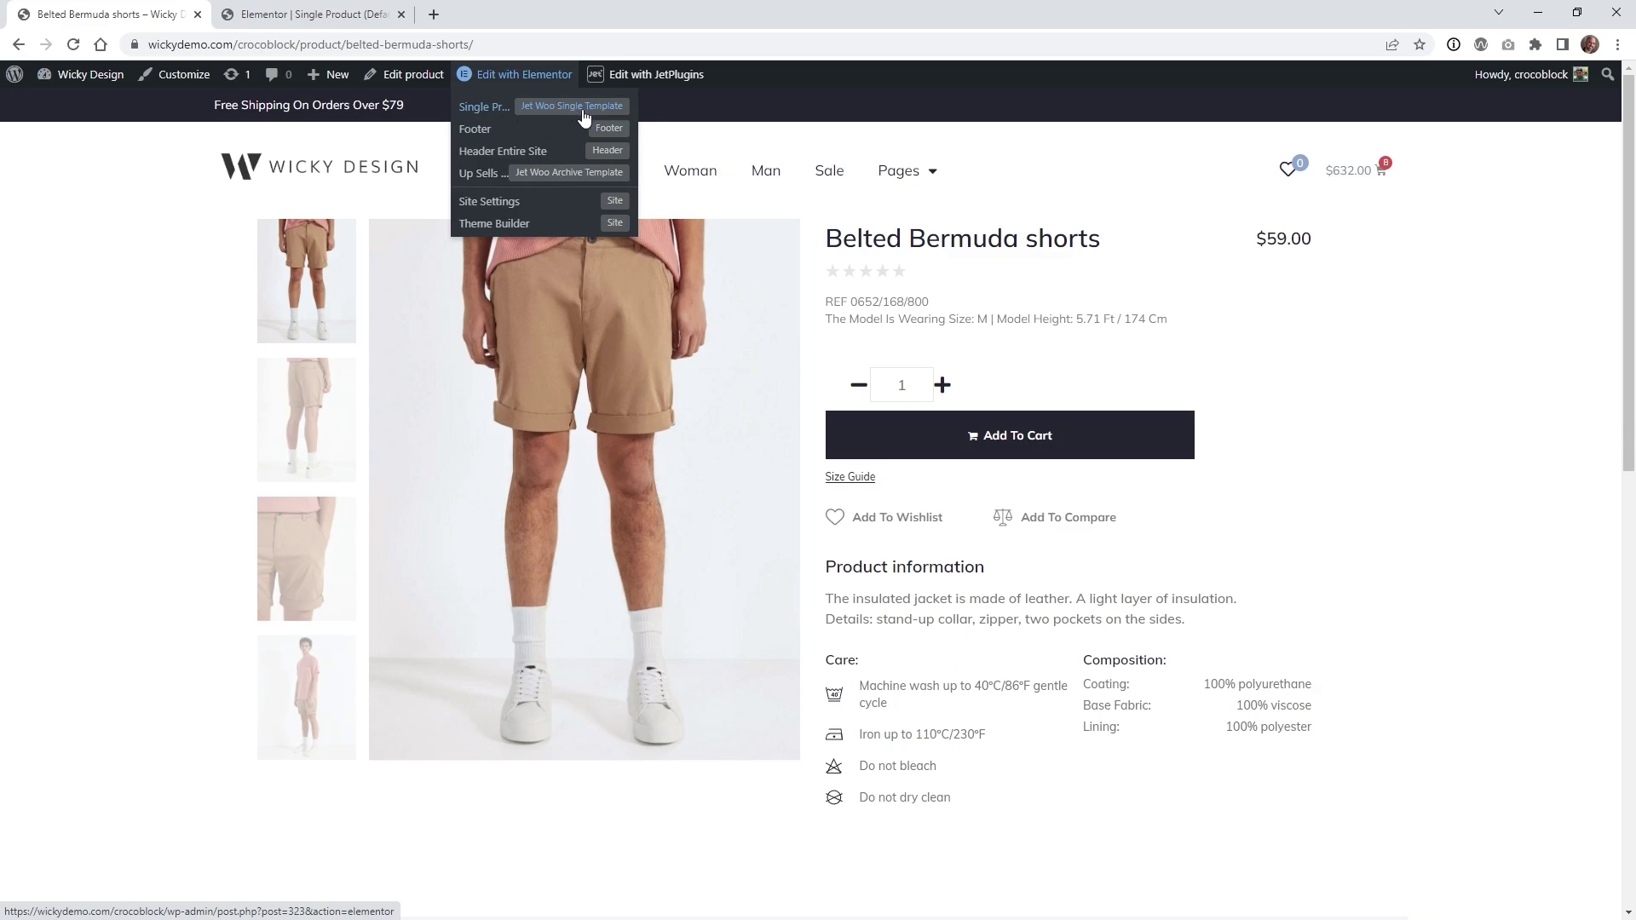
click(494, 111)
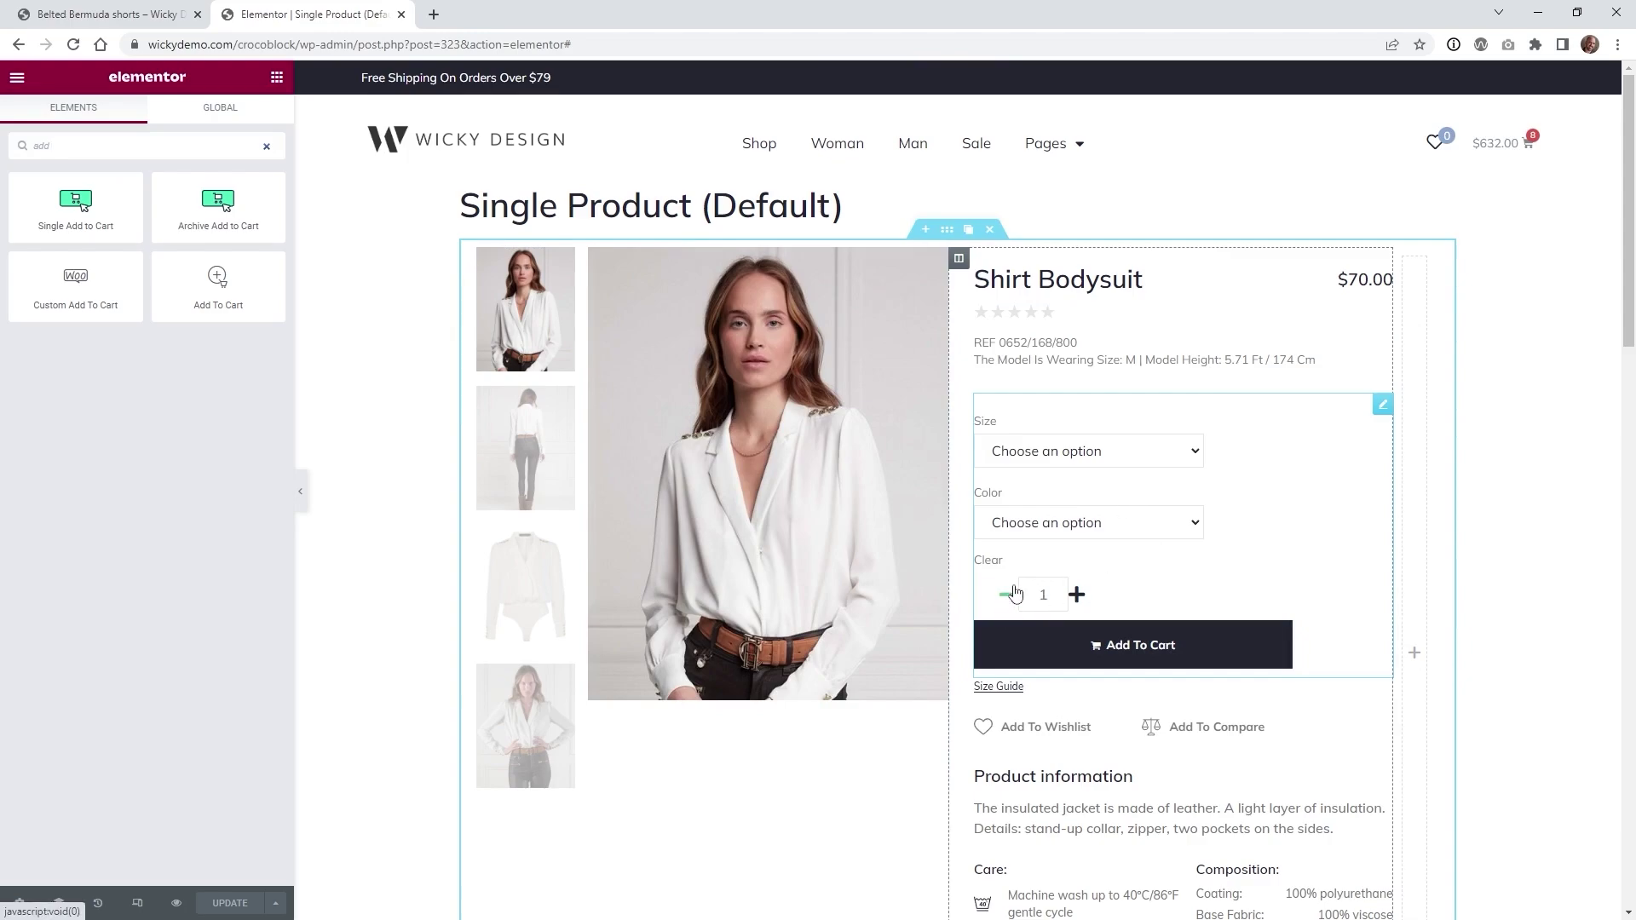
- Set the Single Add to Cart widget's quantity selector button width to 23%
click(1385, 405)
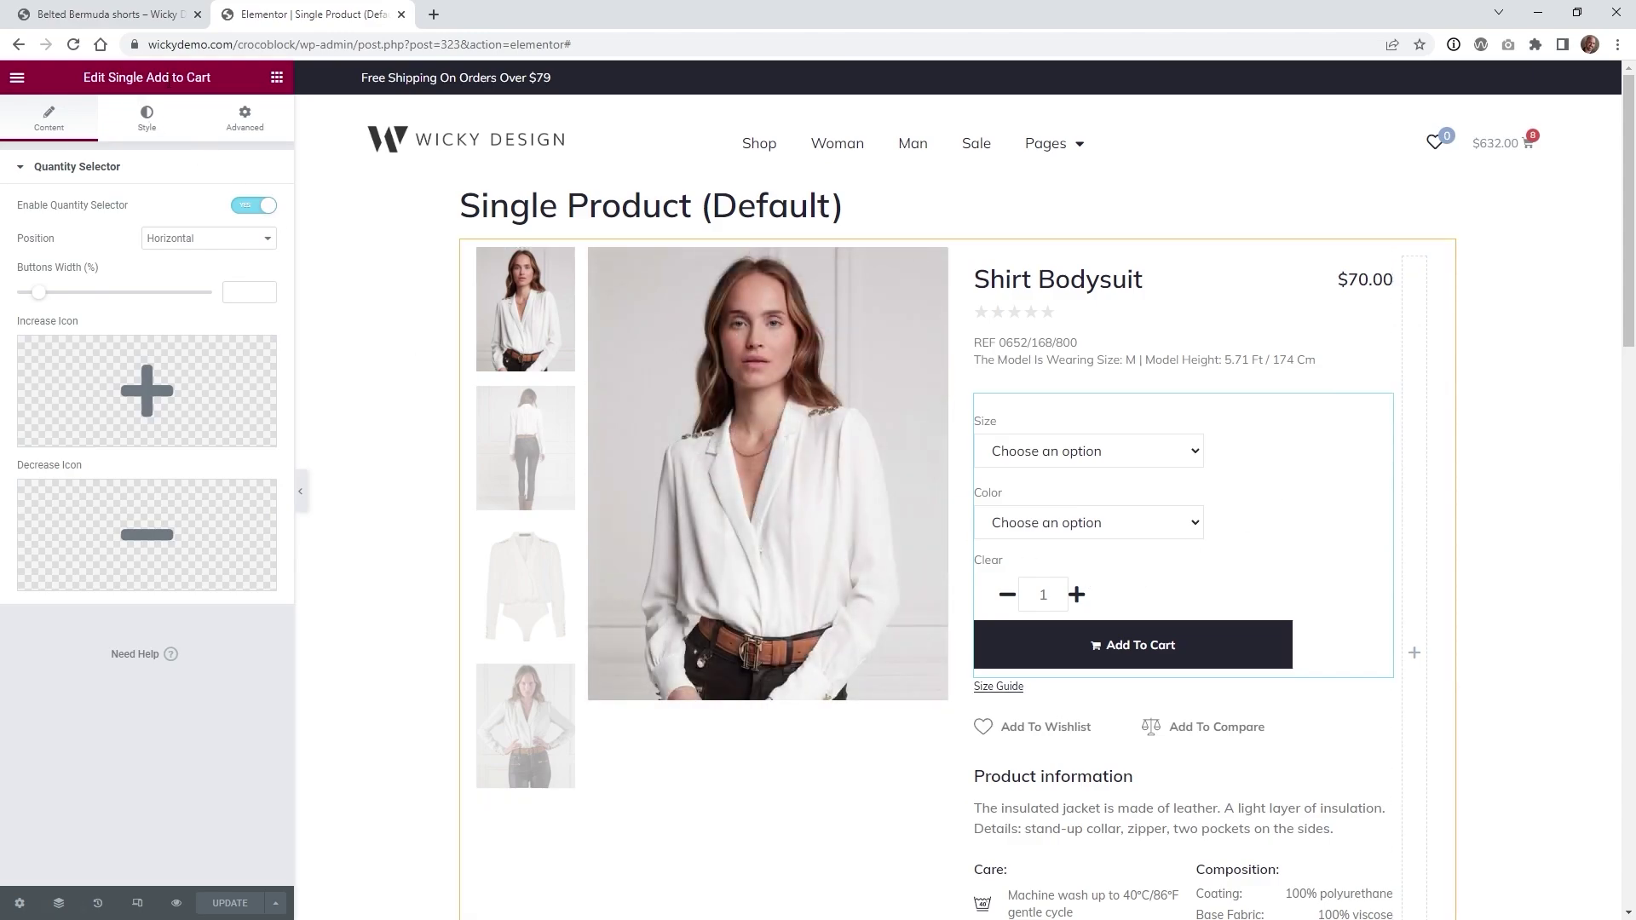
click(277, 77)
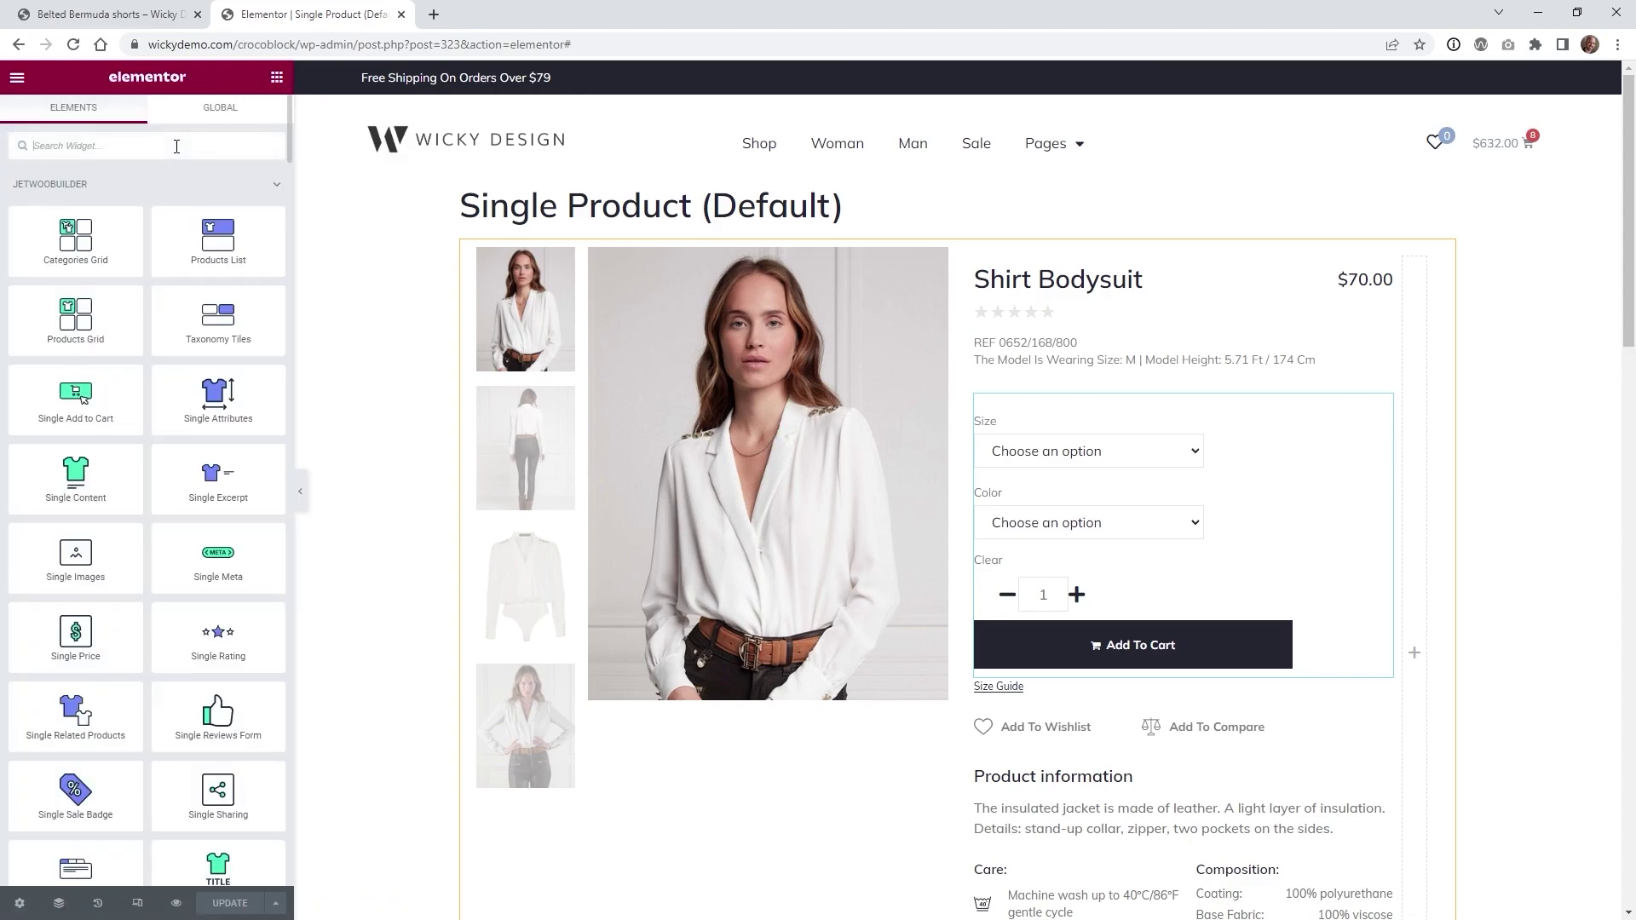
text(add to)
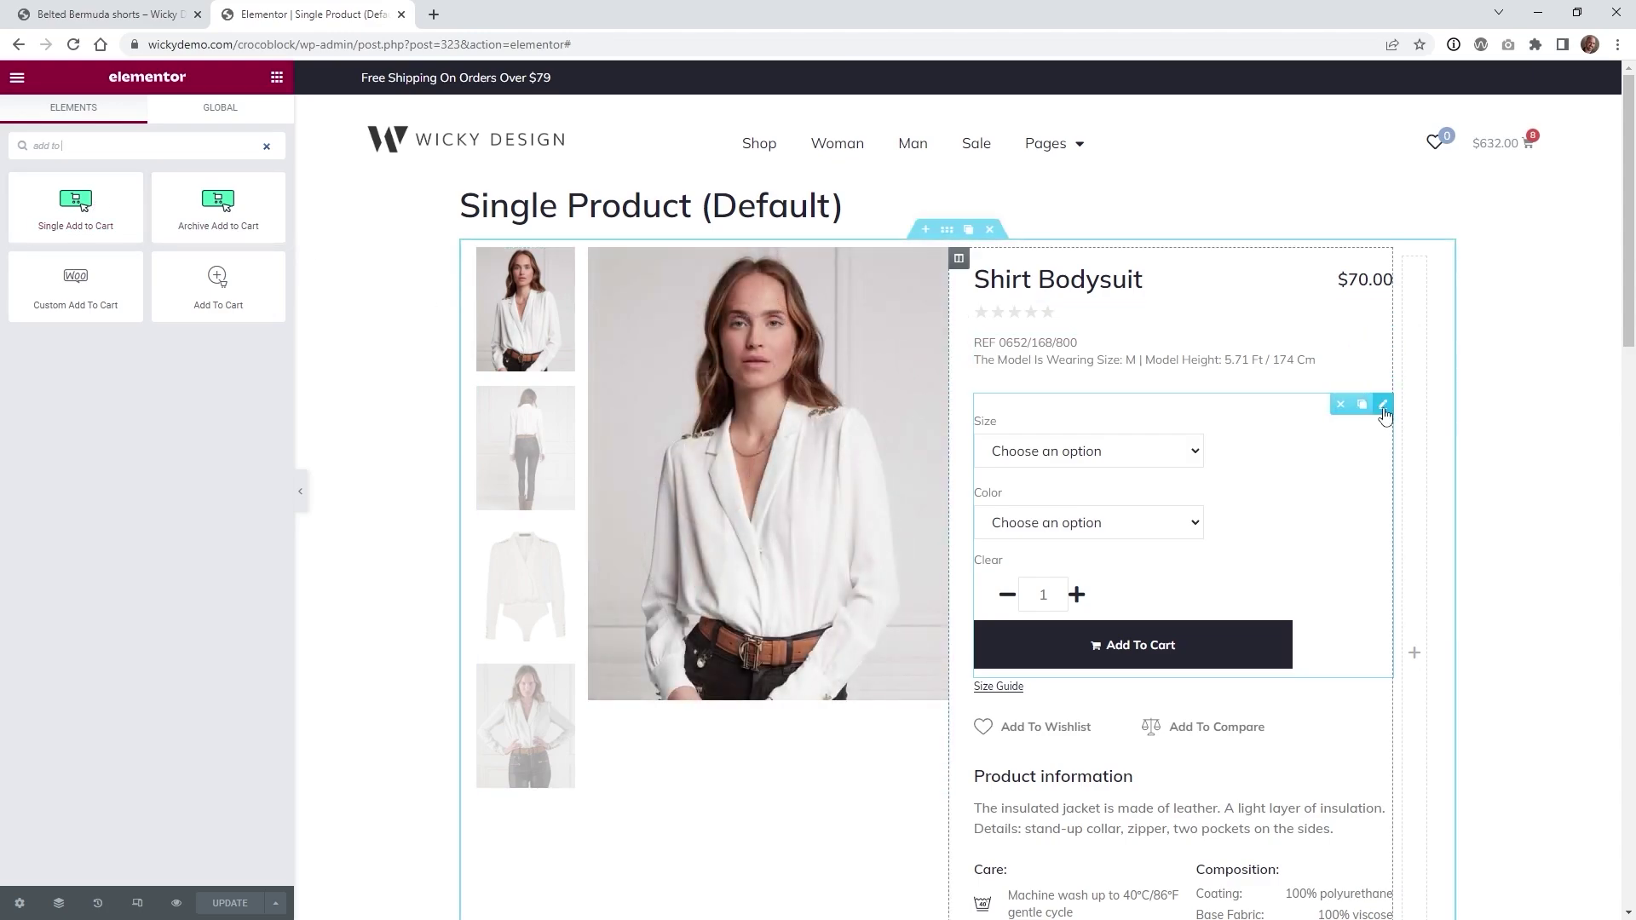
click(1381, 408)
click(83, 170)
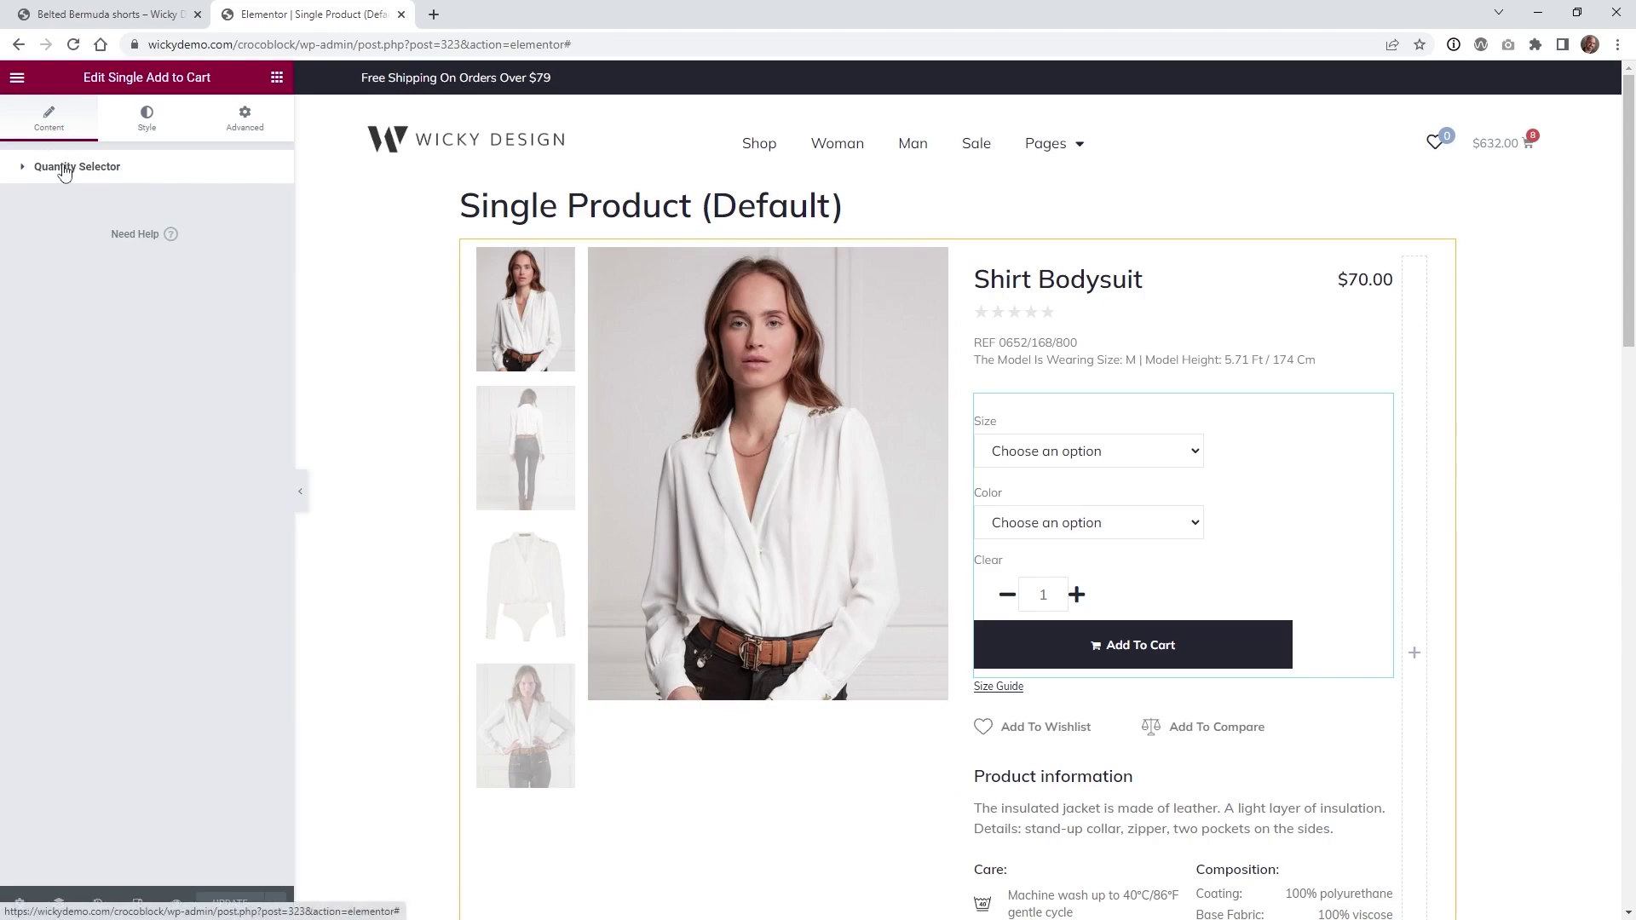
click(64, 166)
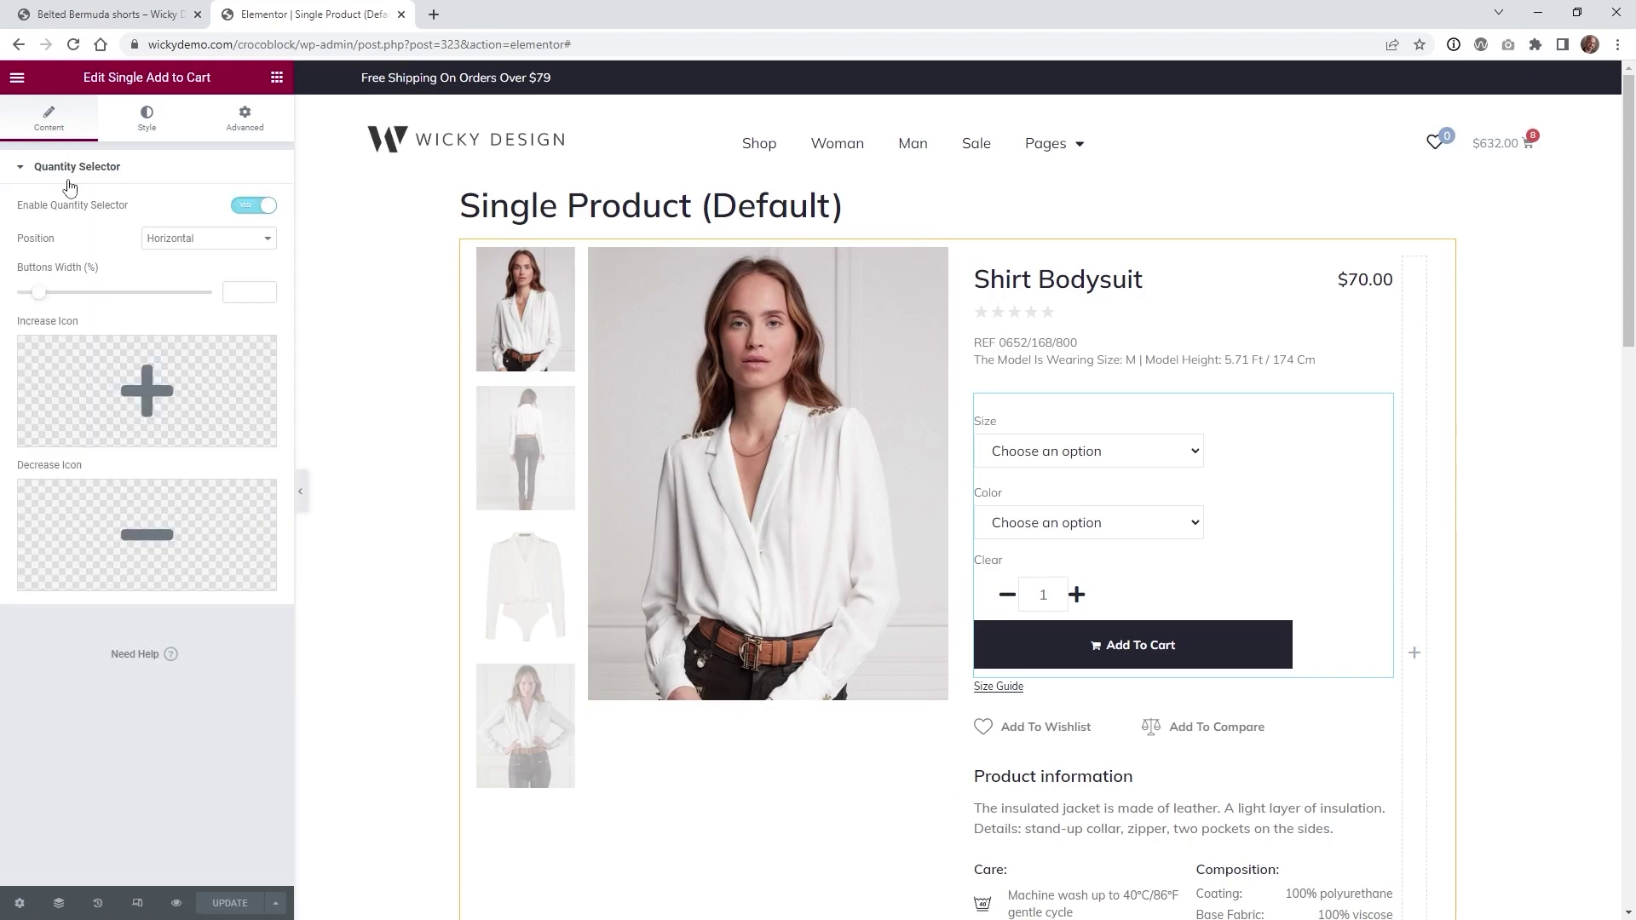
drag(40, 296, 49, 298)
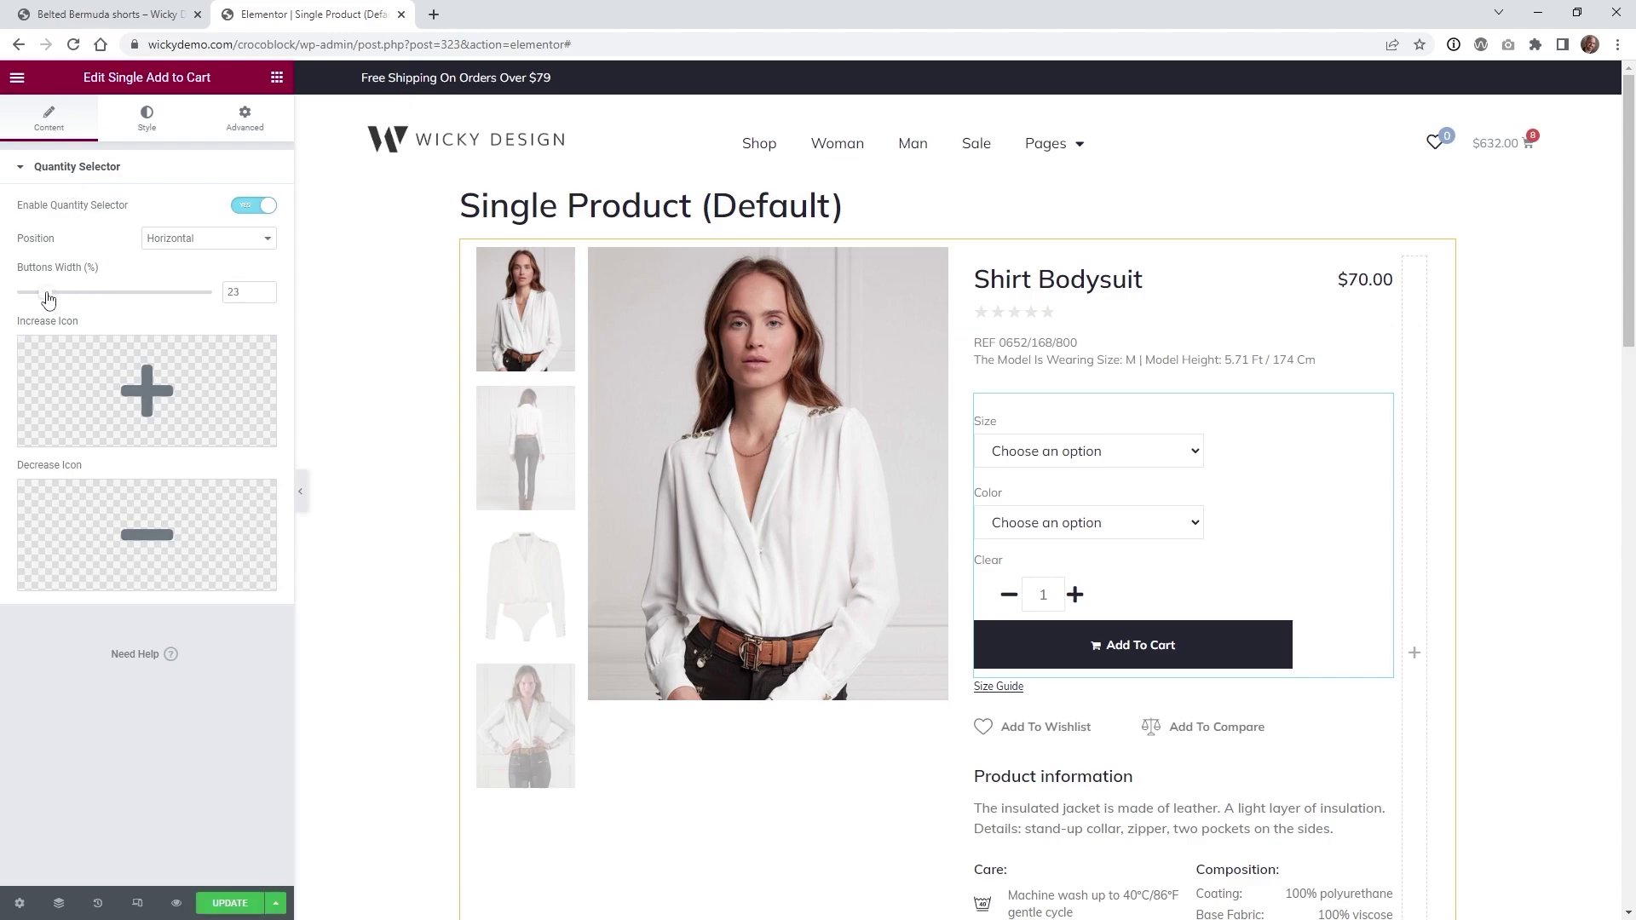
- Style the quantity selector with icon size 14 and the Primary global colour on hover
click(137, 128)
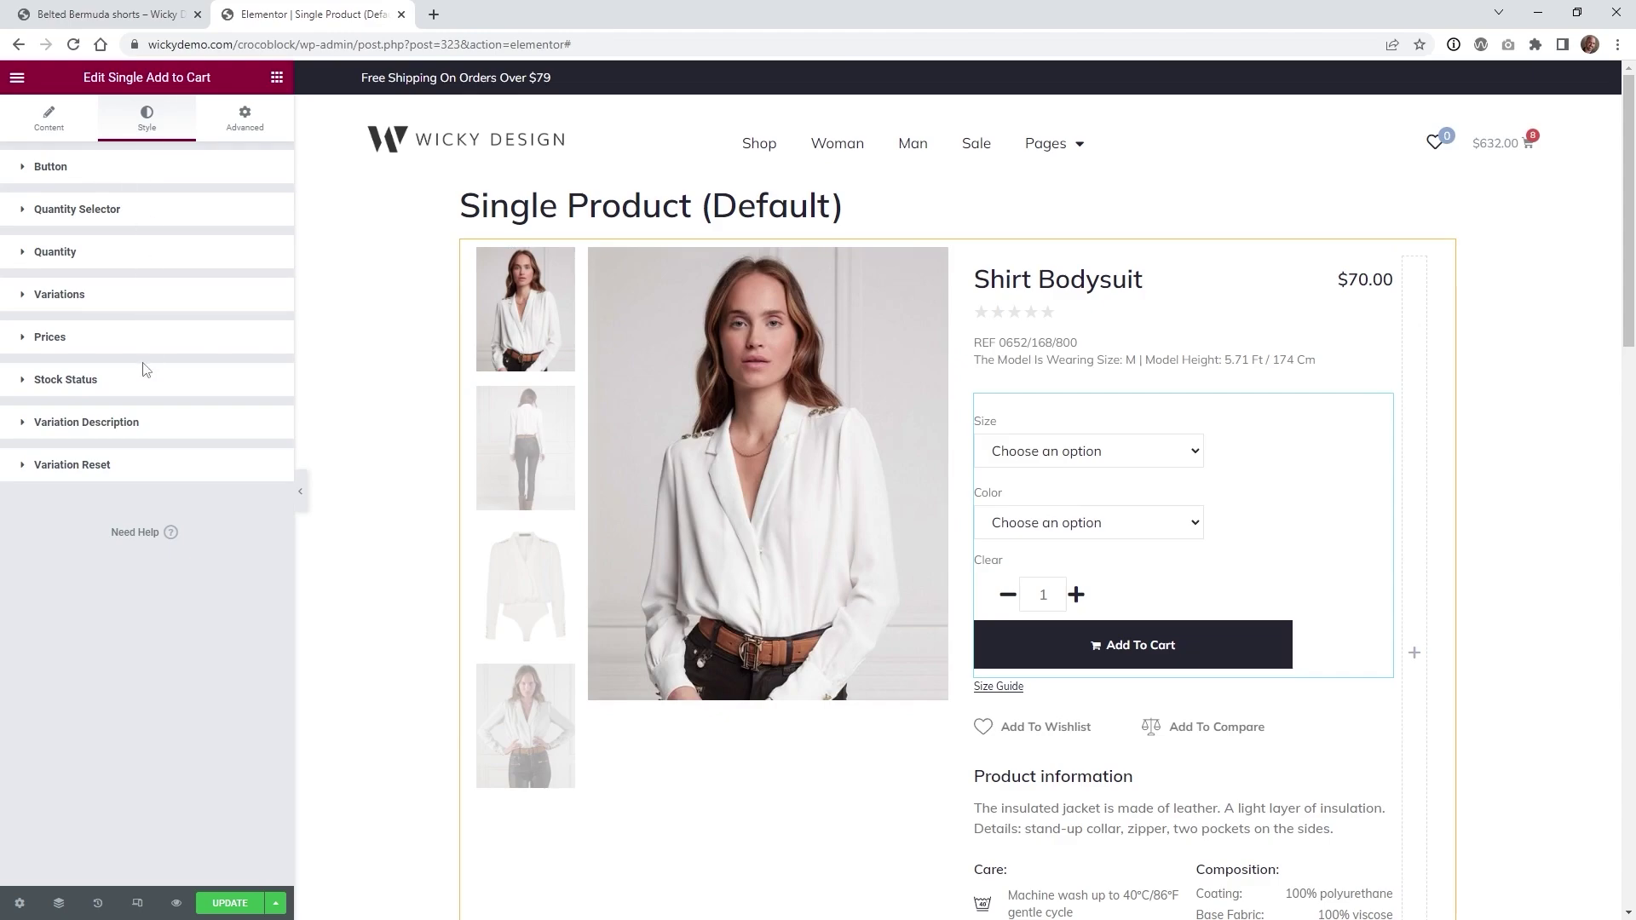
click(83, 213)
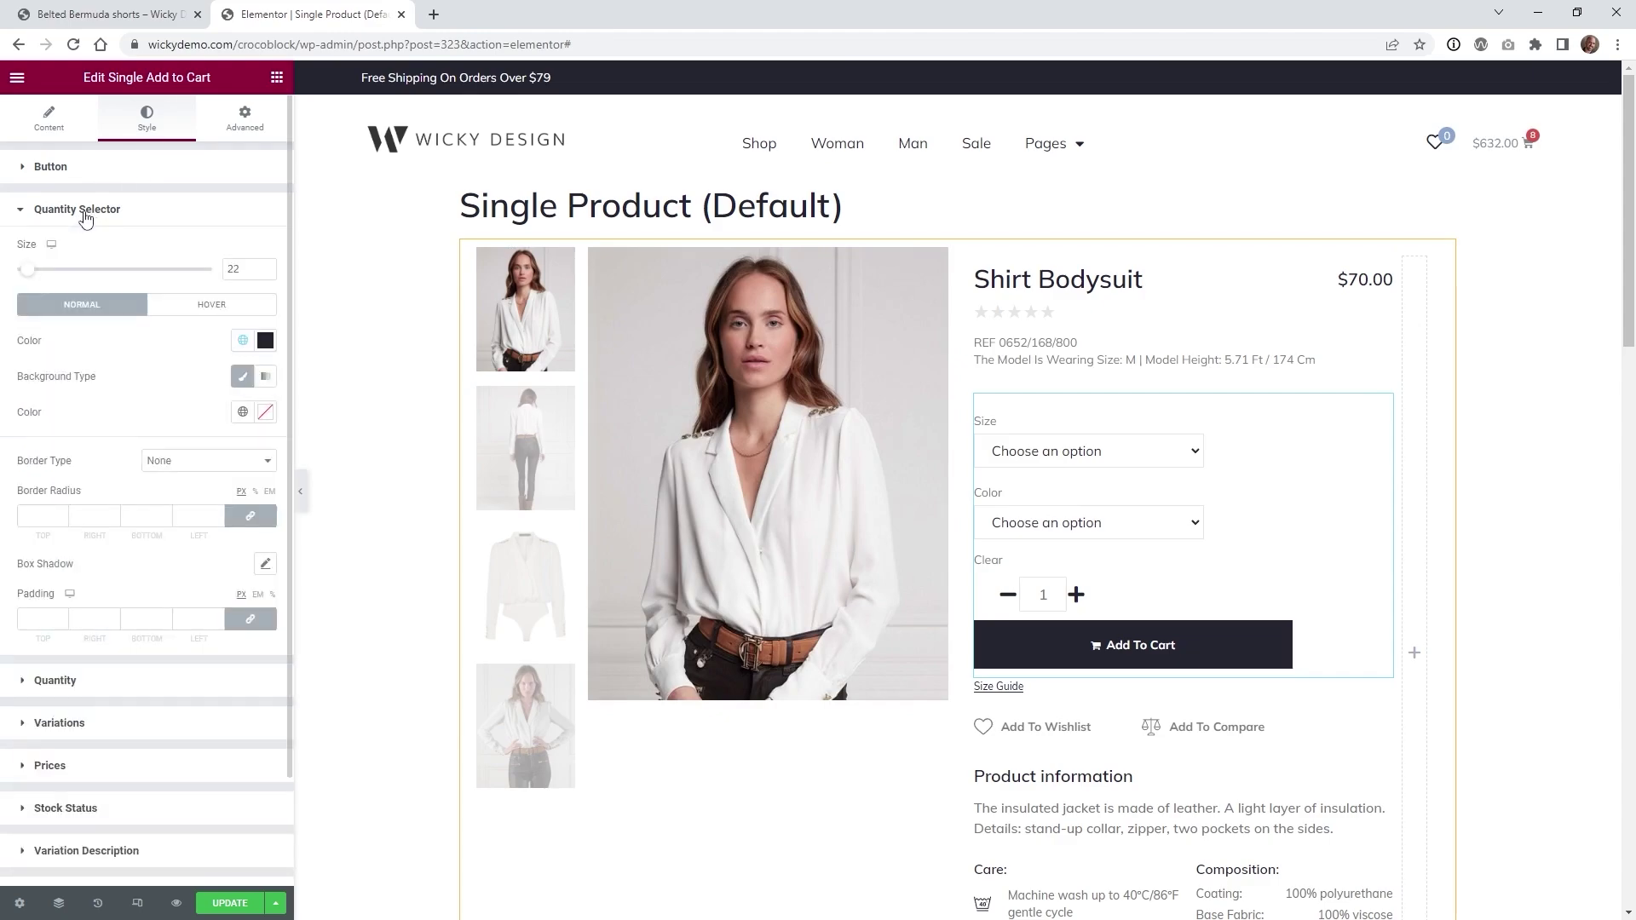
drag(30, 271, 26, 271)
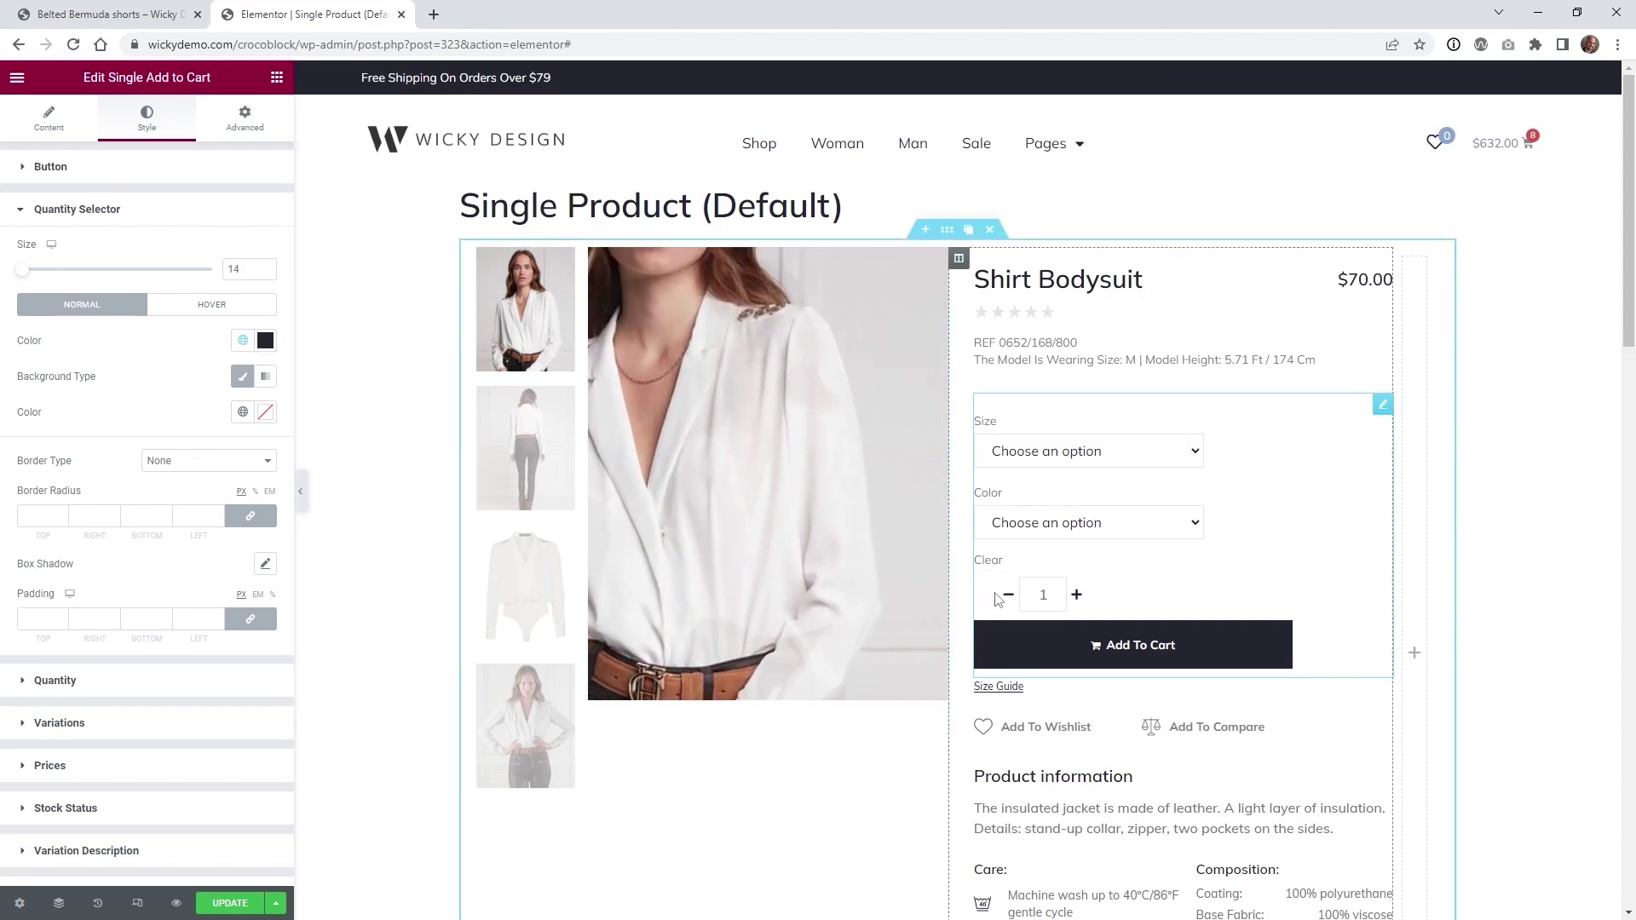
click(211, 304)
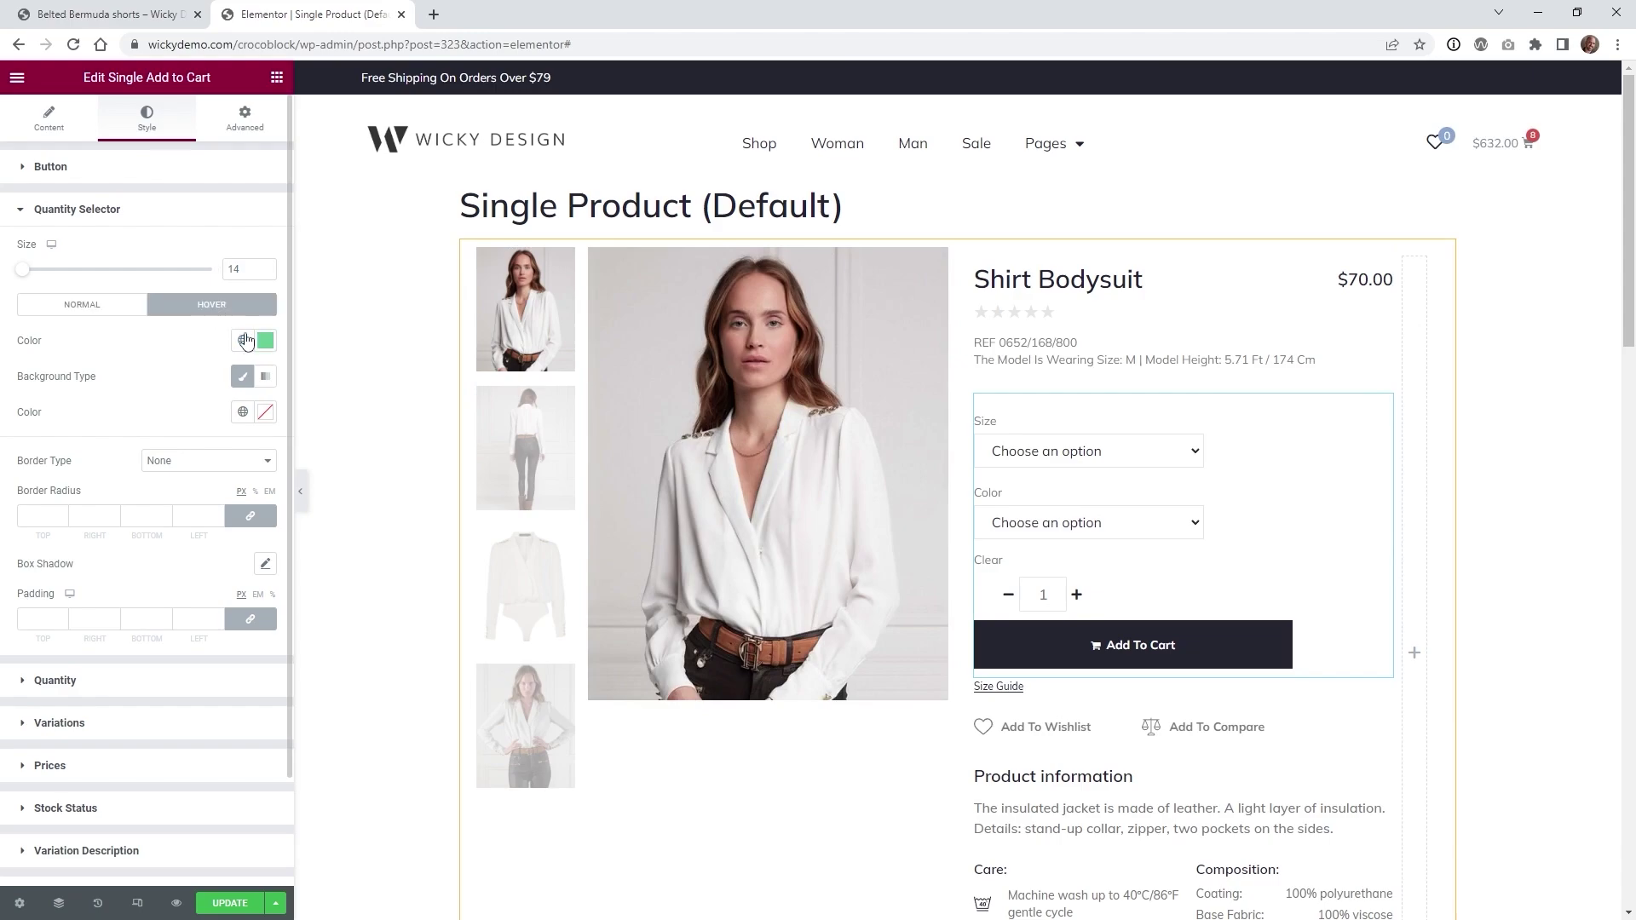
click(243, 339)
click(78, 420)
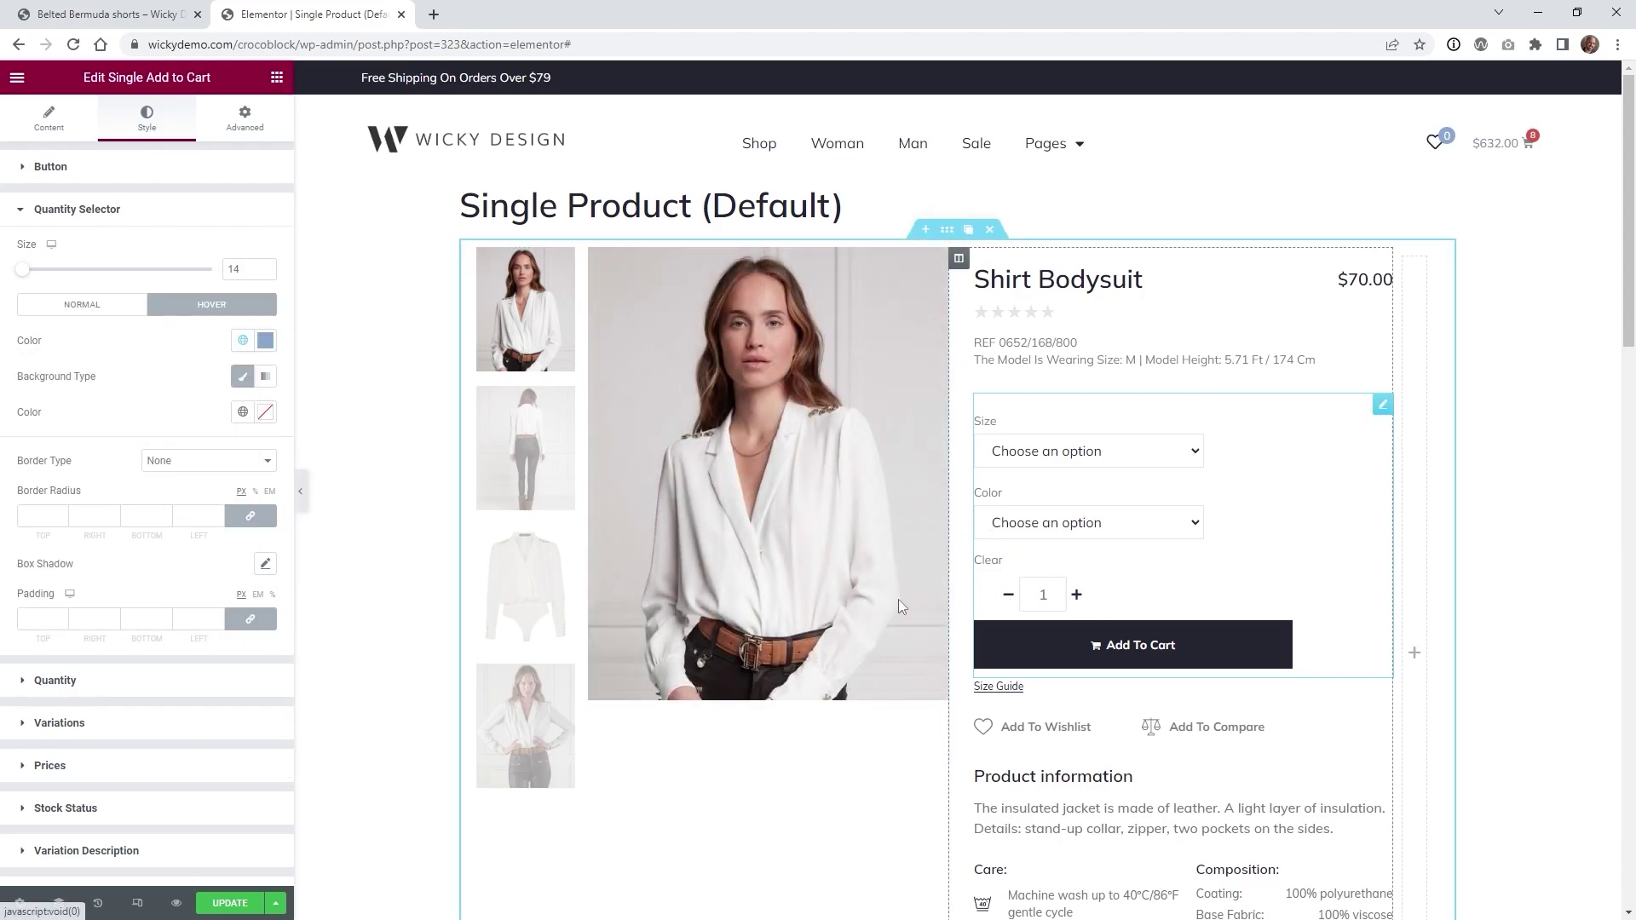
click(94, 213)
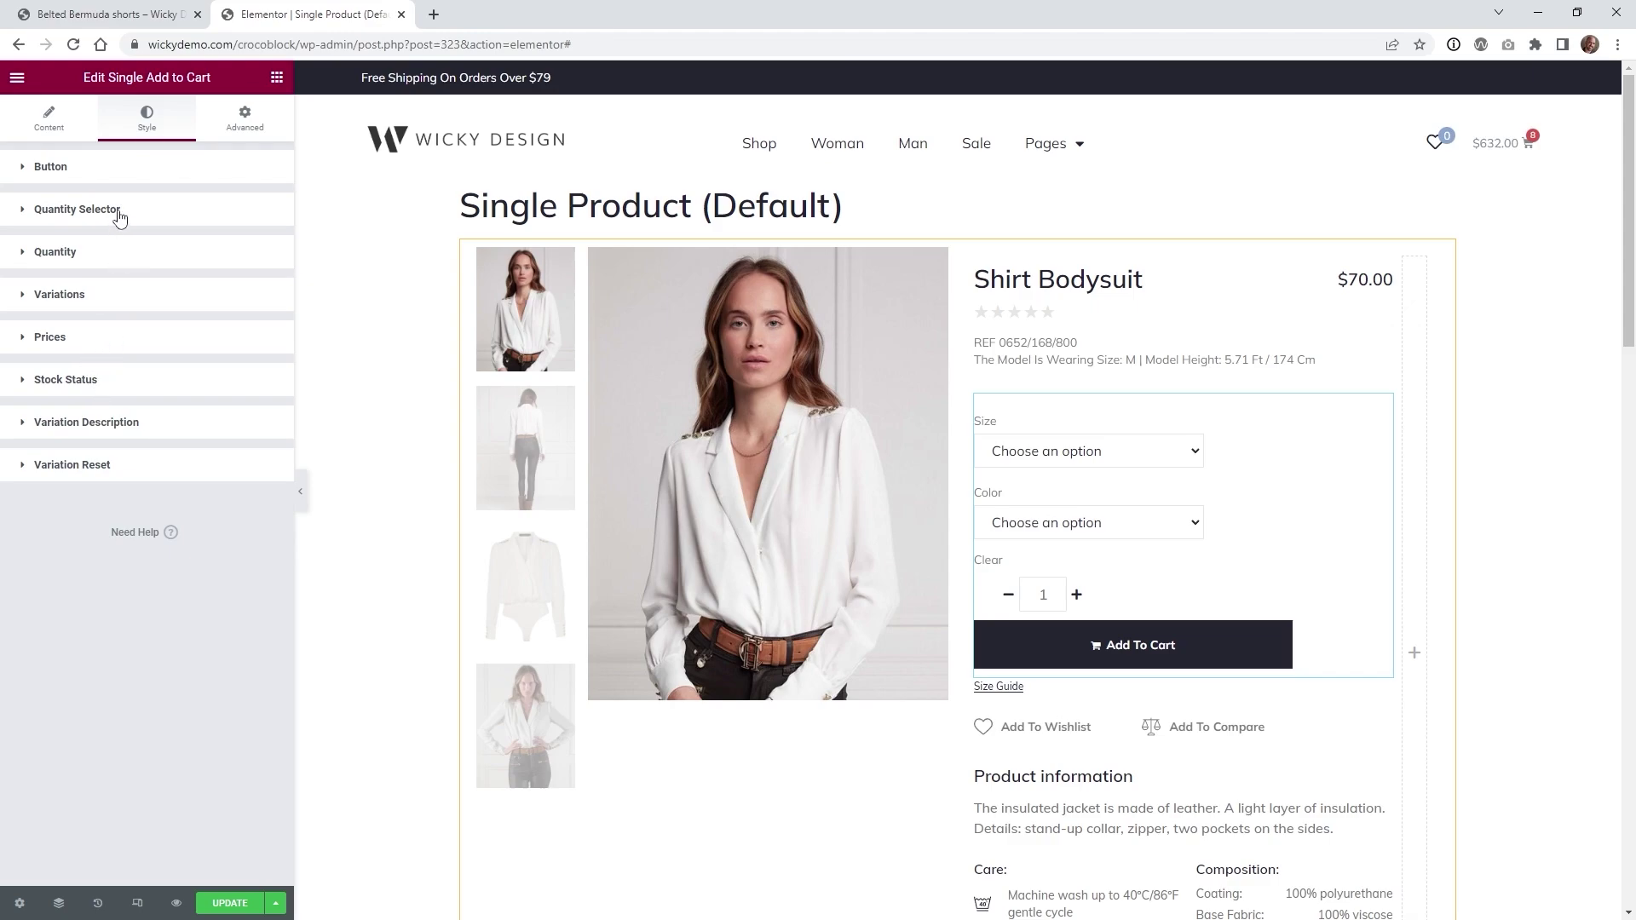
- Narrow the Add To Cart button width from 76 to 55 and update the Single Product template
click(120, 179)
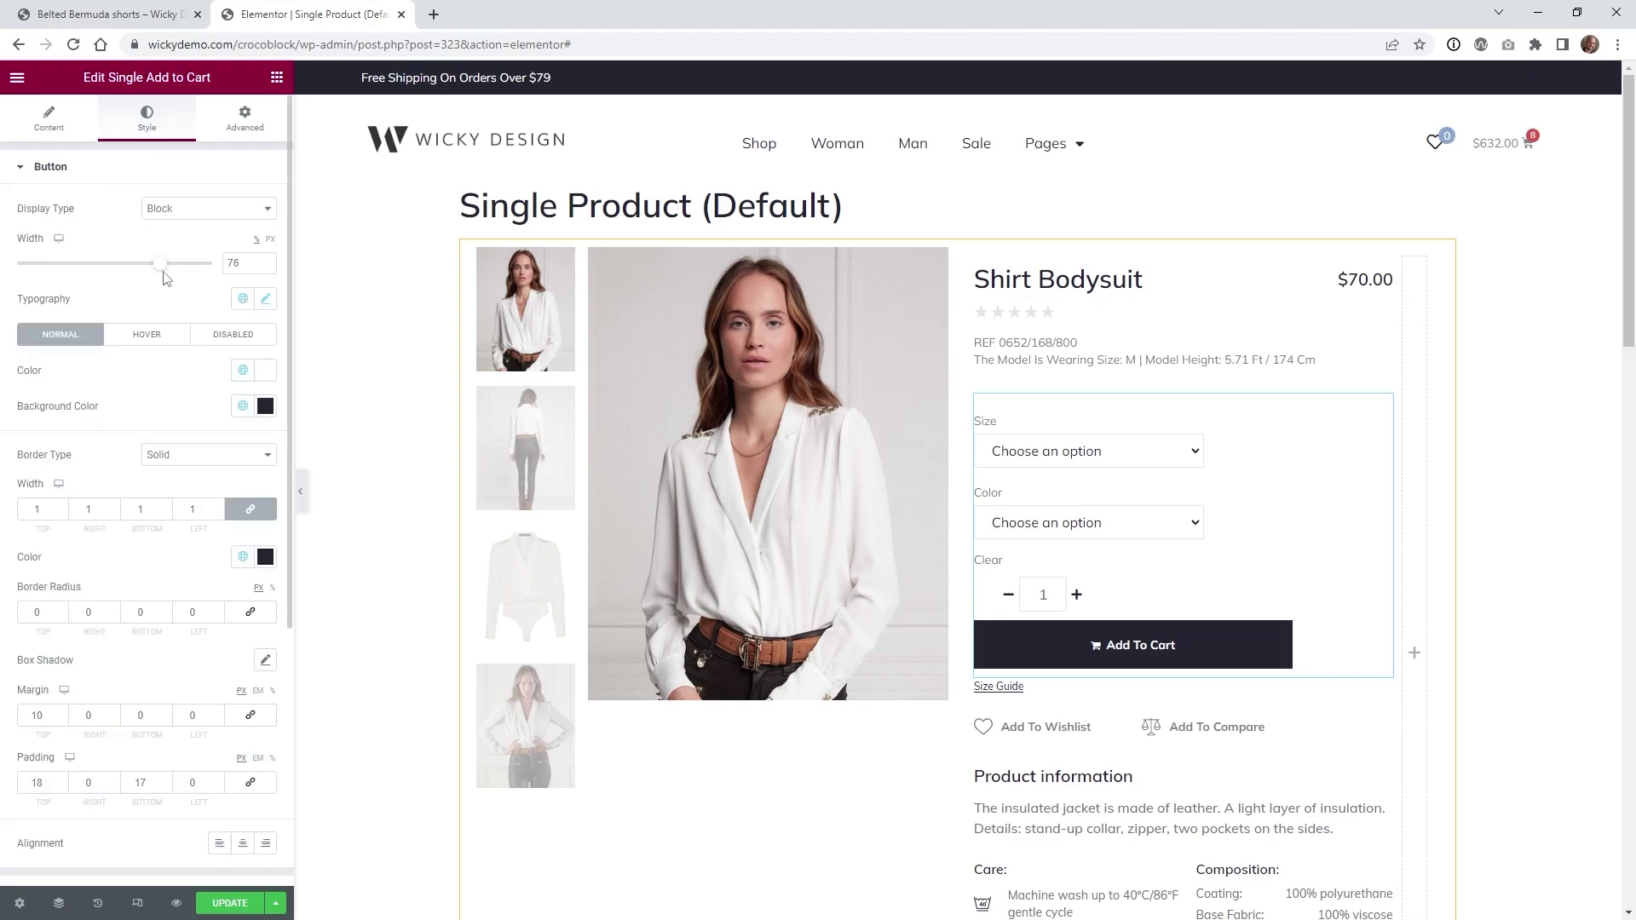
drag(159, 270, 116, 262)
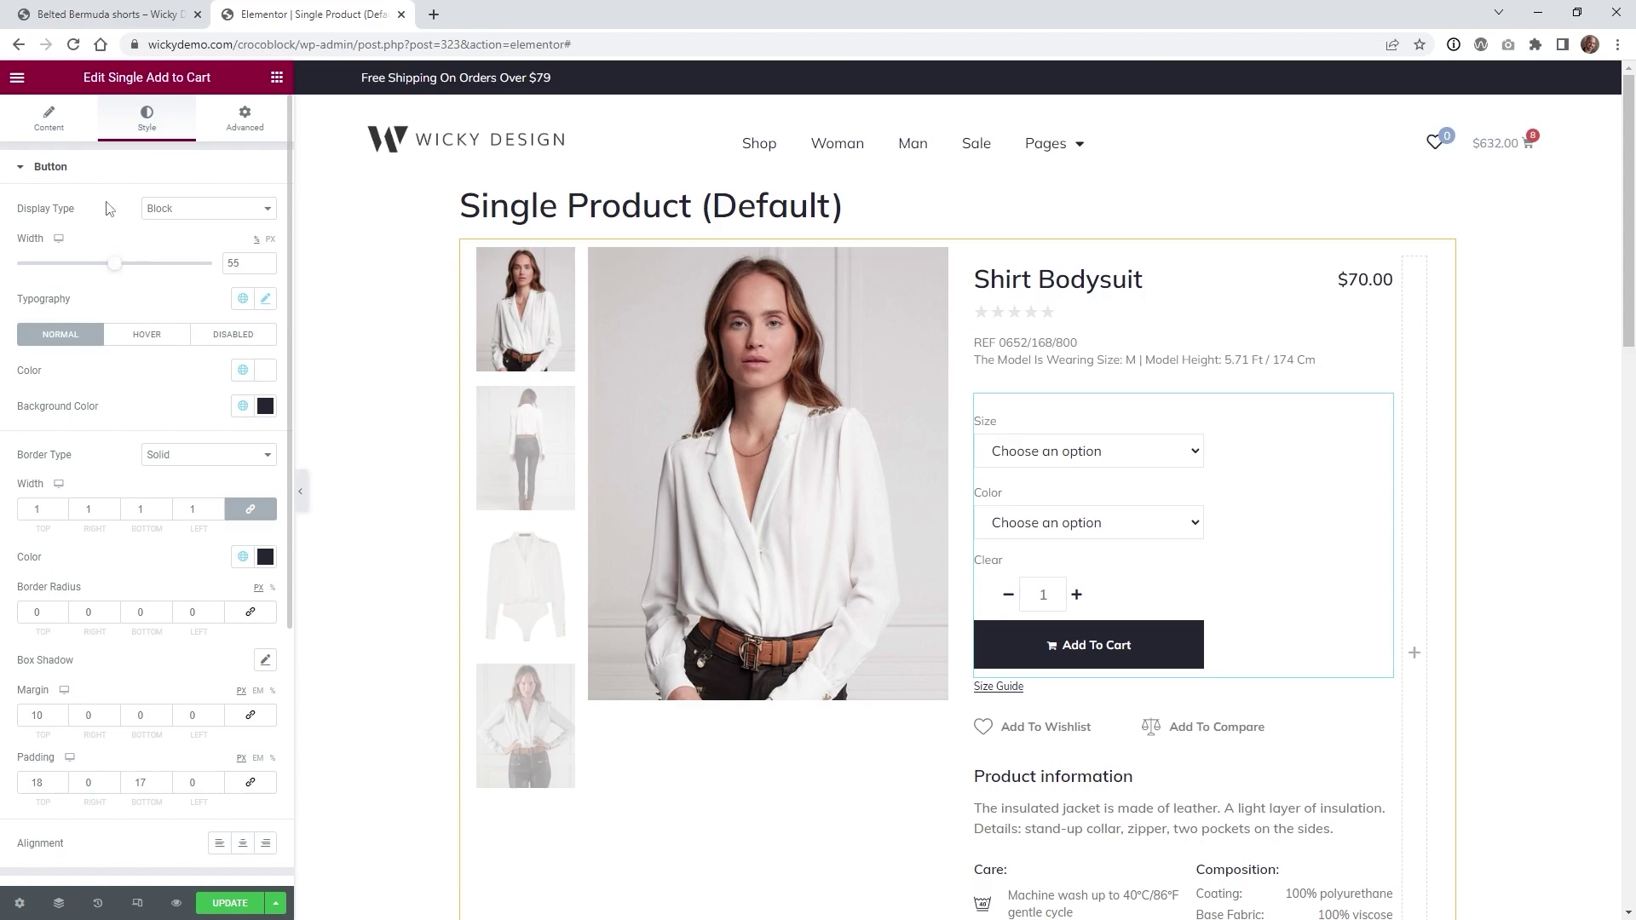
click(115, 172)
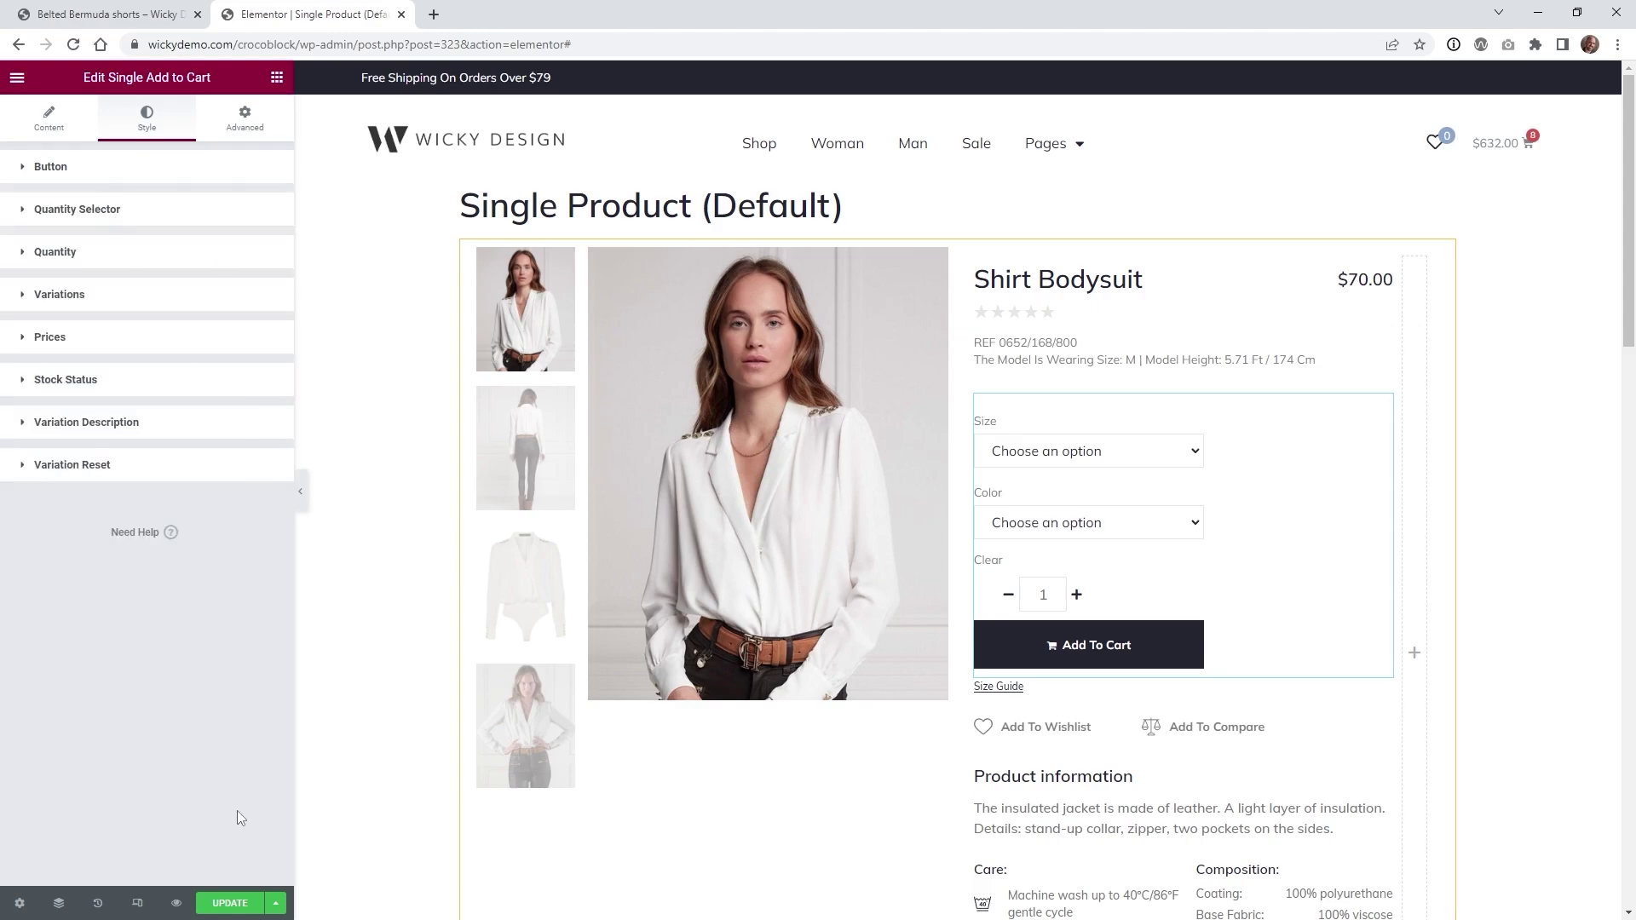
click(227, 904)
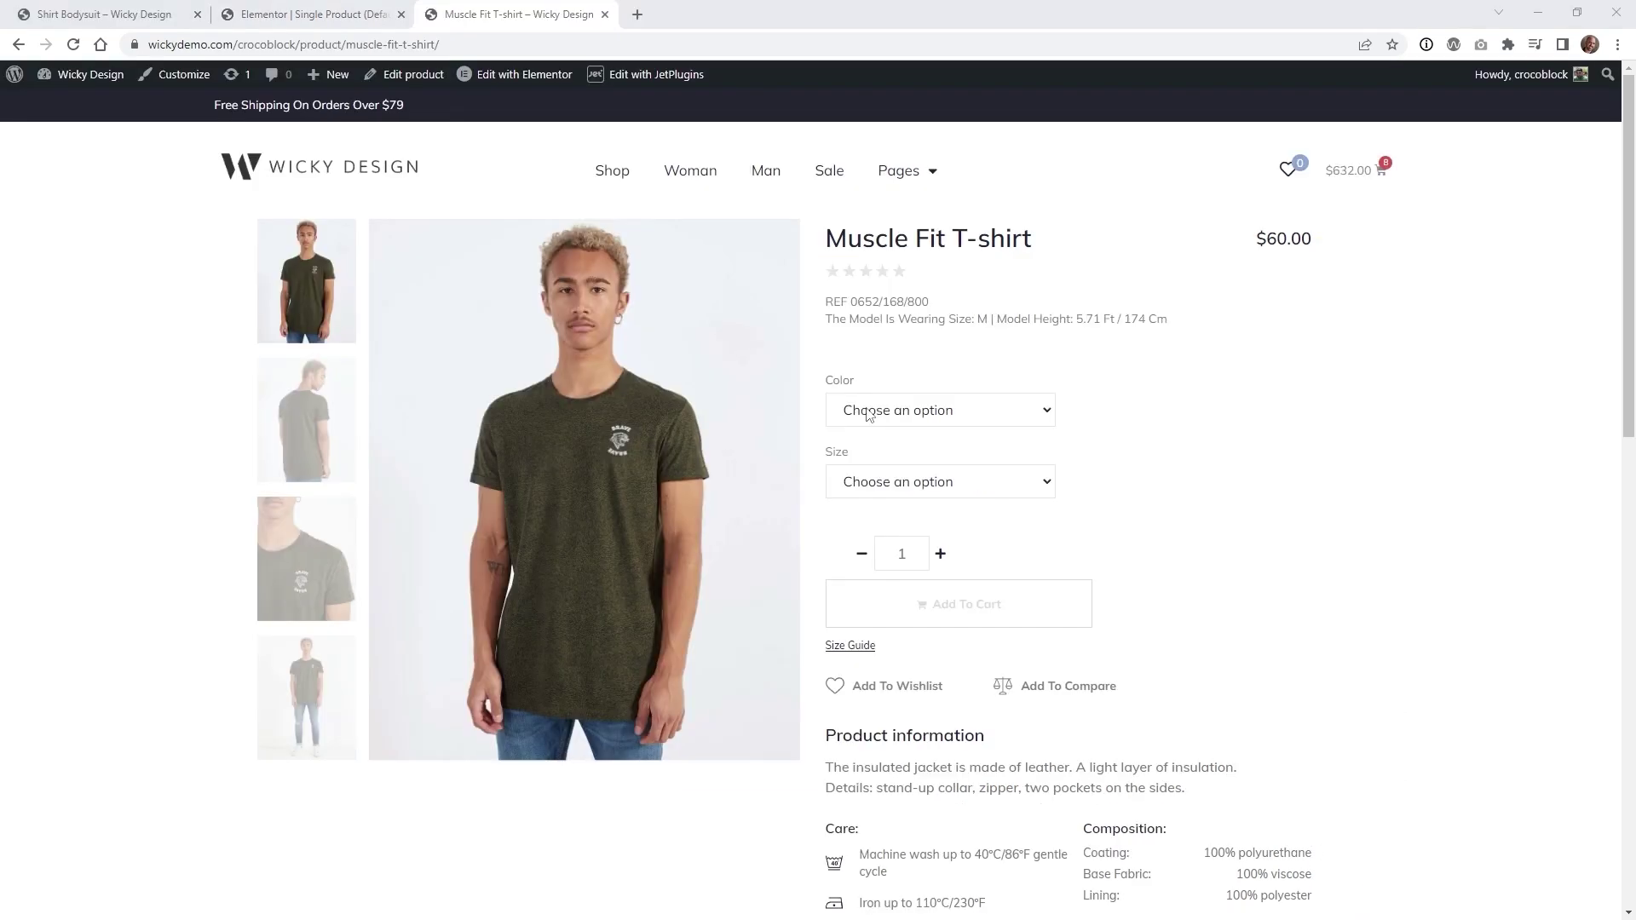
- Choose colour Green, size S and quantity 2 for the Muscle Fit T-shirt
click(919, 413)
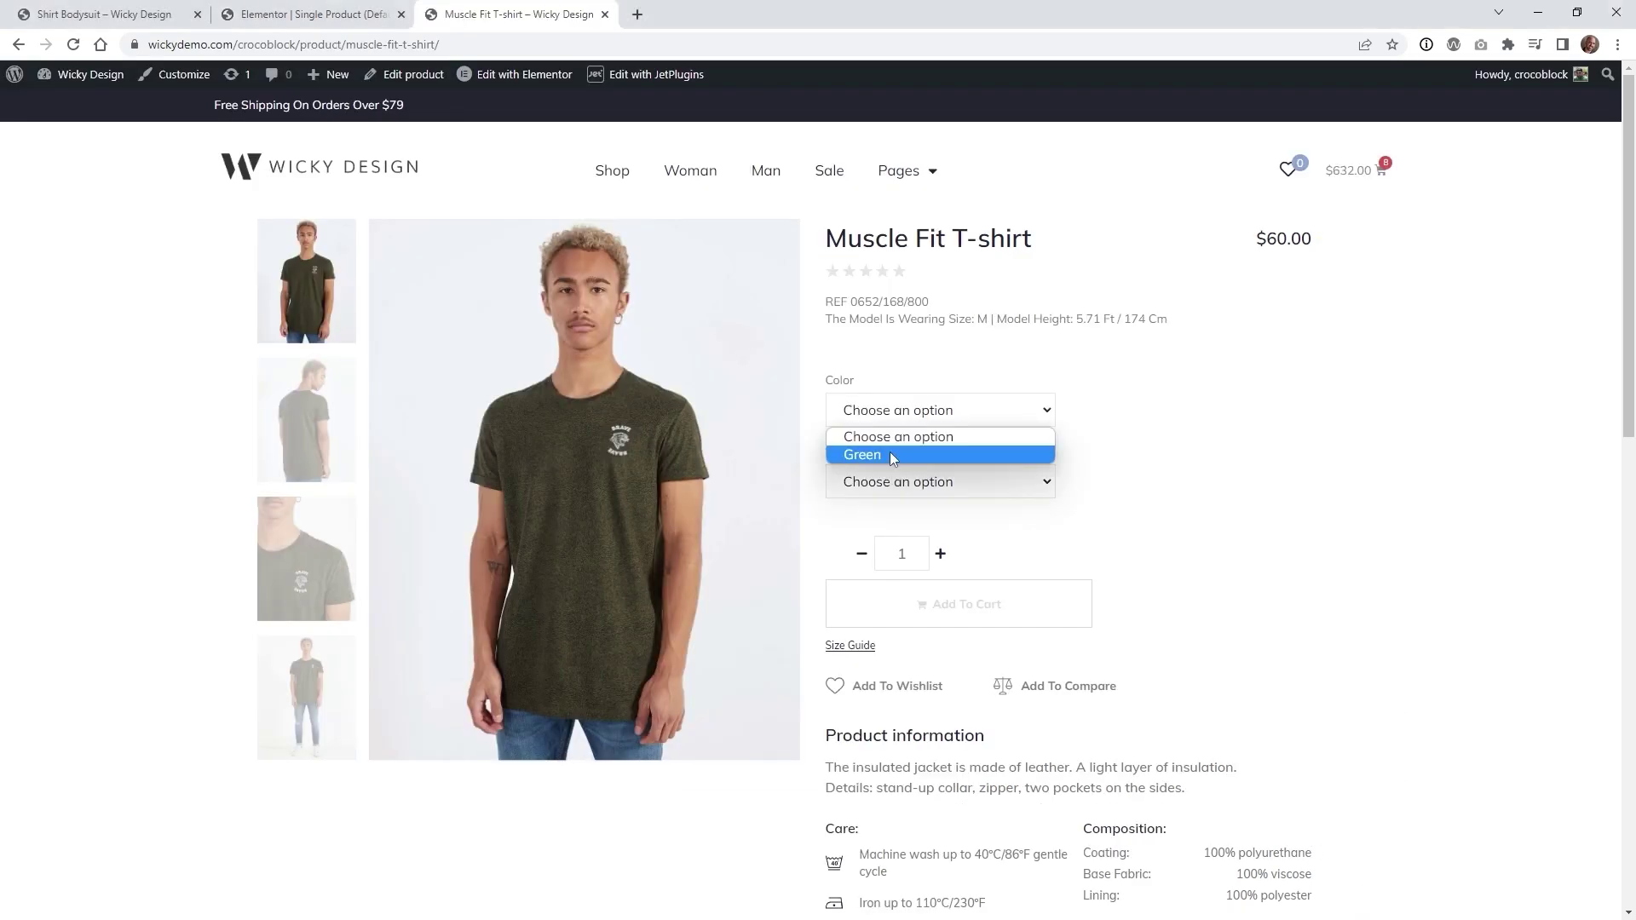
click(923, 450)
click(926, 494)
click(922, 544)
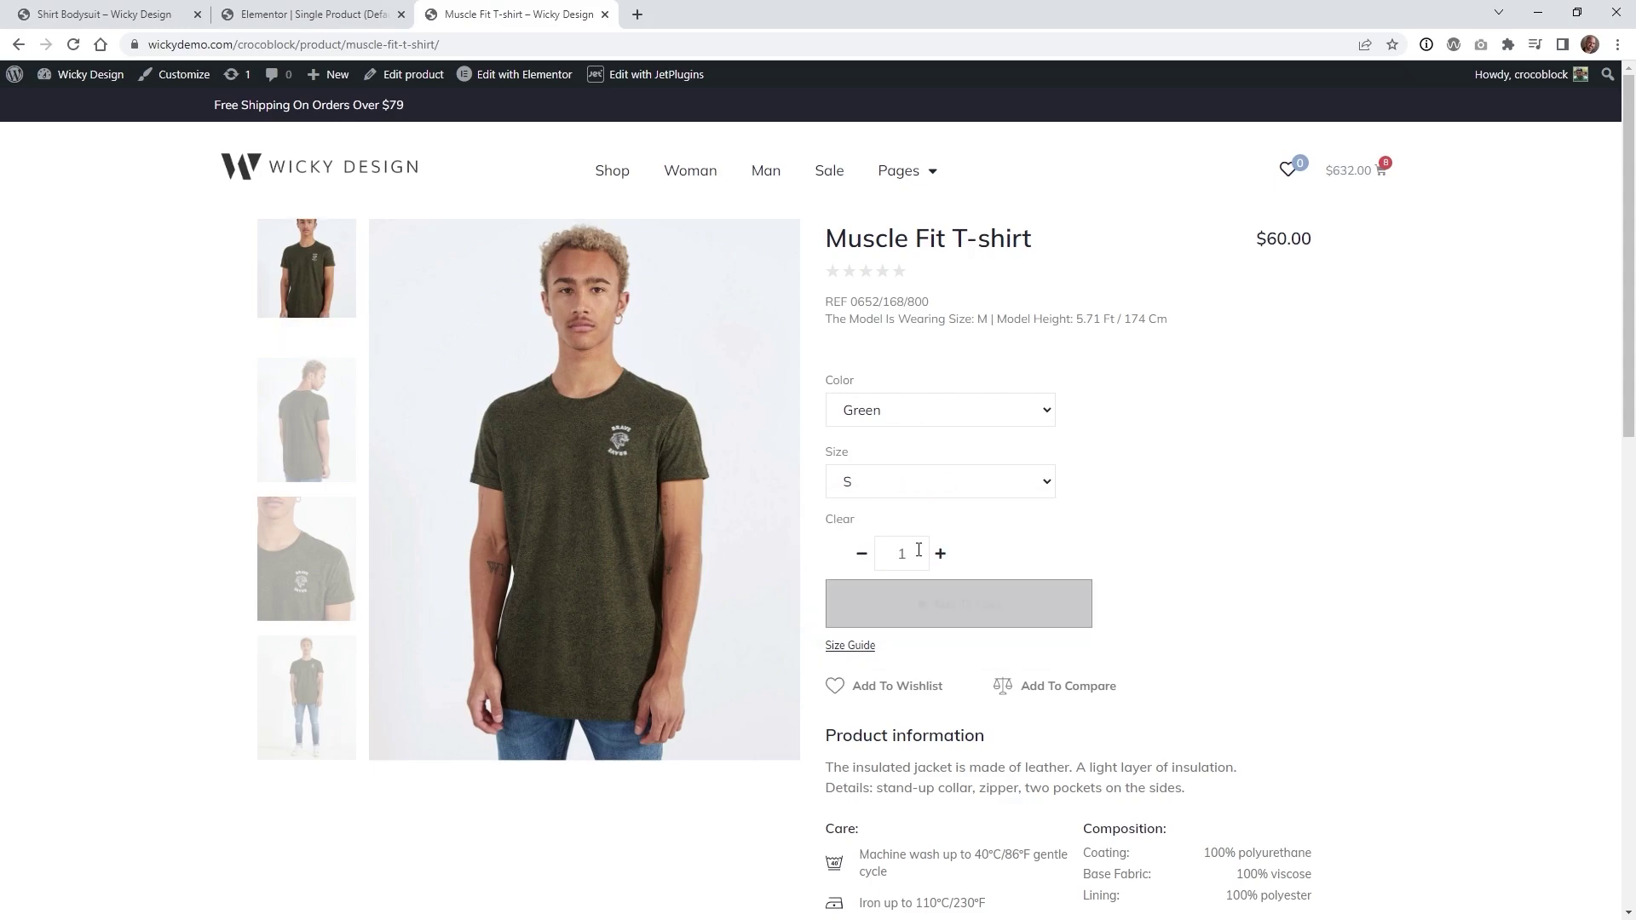
click(942, 557)
click(942, 557)
click(942, 556)
click(942, 556)
click(862, 554)
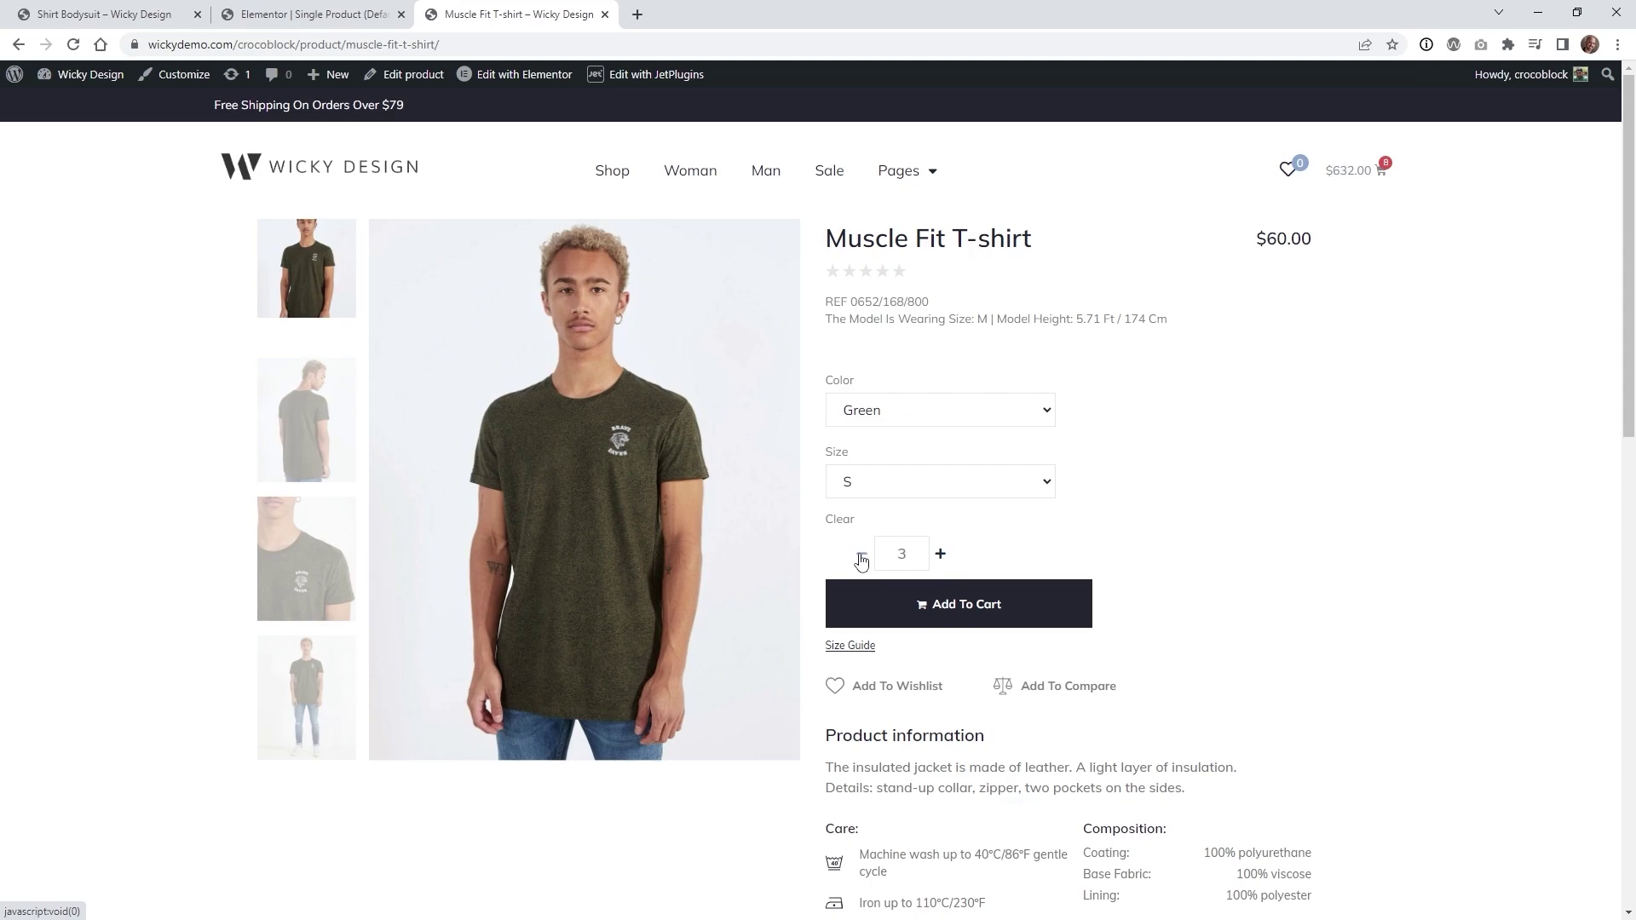
- Add the T-shirts to the cart and go to the full shopping cart page
click(945, 606)
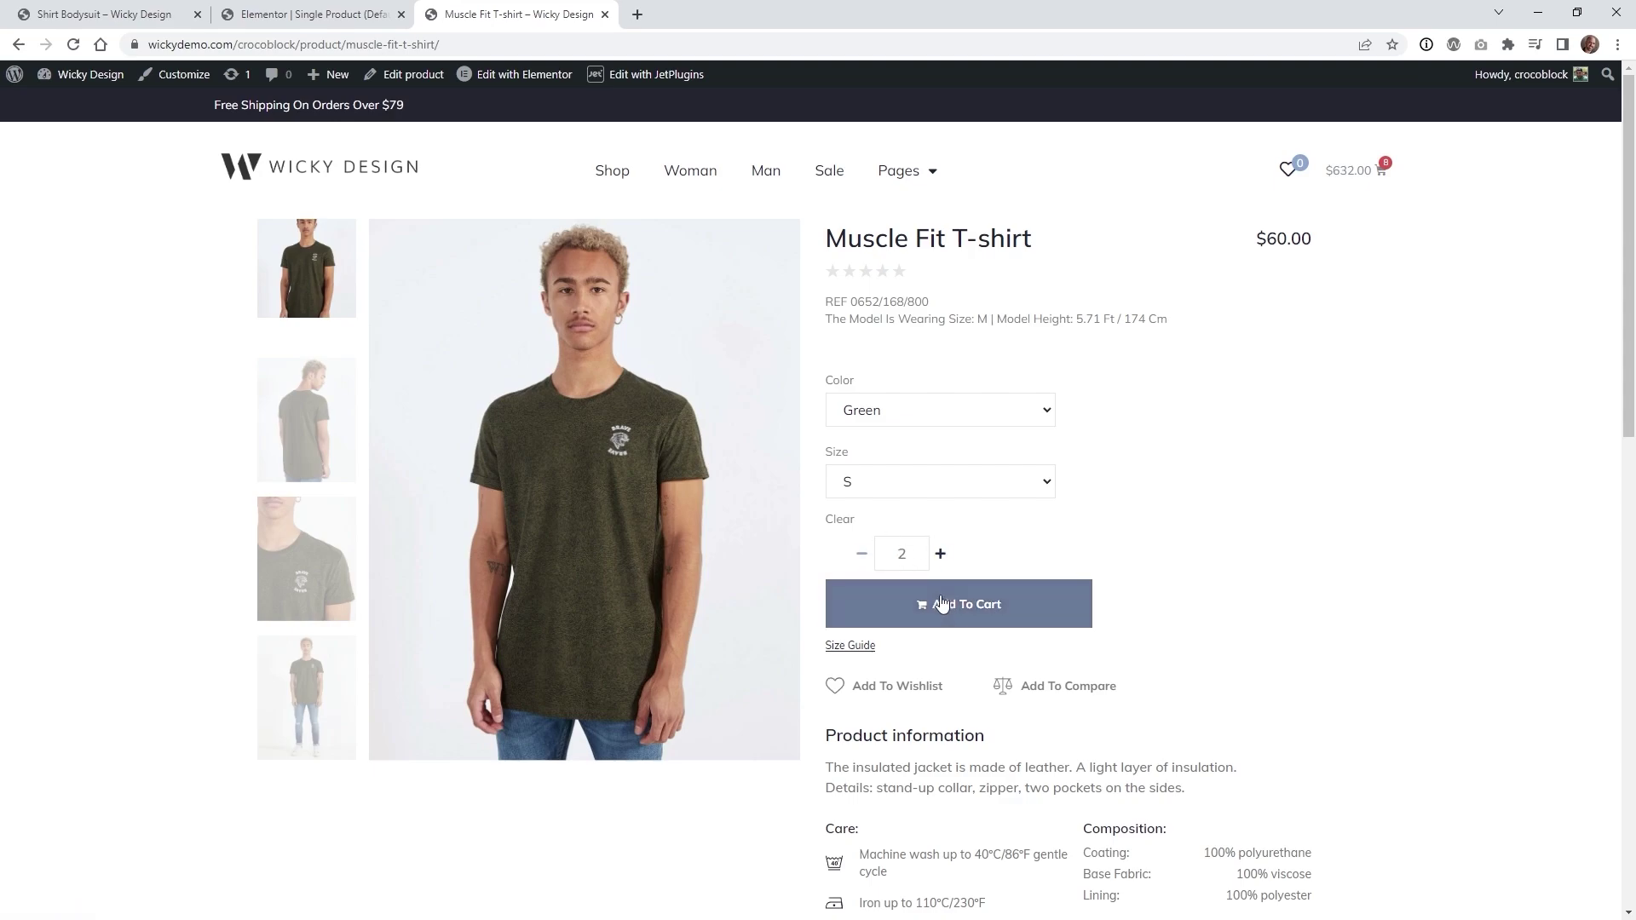
click(1388, 173)
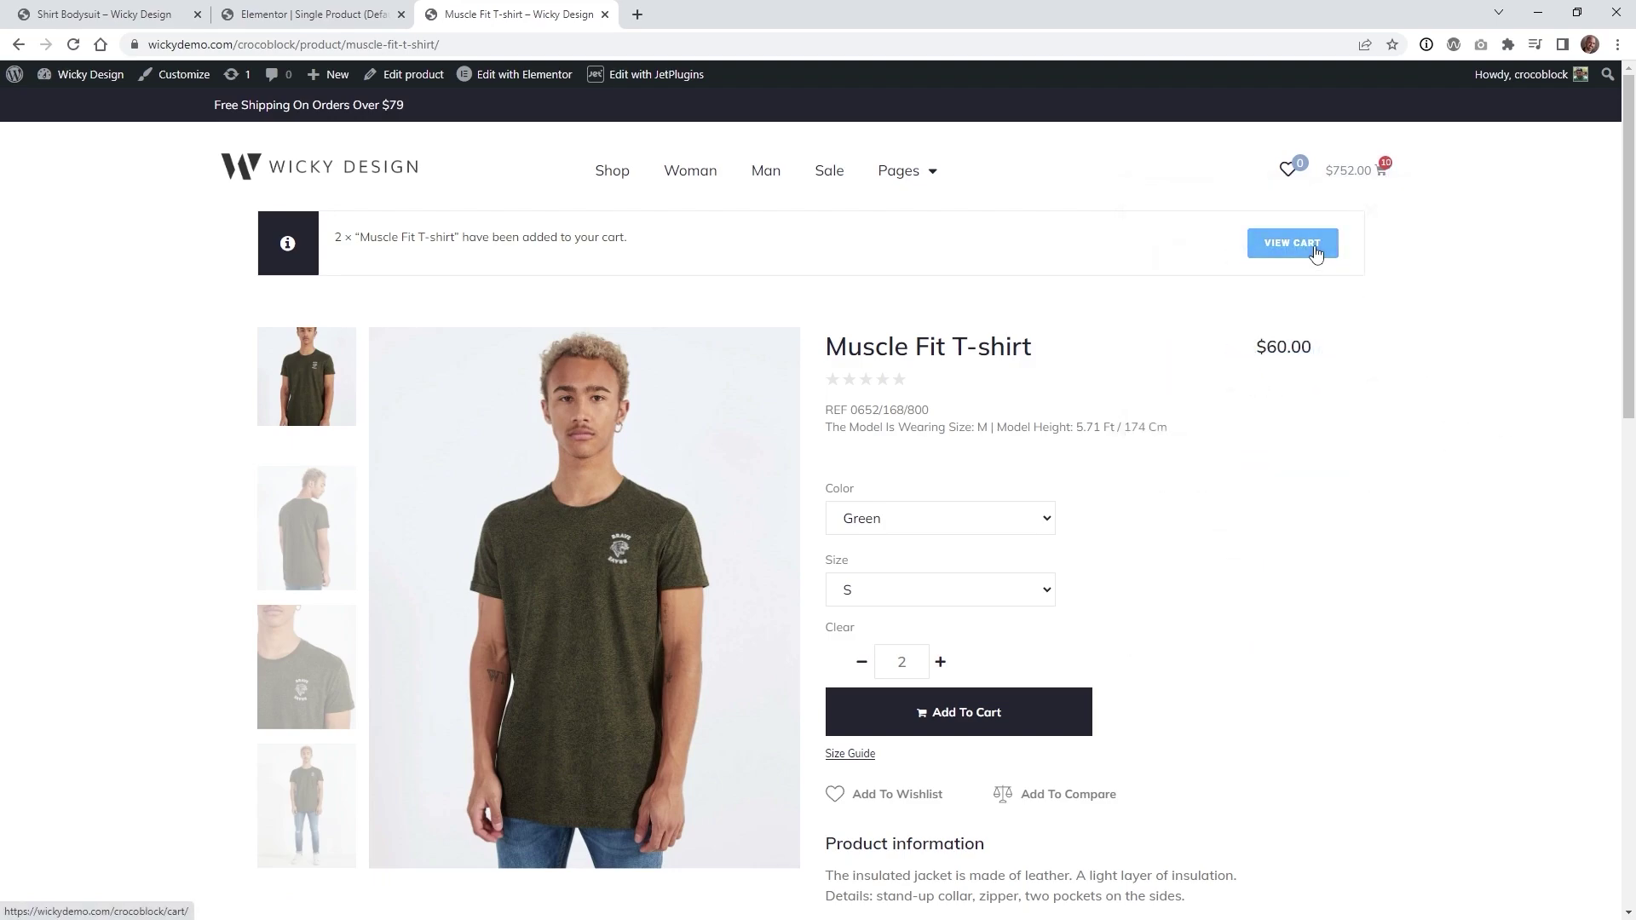
click(1312, 249)
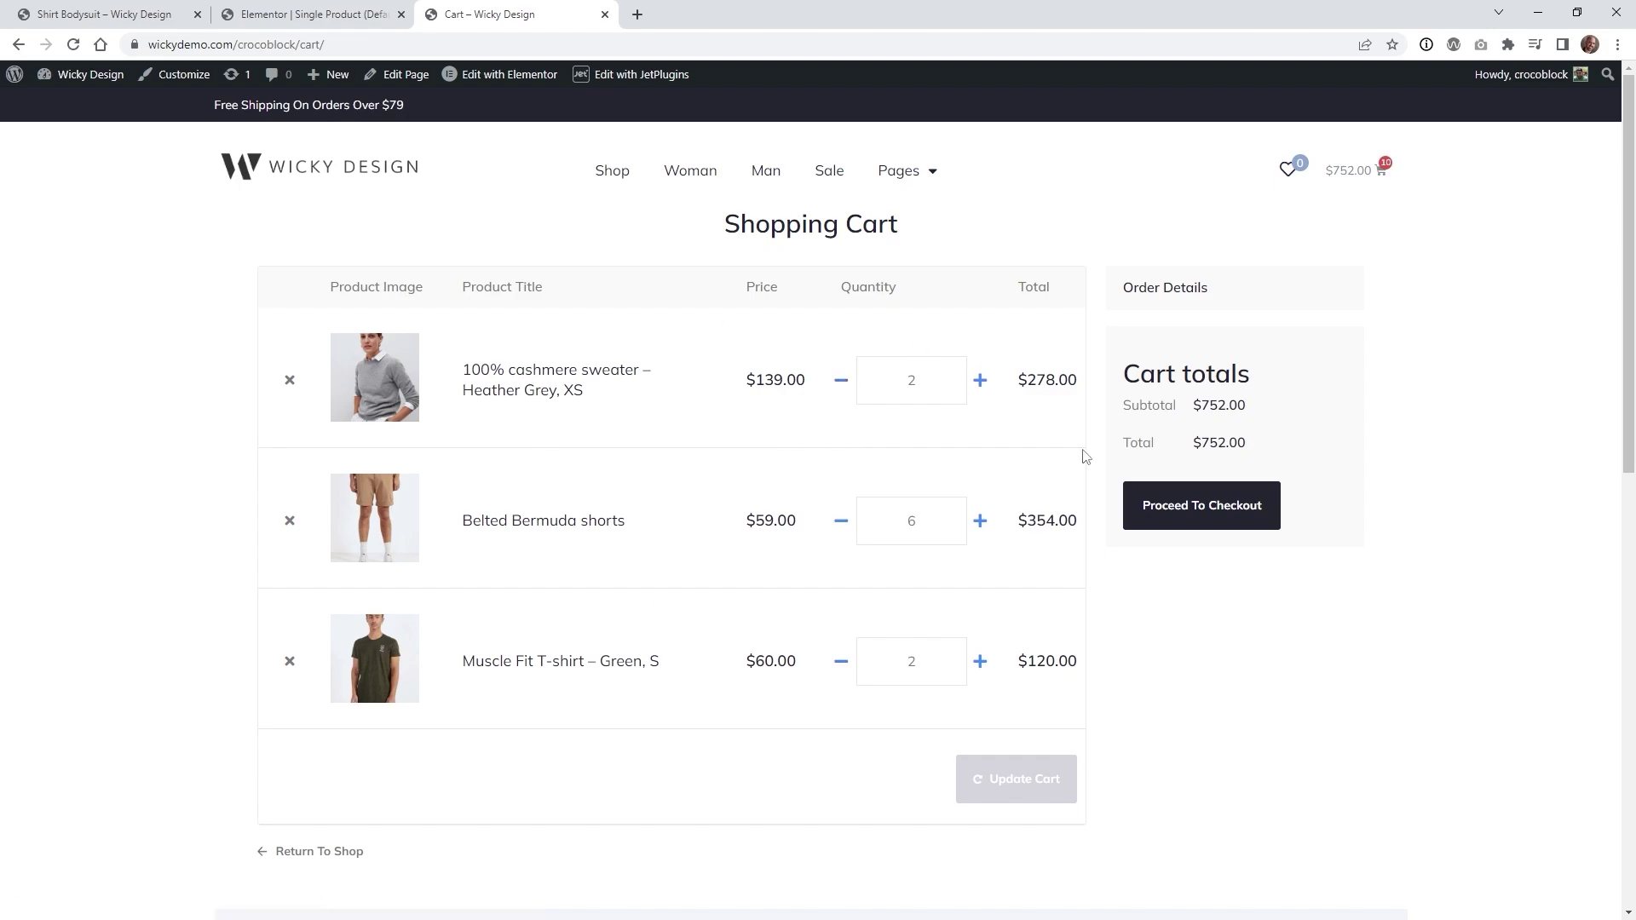
- Reach the Cart (Jet Woo Cart Template) entry under Edit with Elementor in the admin bar
mouse_move(495, 77)
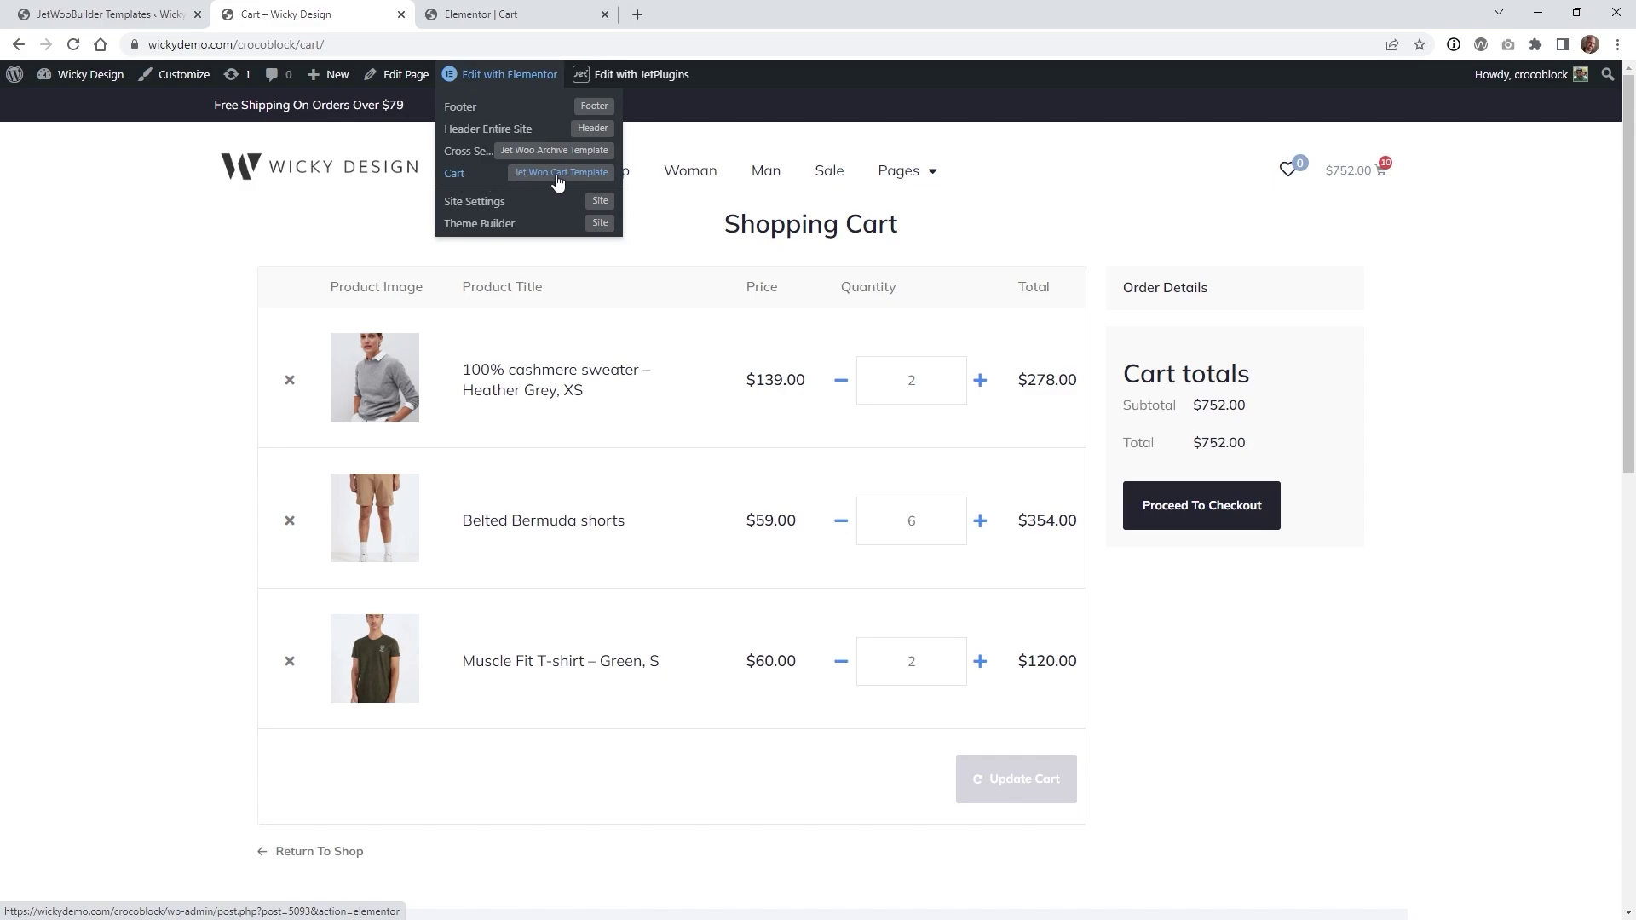
- Verify the Cart Table quantity selector is enabled, horizontal, with 20% button width, then view its styles
click(516, 18)
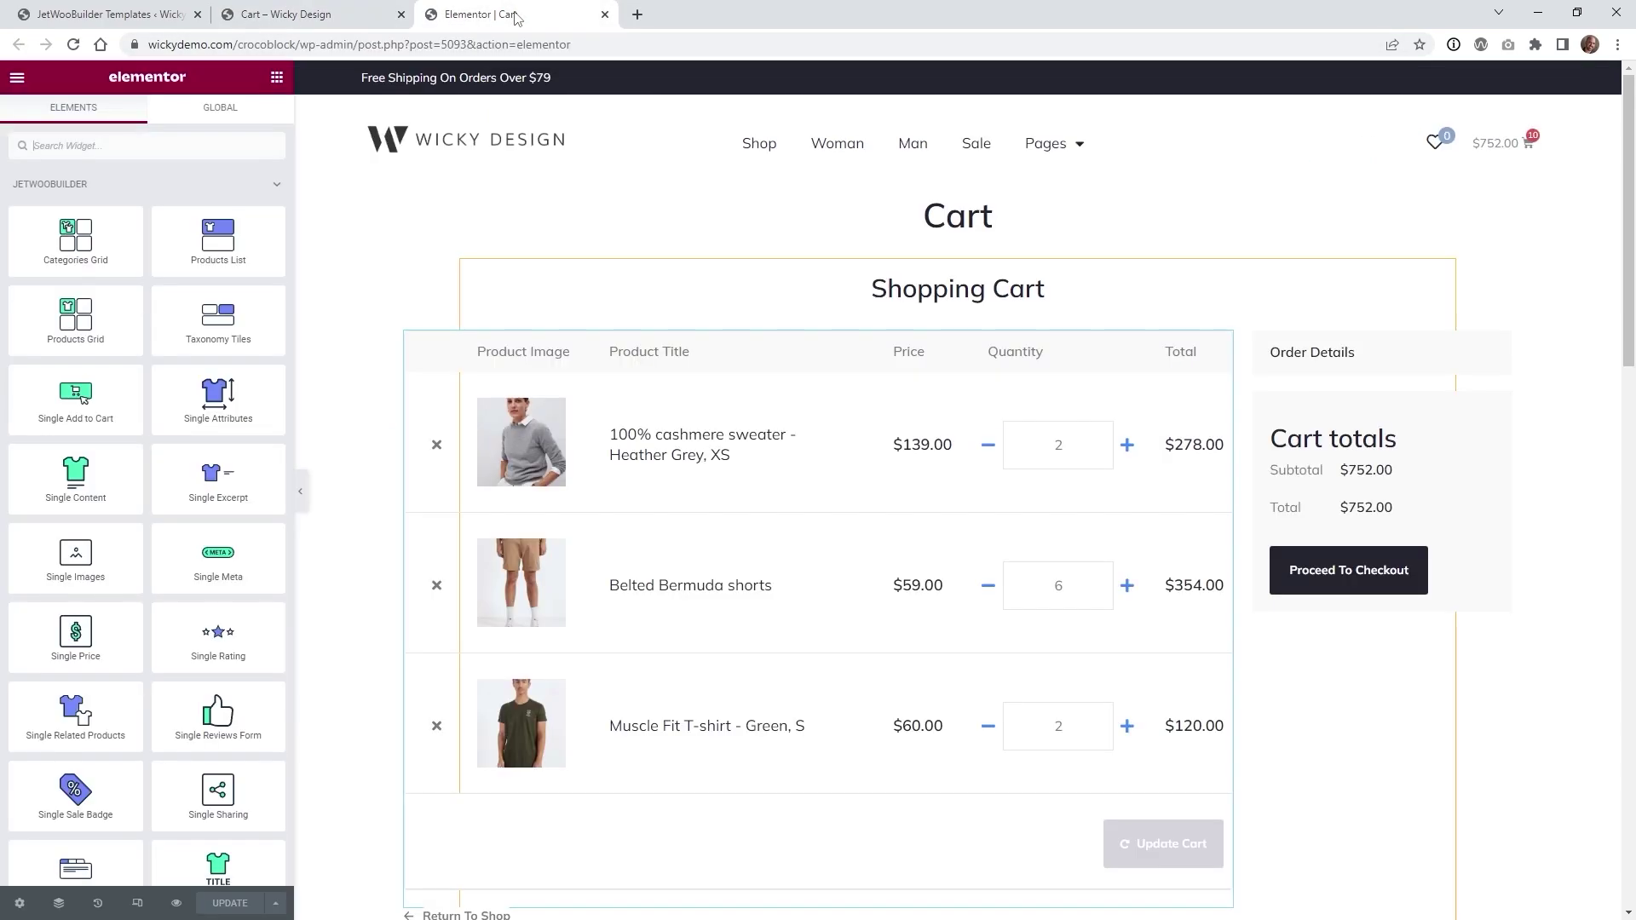
click(1224, 342)
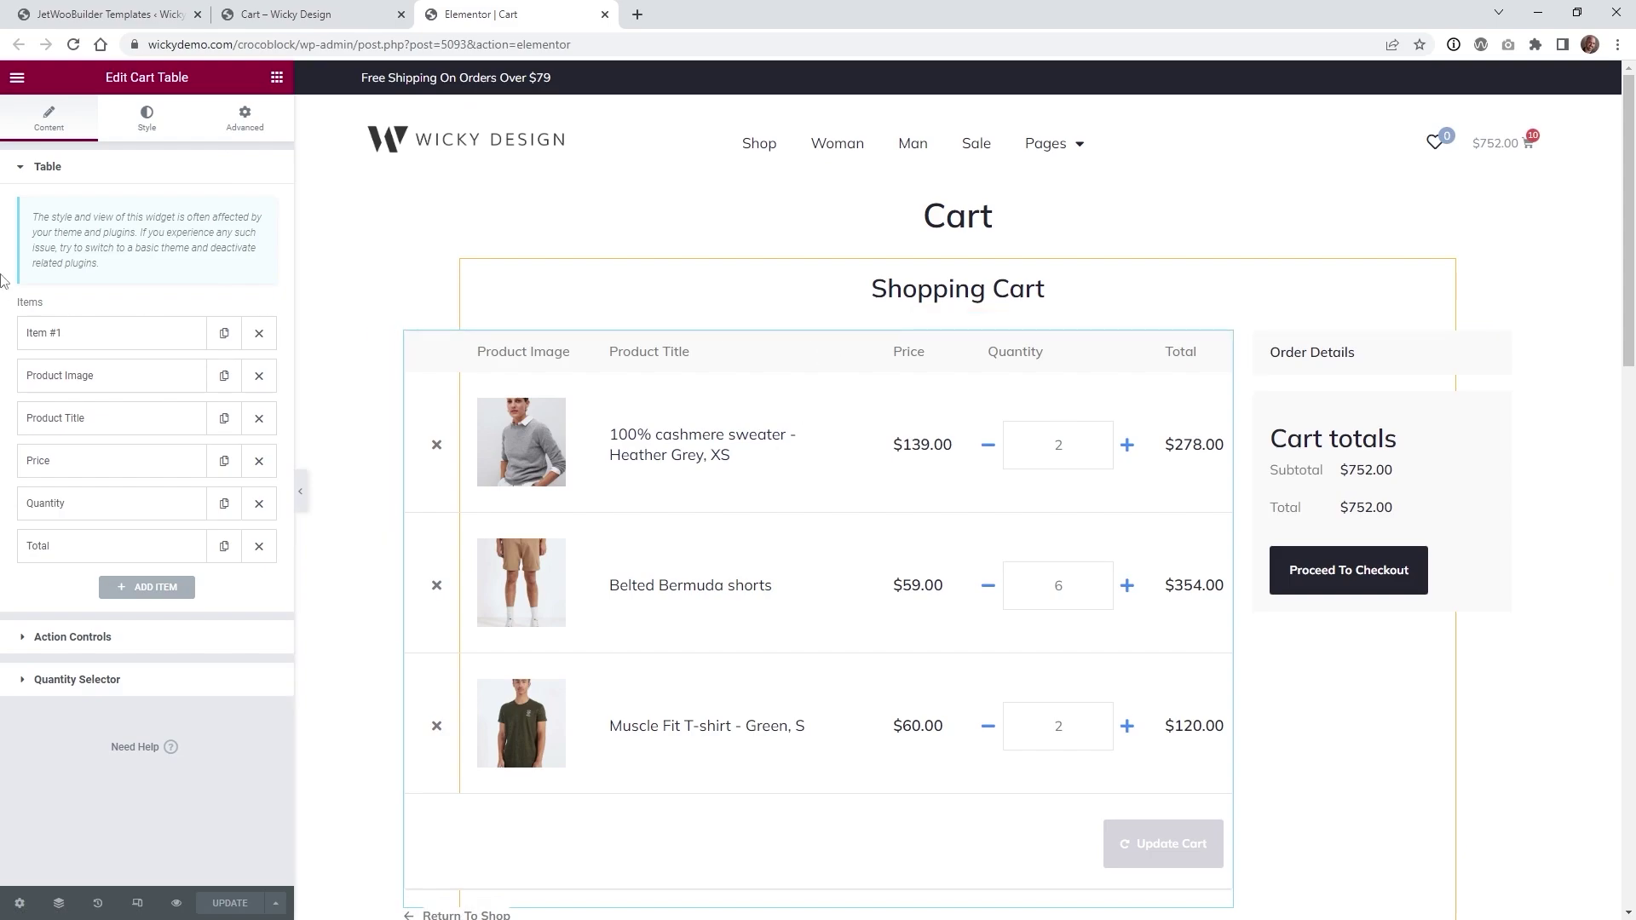
click(96, 681)
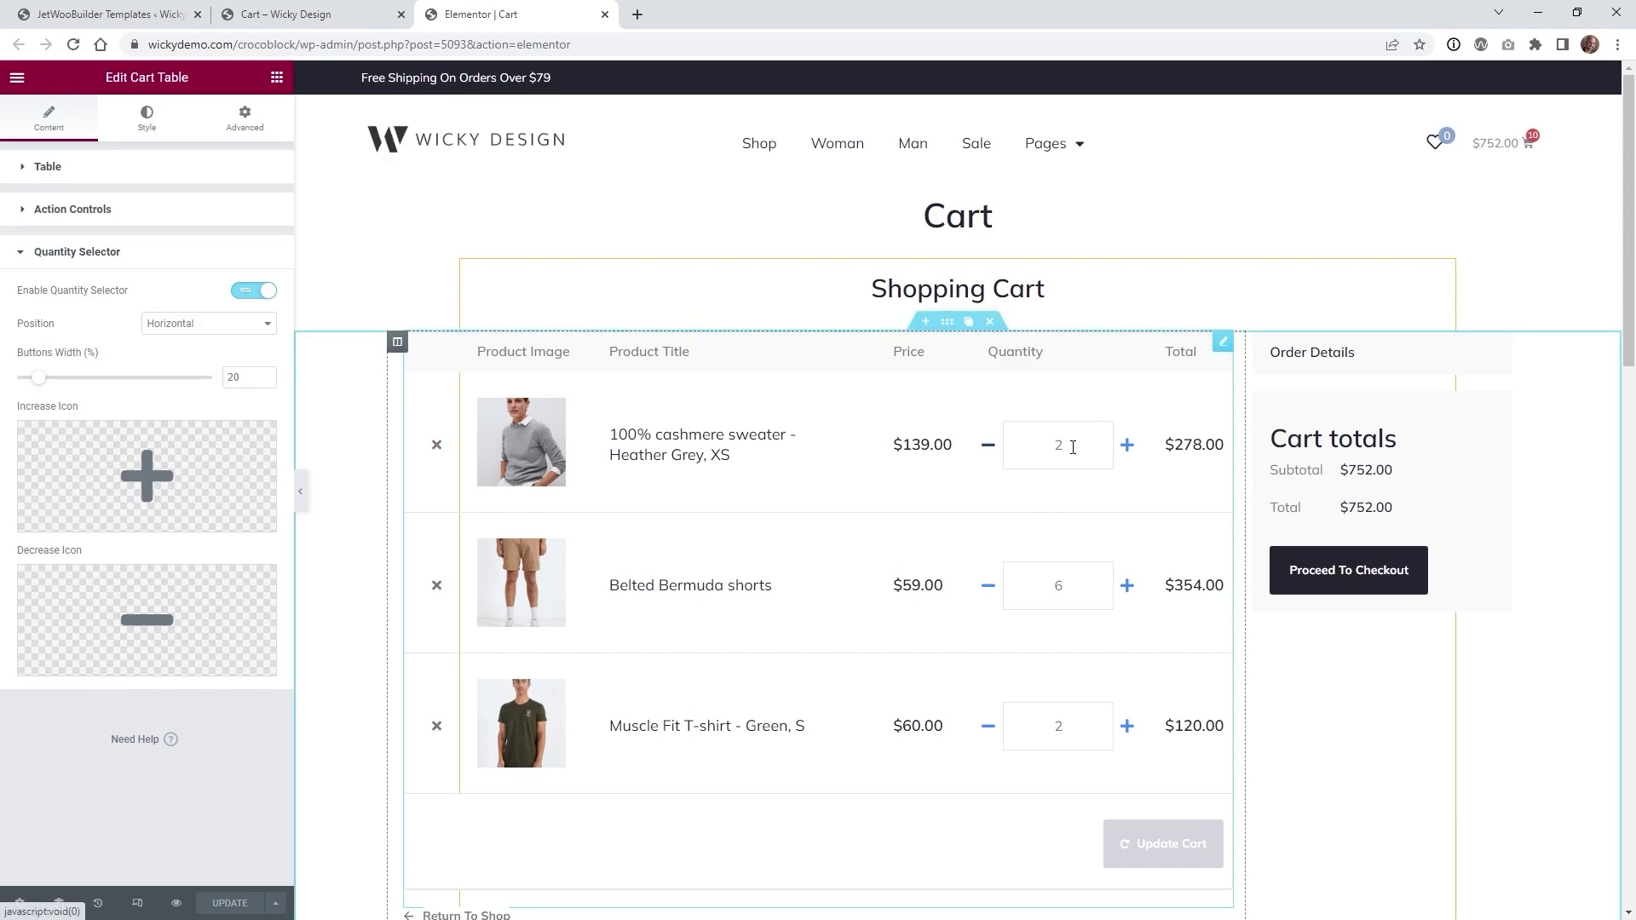
click(1045, 441)
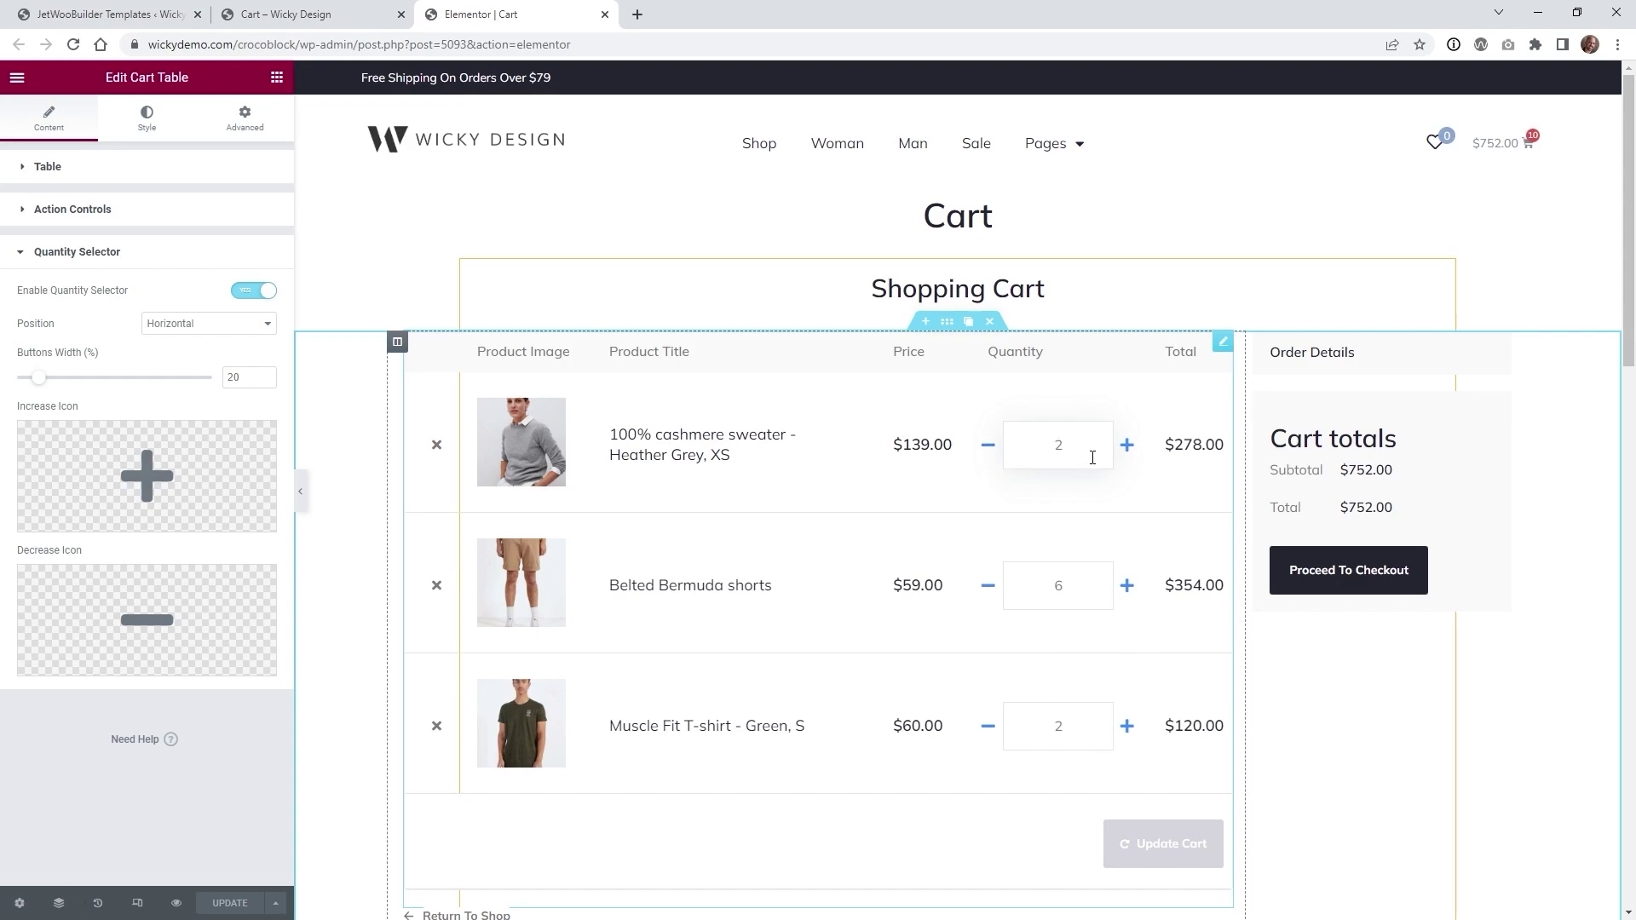
click(153, 126)
click(94, 169)
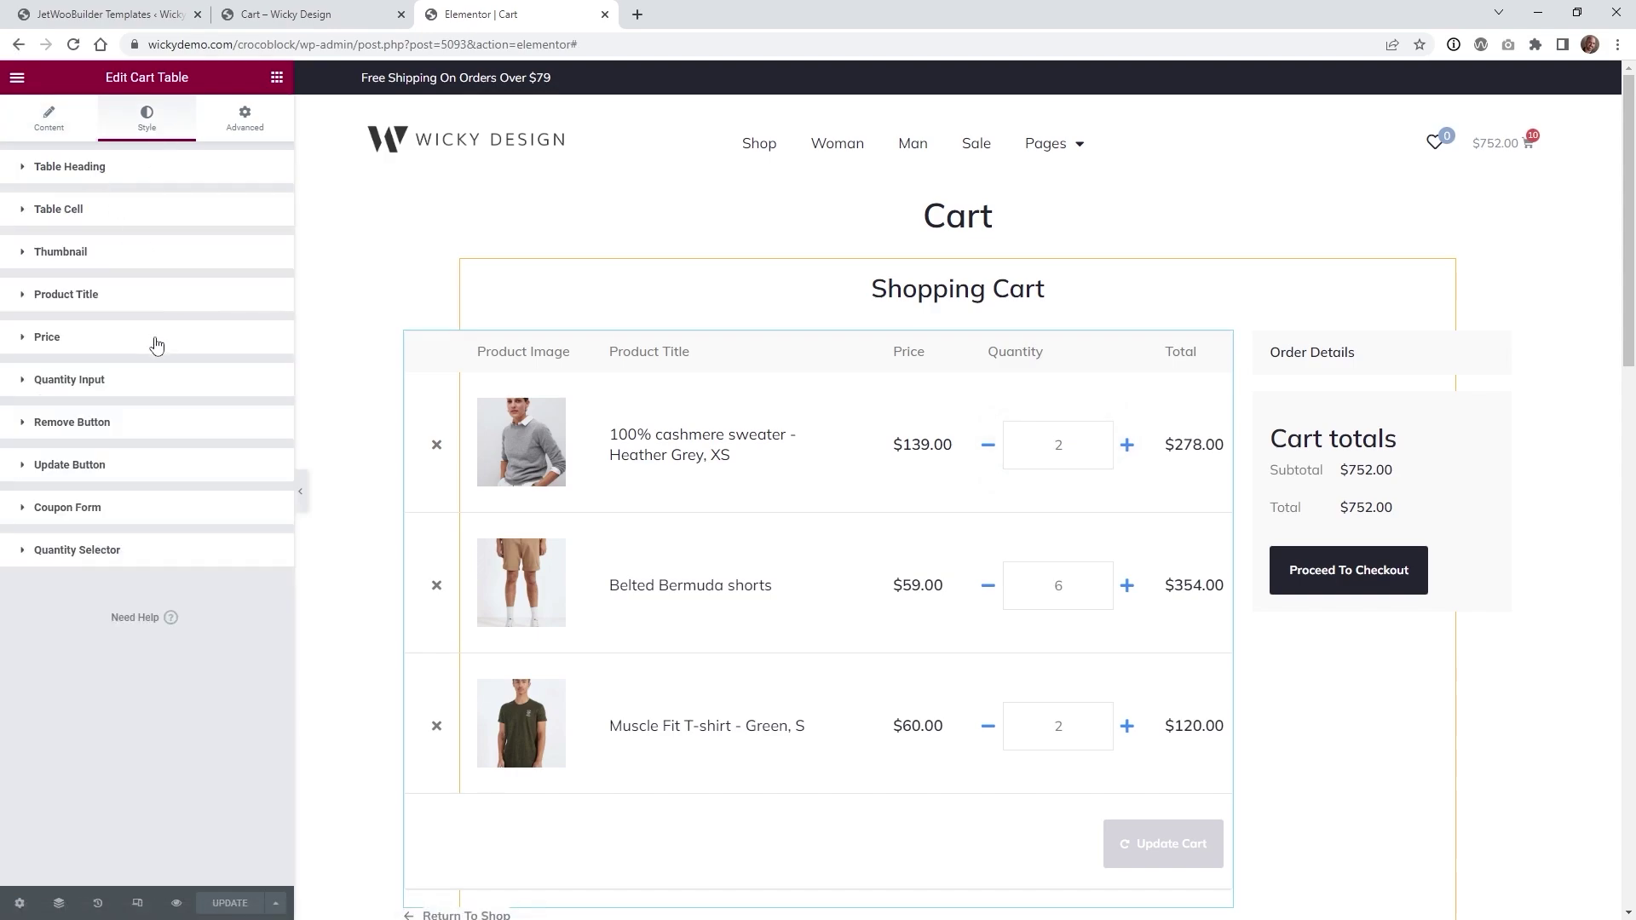
- Colour the cart quantity icons Secondary normally and Primary on hover, then save
click(123, 552)
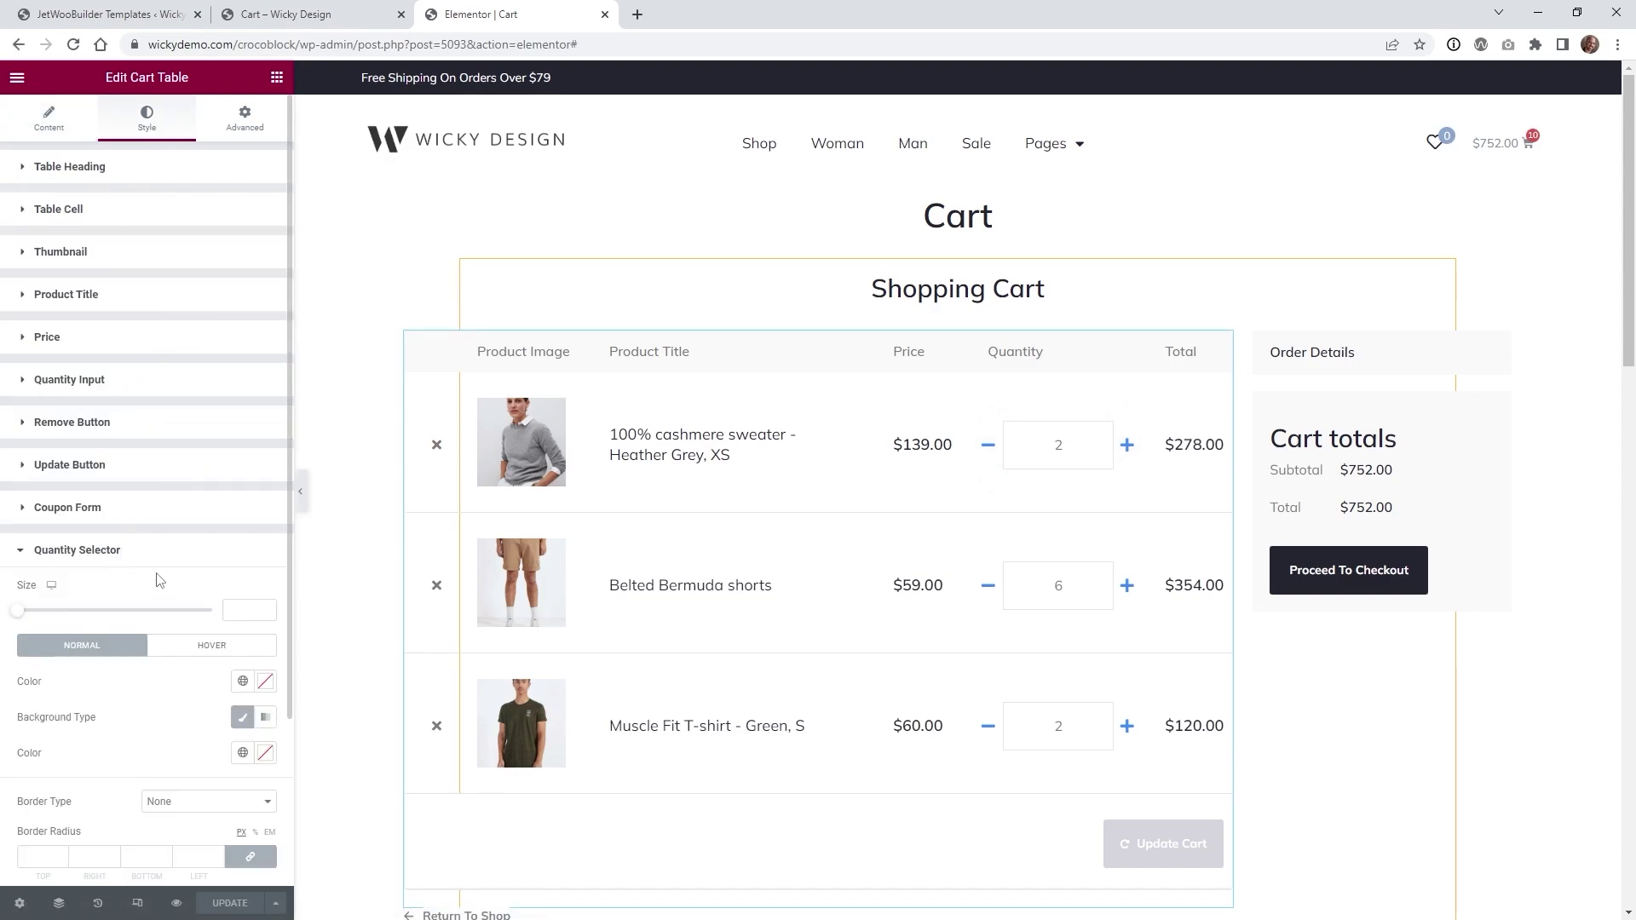
scroll(161, 586, down, 1)
click(244, 597)
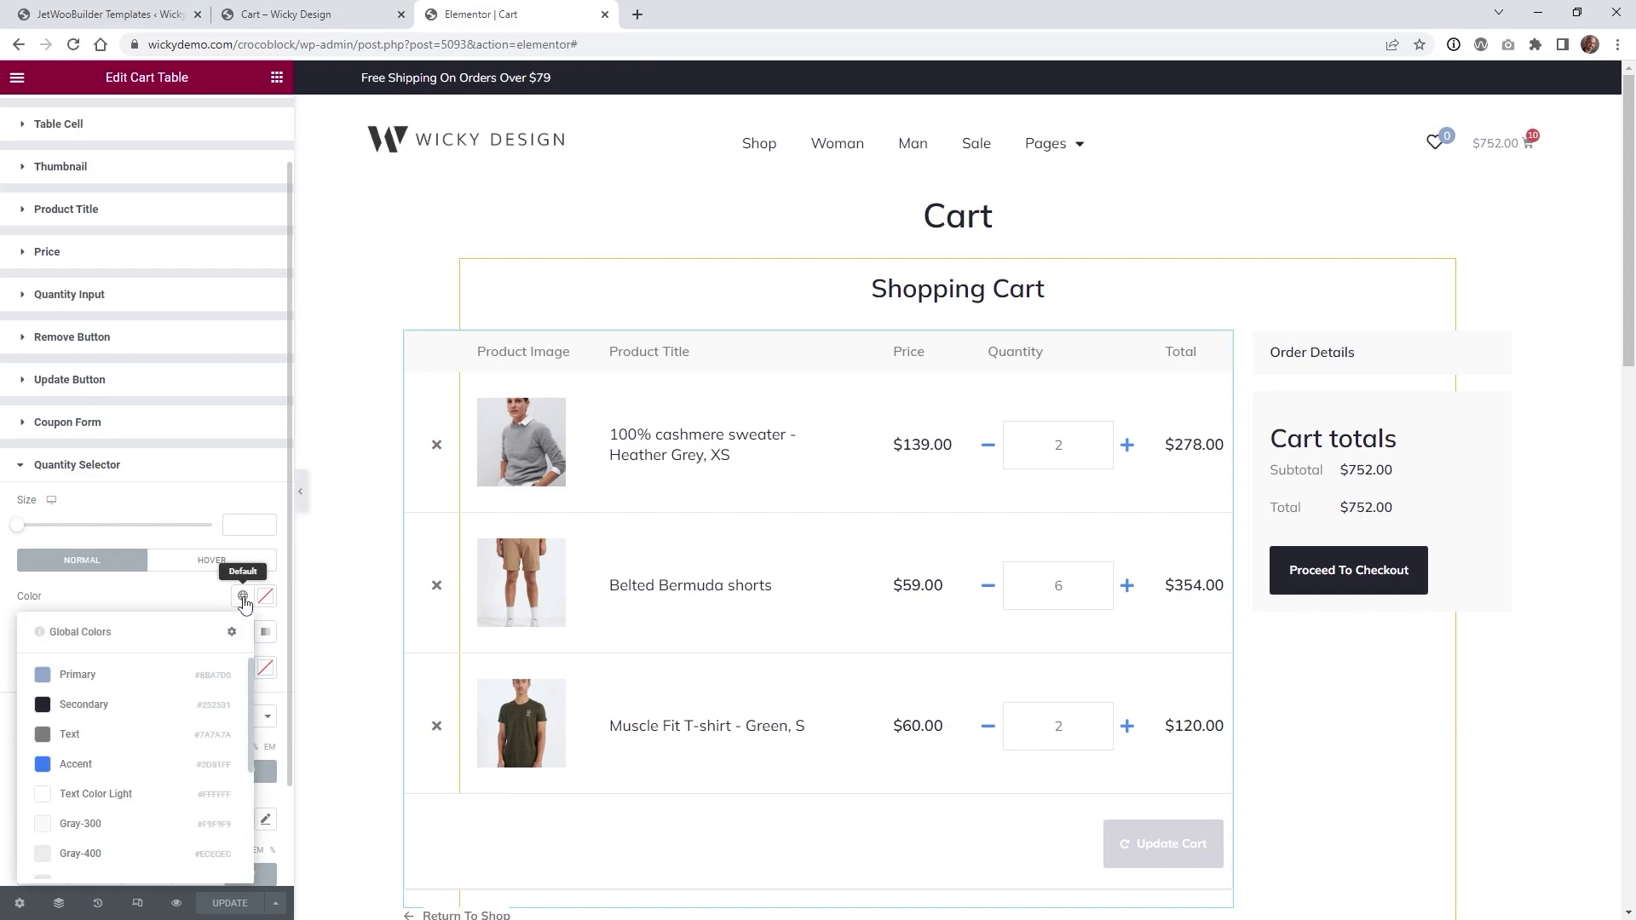
click(139, 704)
click(189, 571)
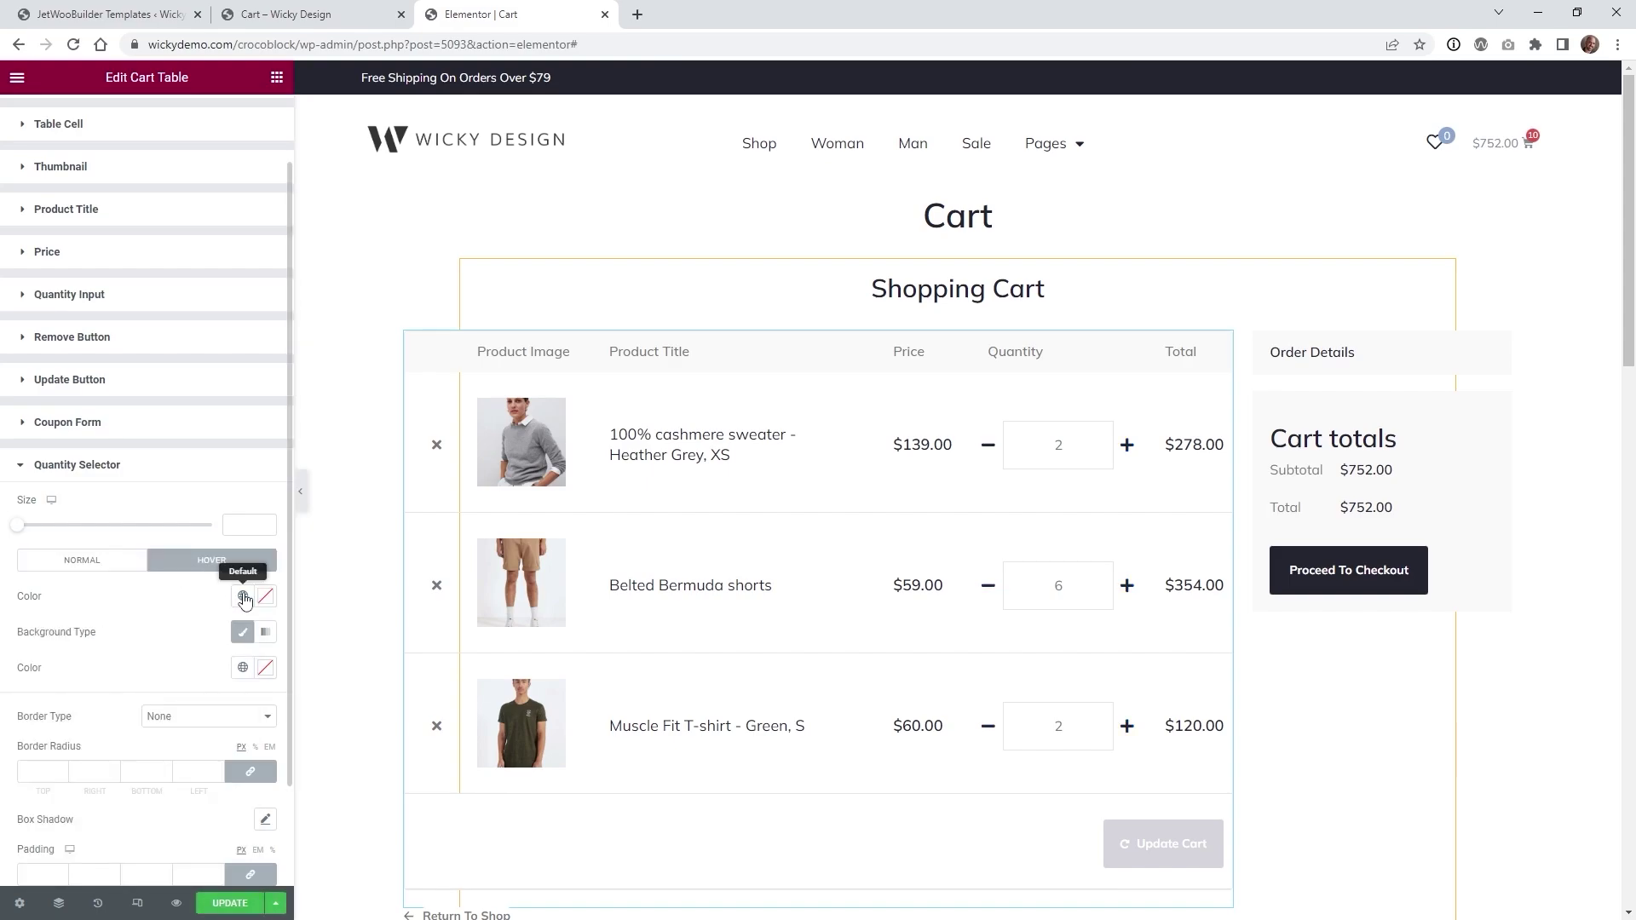
click(243, 597)
click(120, 677)
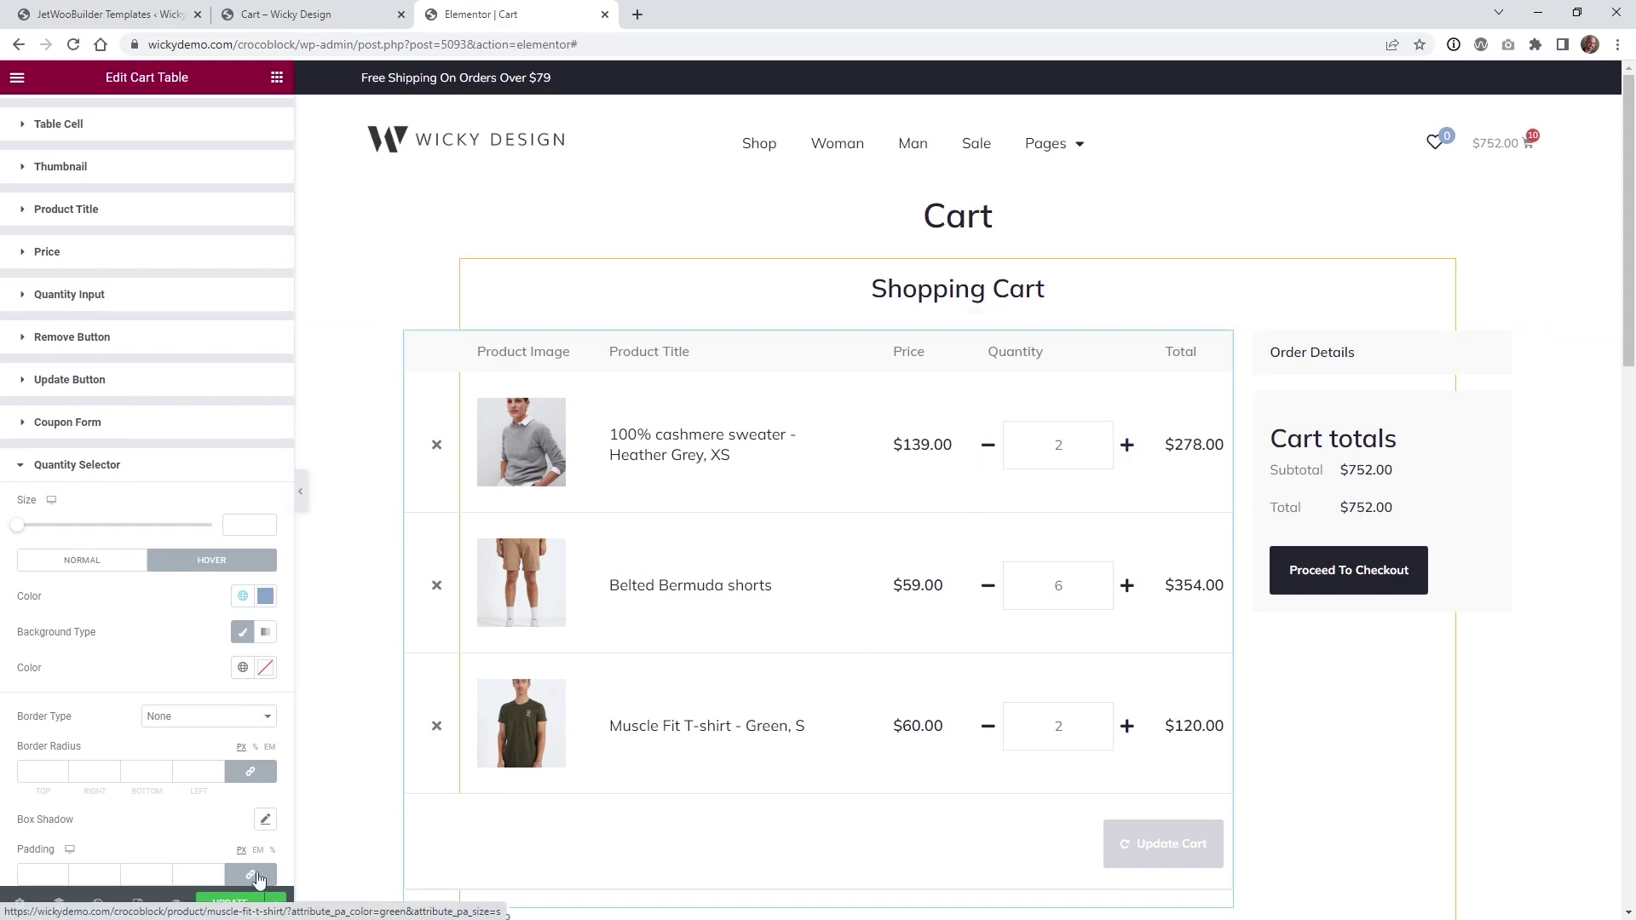
click(227, 904)
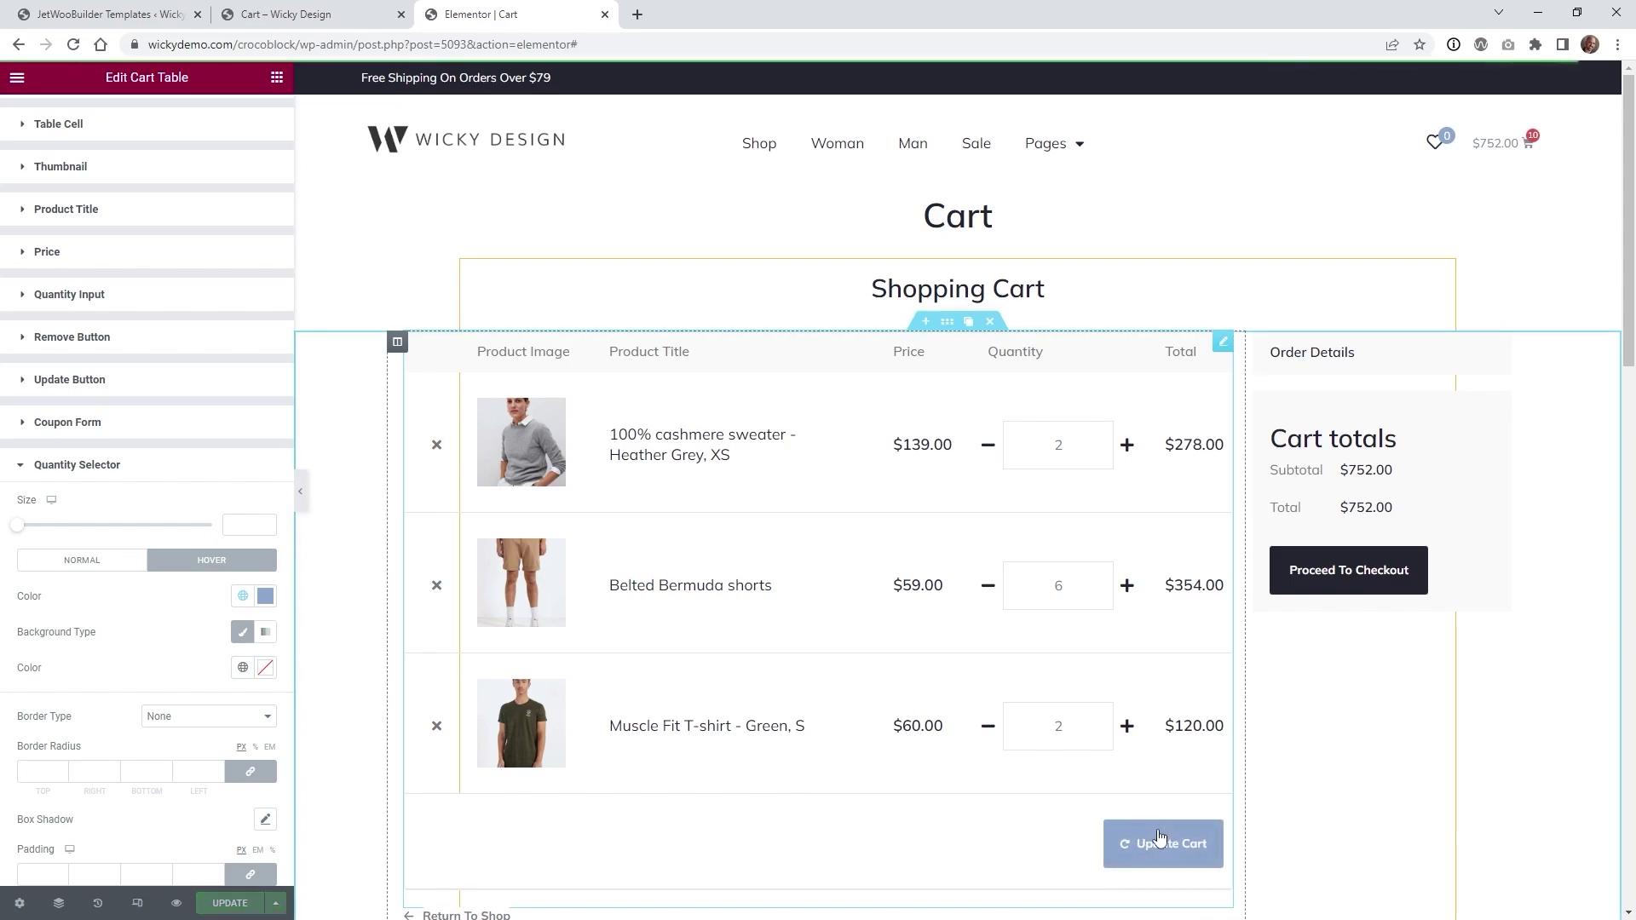
- On the live cart, lower the sweater quantity to 1 and reduce the shorts
key(ctrl+shift+Tab)
click(842, 385)
click(841, 523)
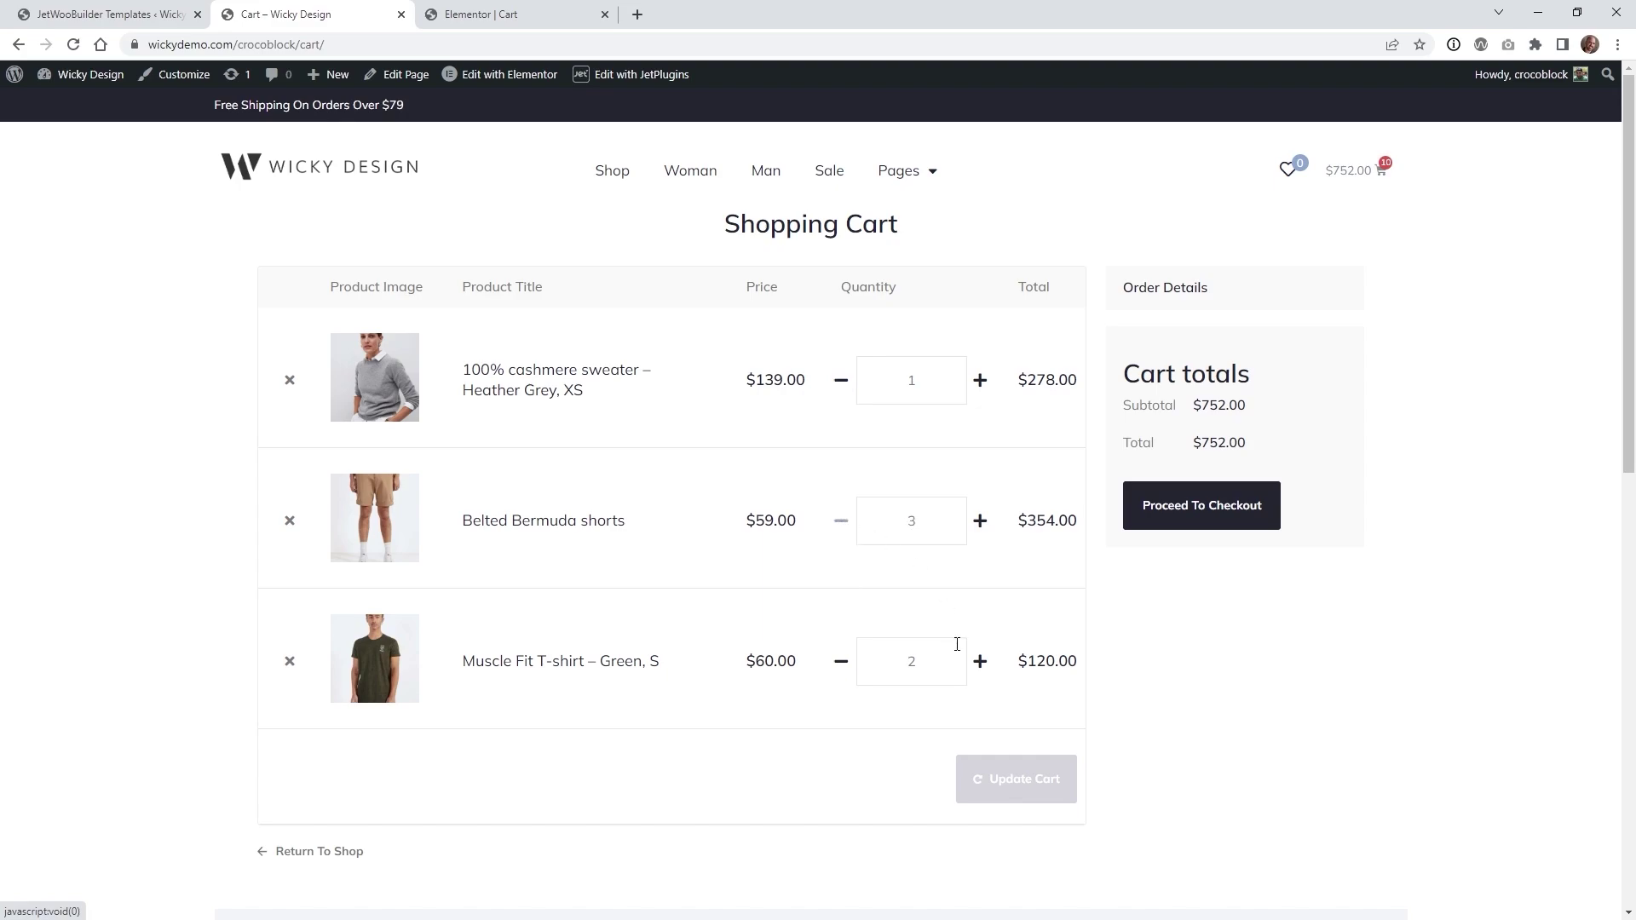
- Raise the shorts to 4, update the cart to a $615.00 total, and return to Elementor
click(980, 521)
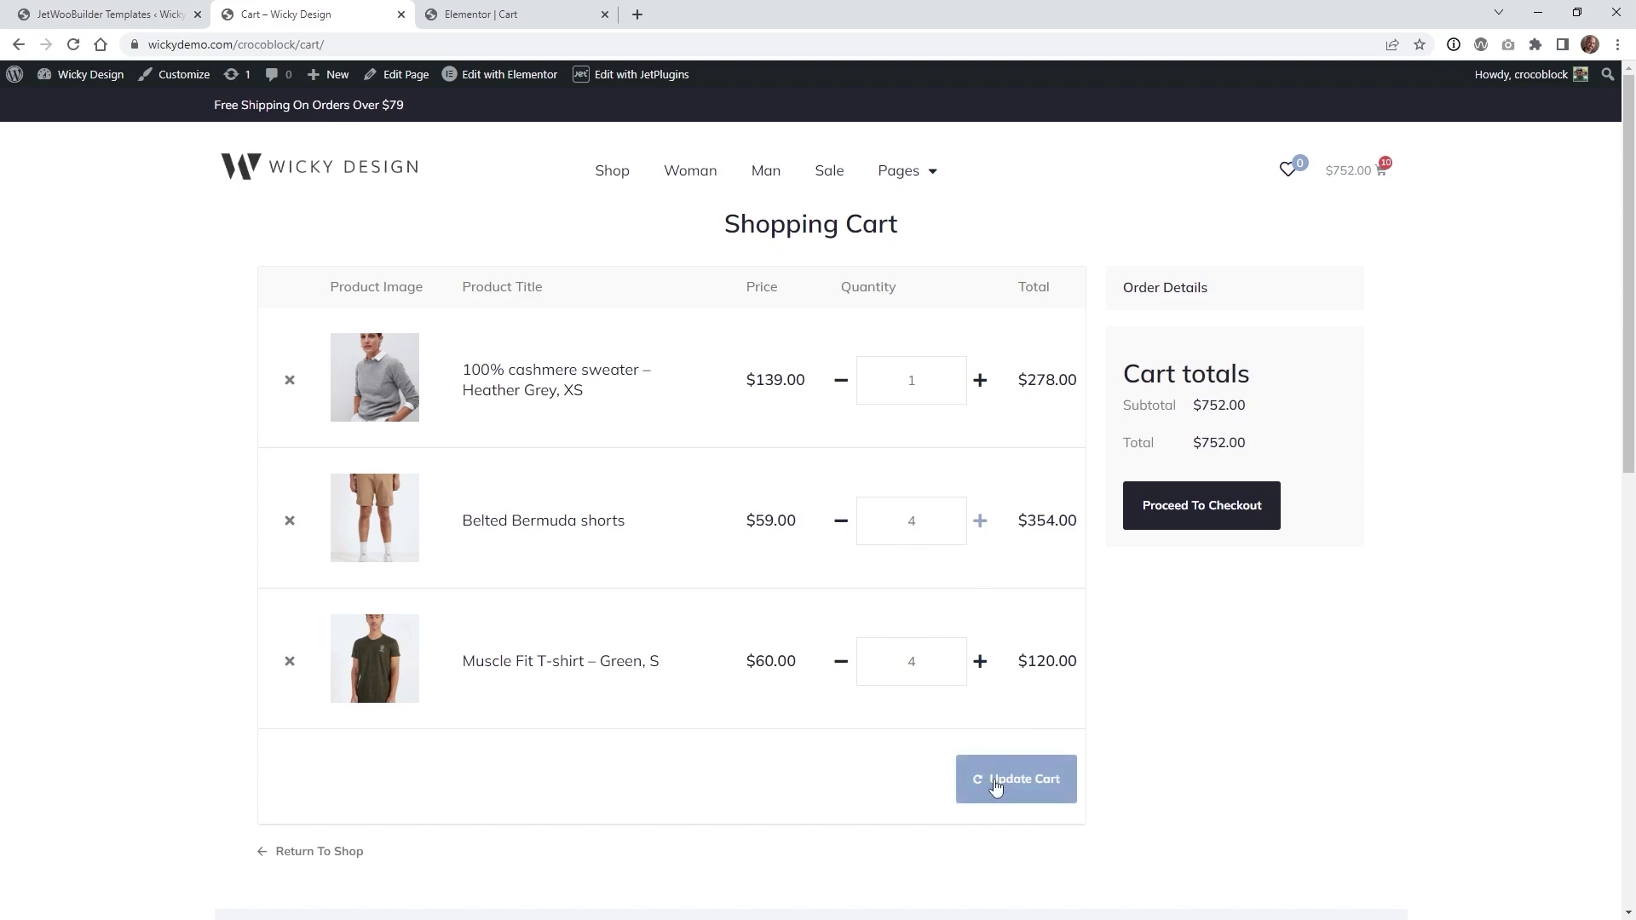
click(1013, 781)
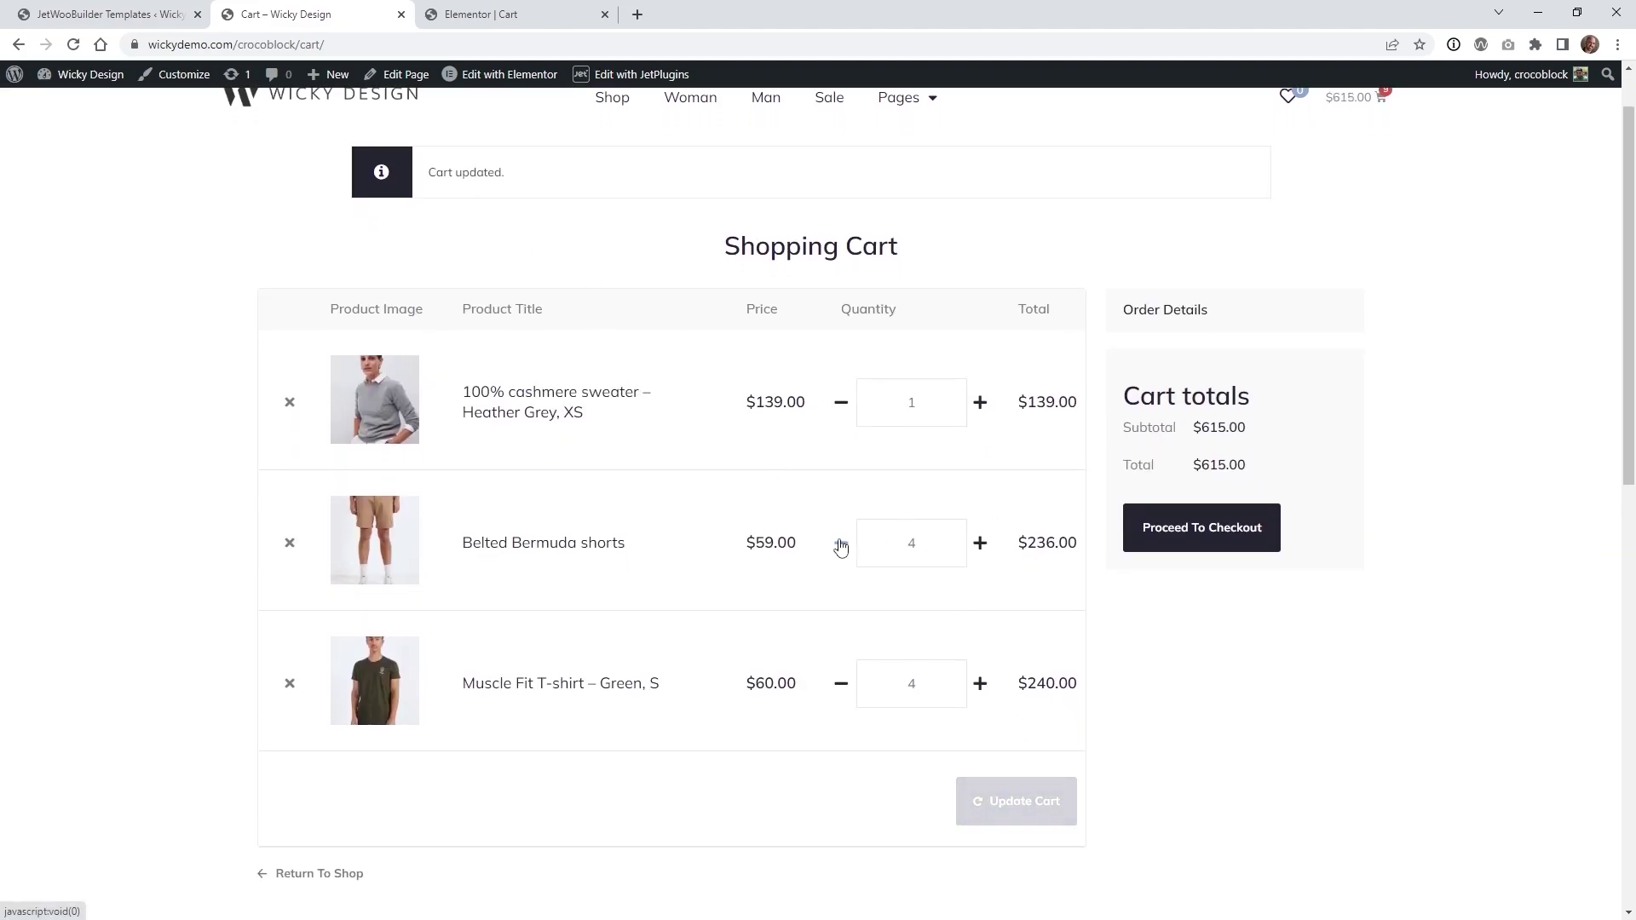
scroll(976, 576, up, 1)
scroll(976, 576, down, 1)
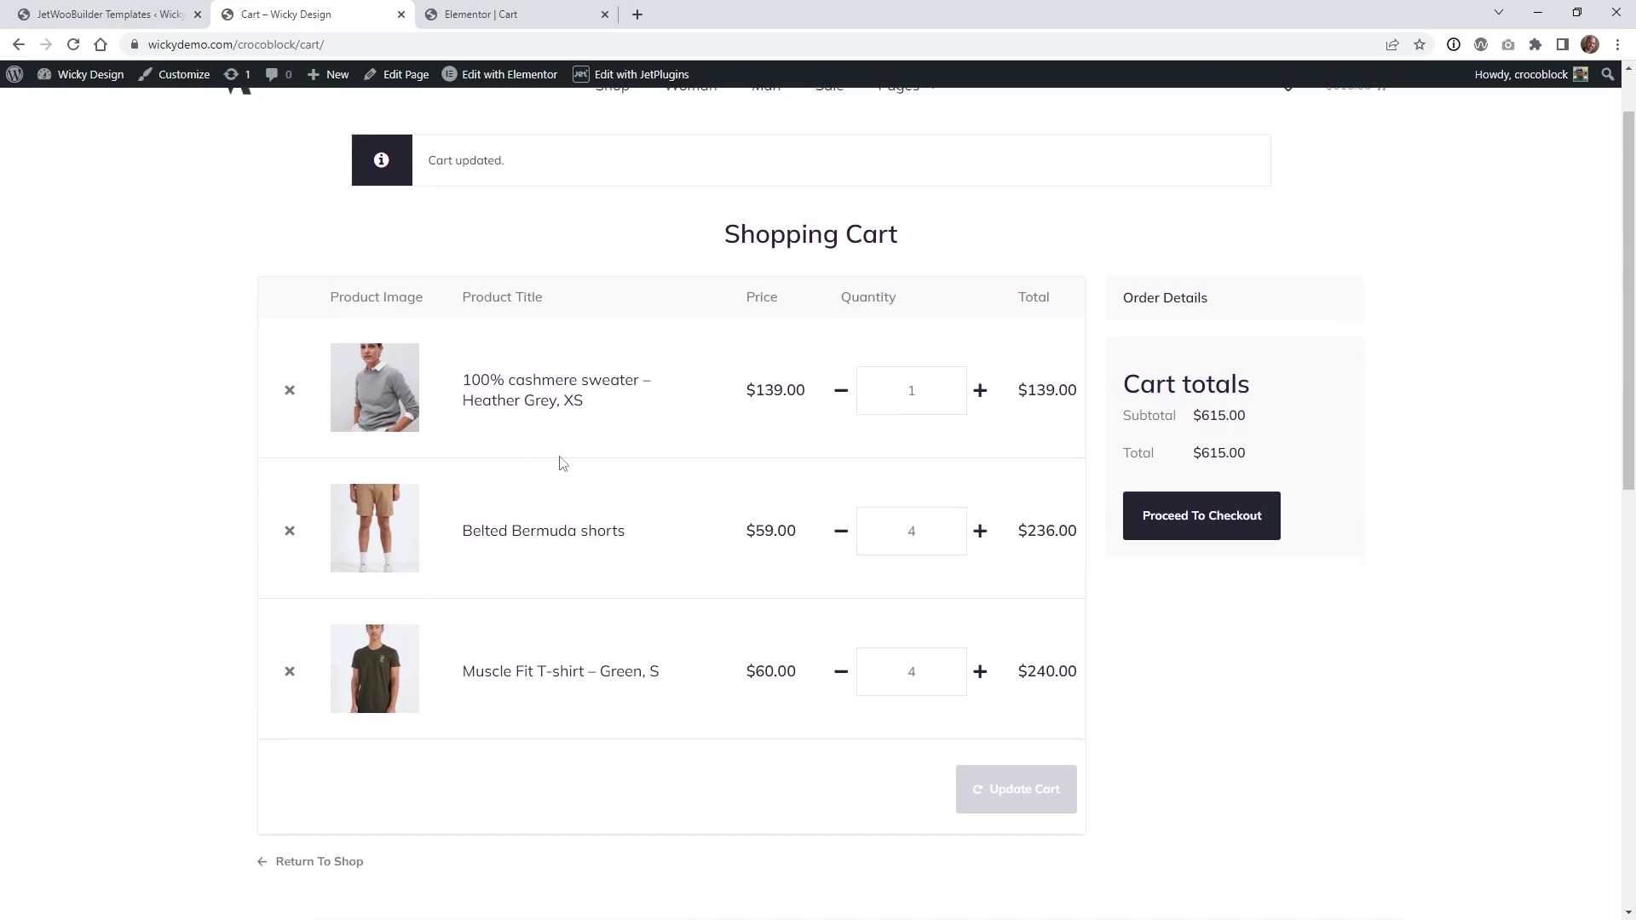
key(ctrl+Tab)
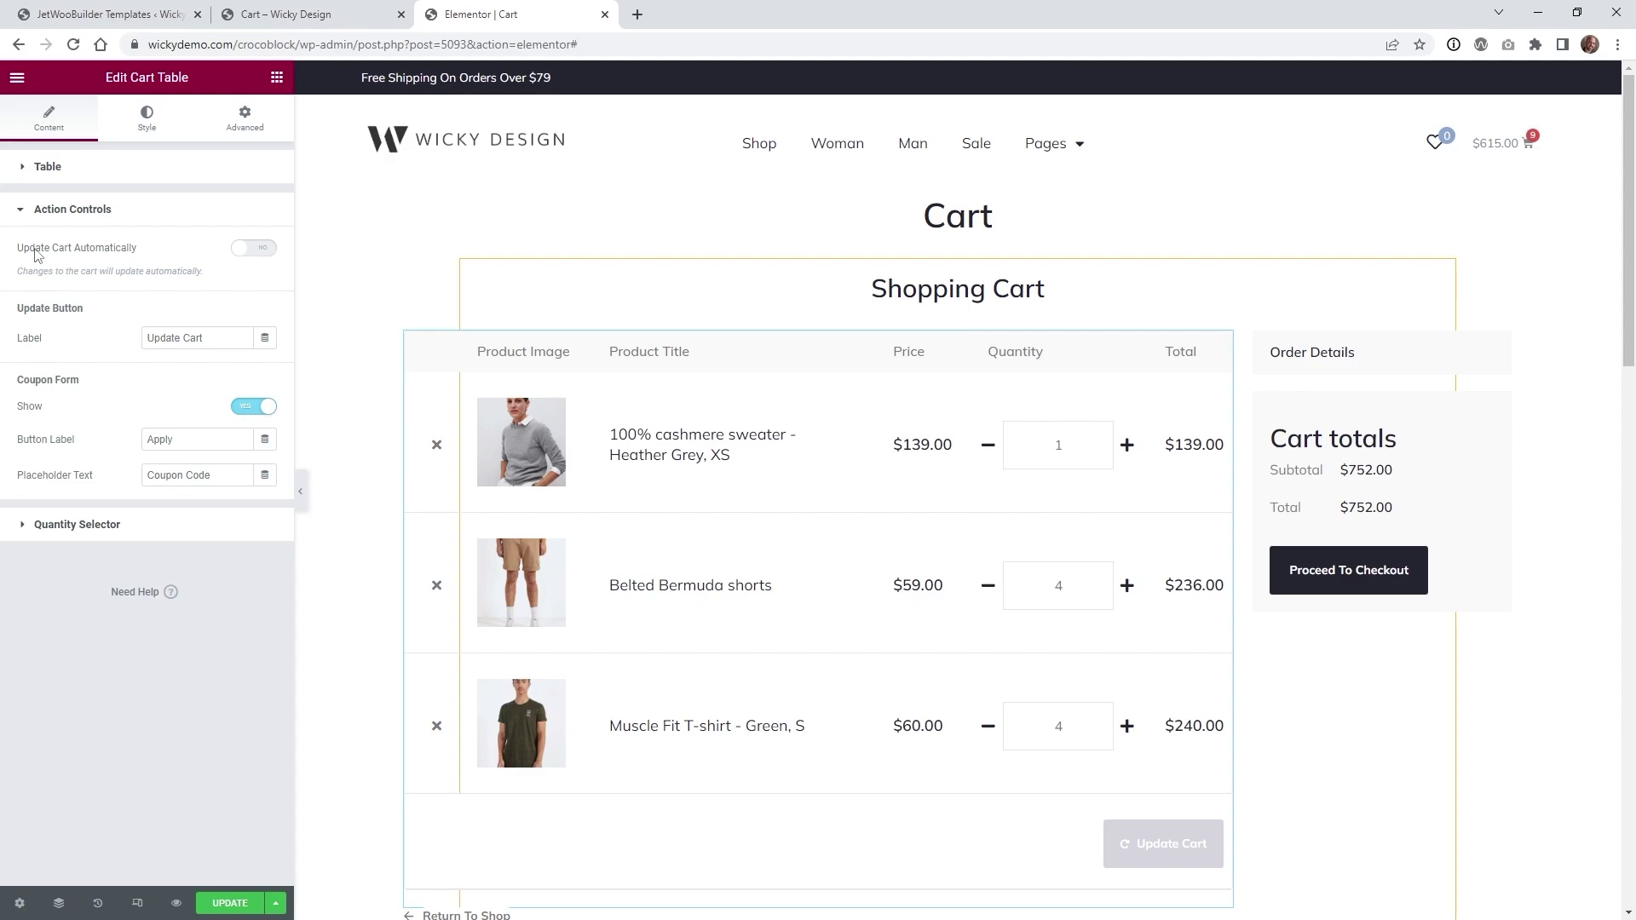
- Turn on Update Cart Automatically, save the Cart template, and return to the live cart
click(254, 251)
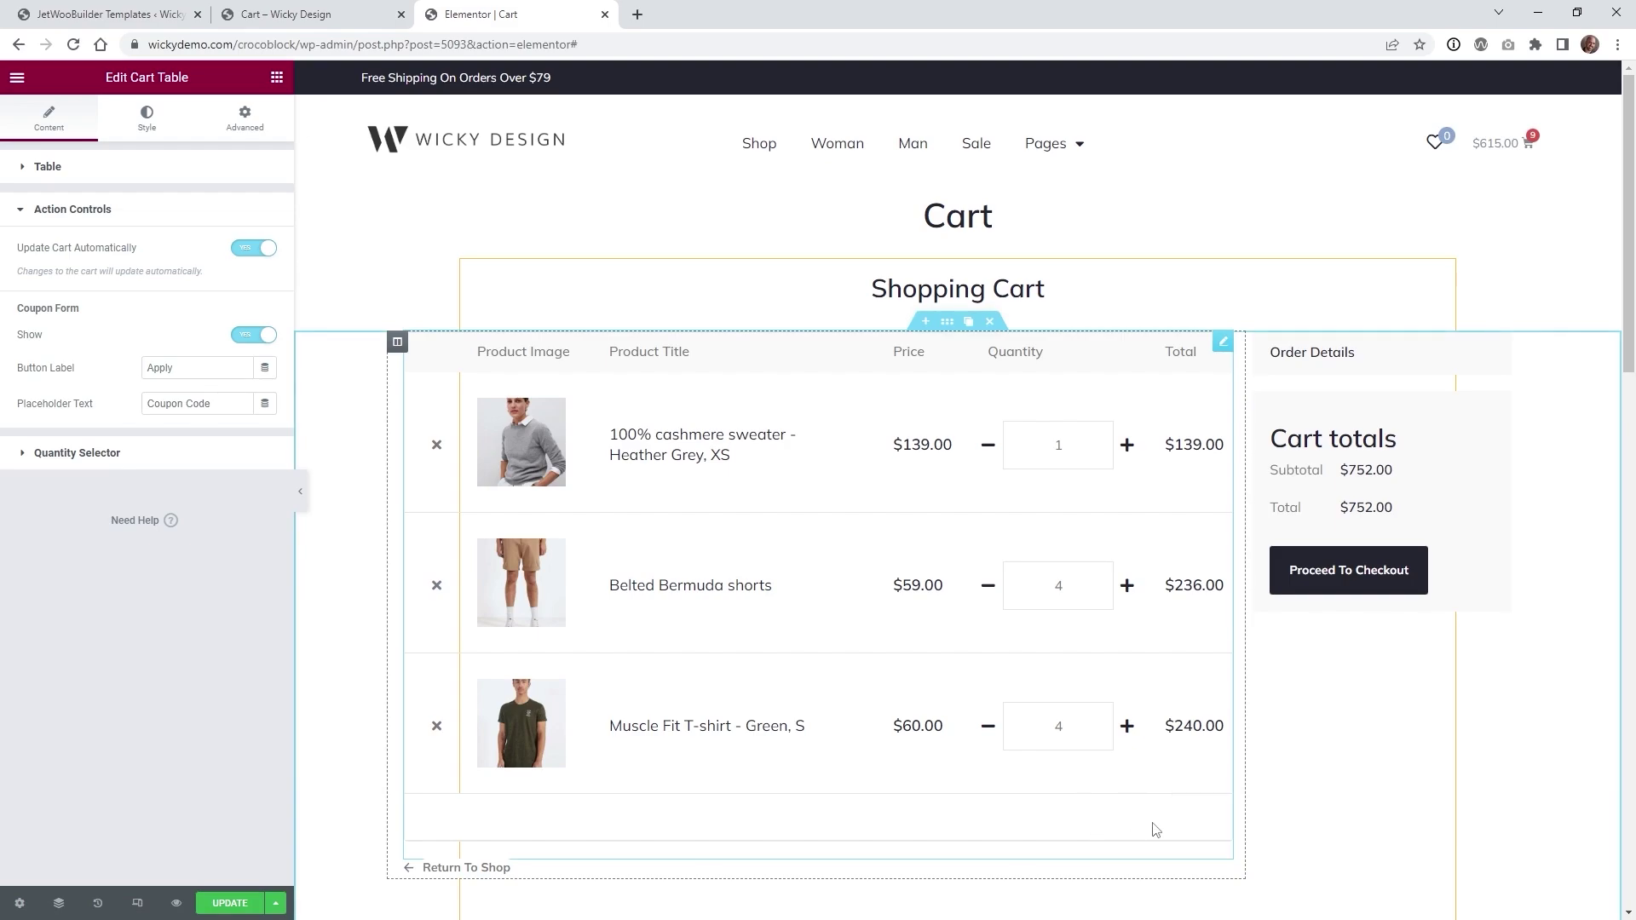
click(230, 903)
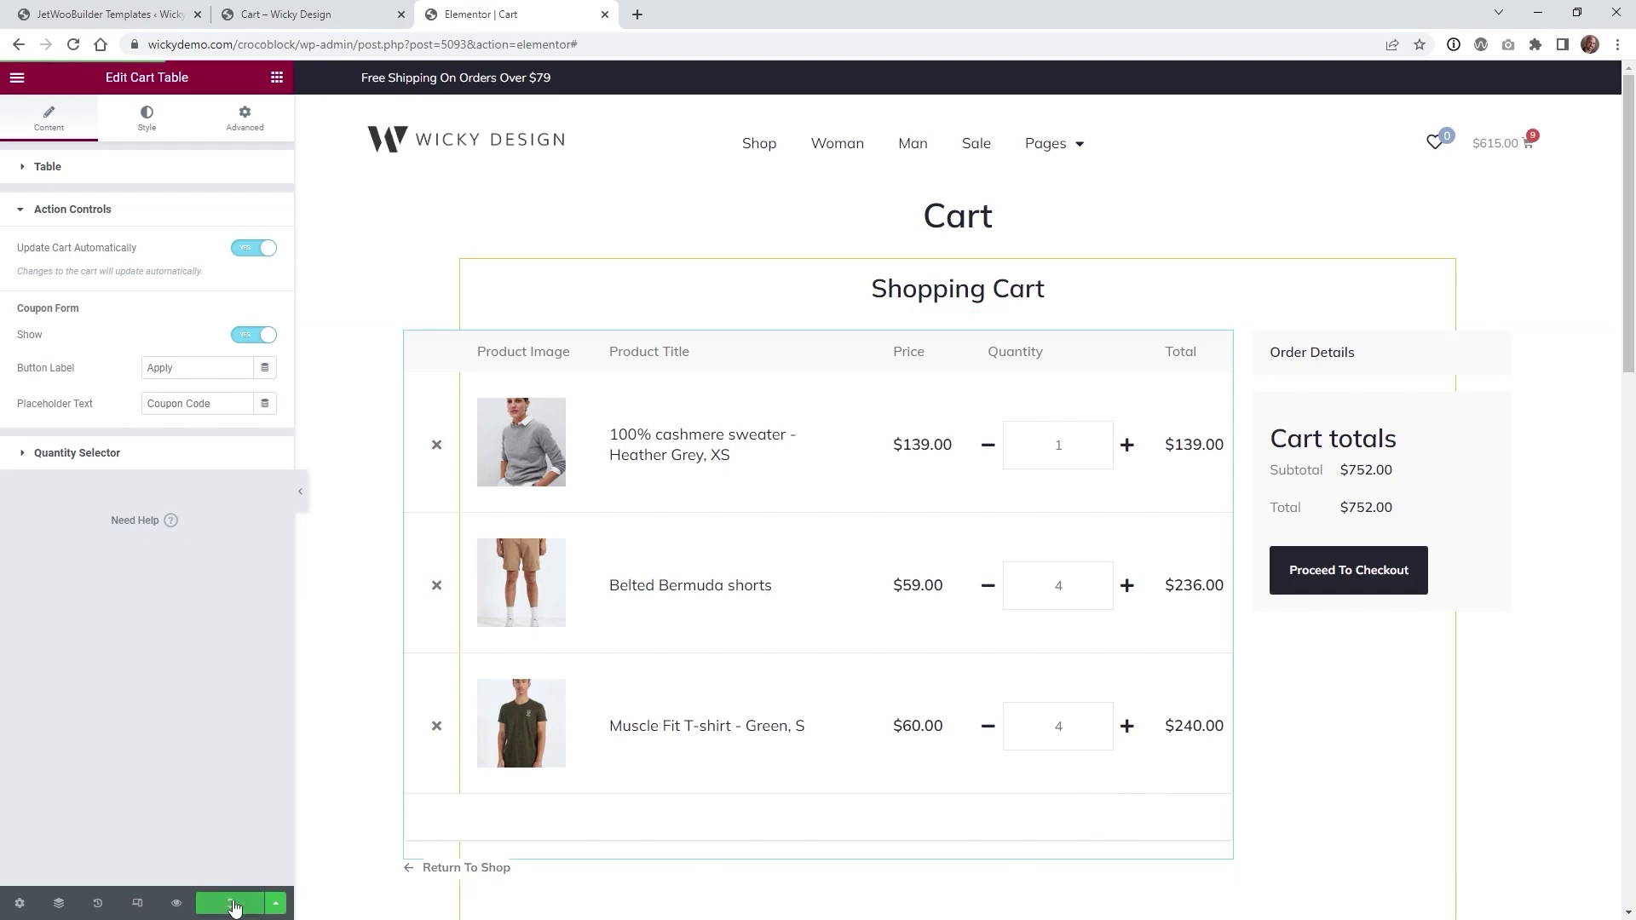
key(ctrl+Page_Up)
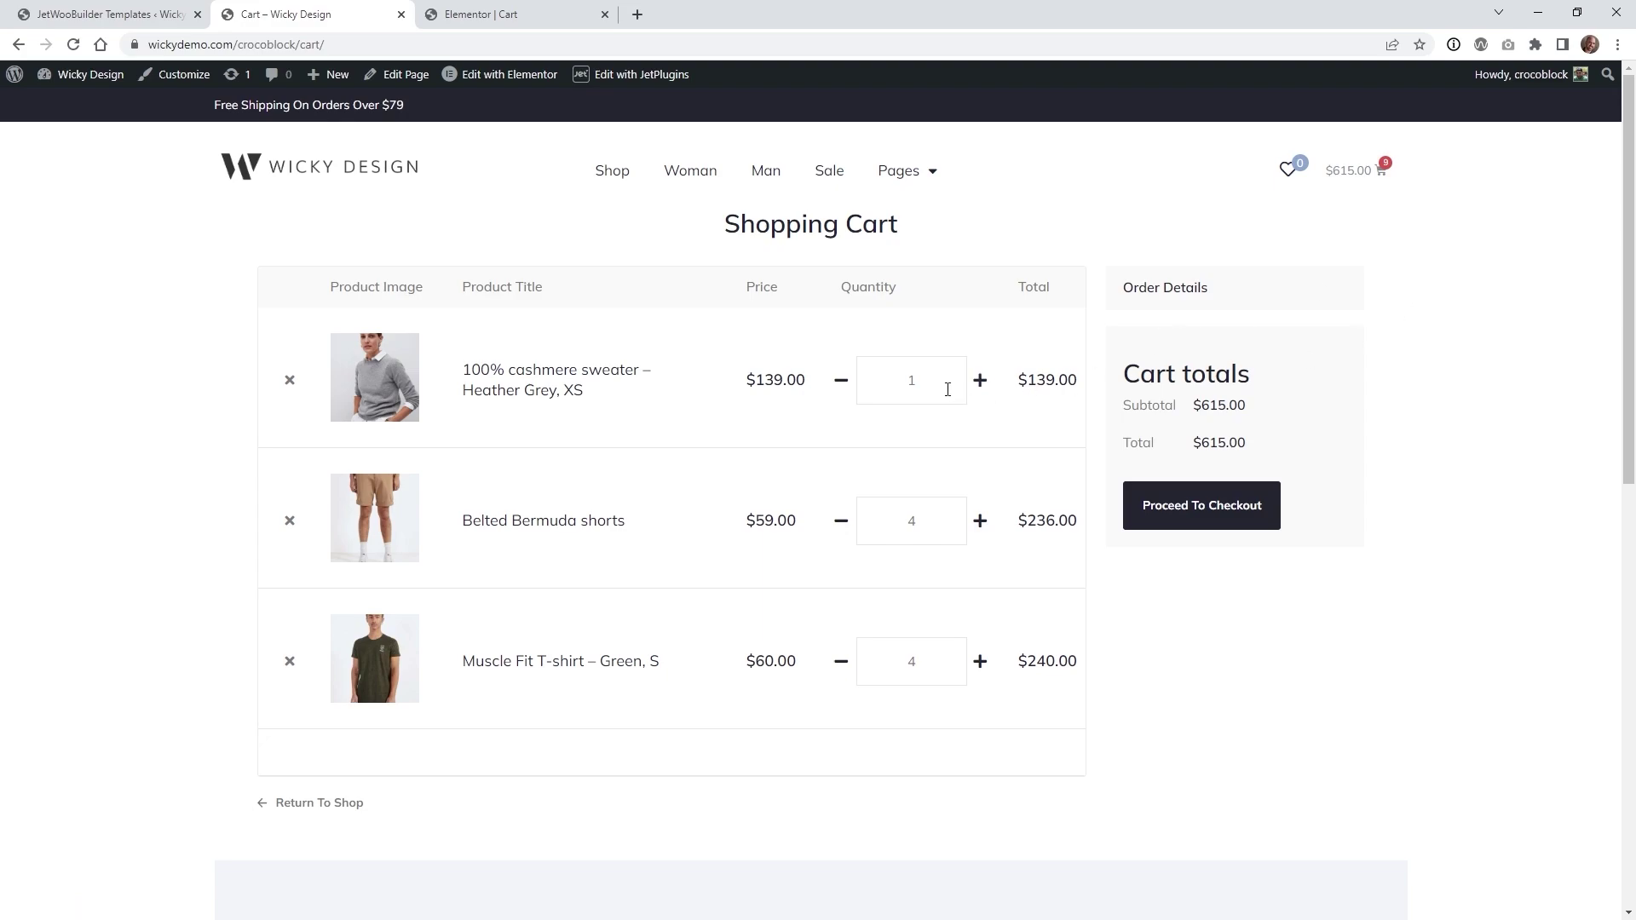
- Check the mini cart and confirm the header cart total auto-updated to $754.00
click(1382, 173)
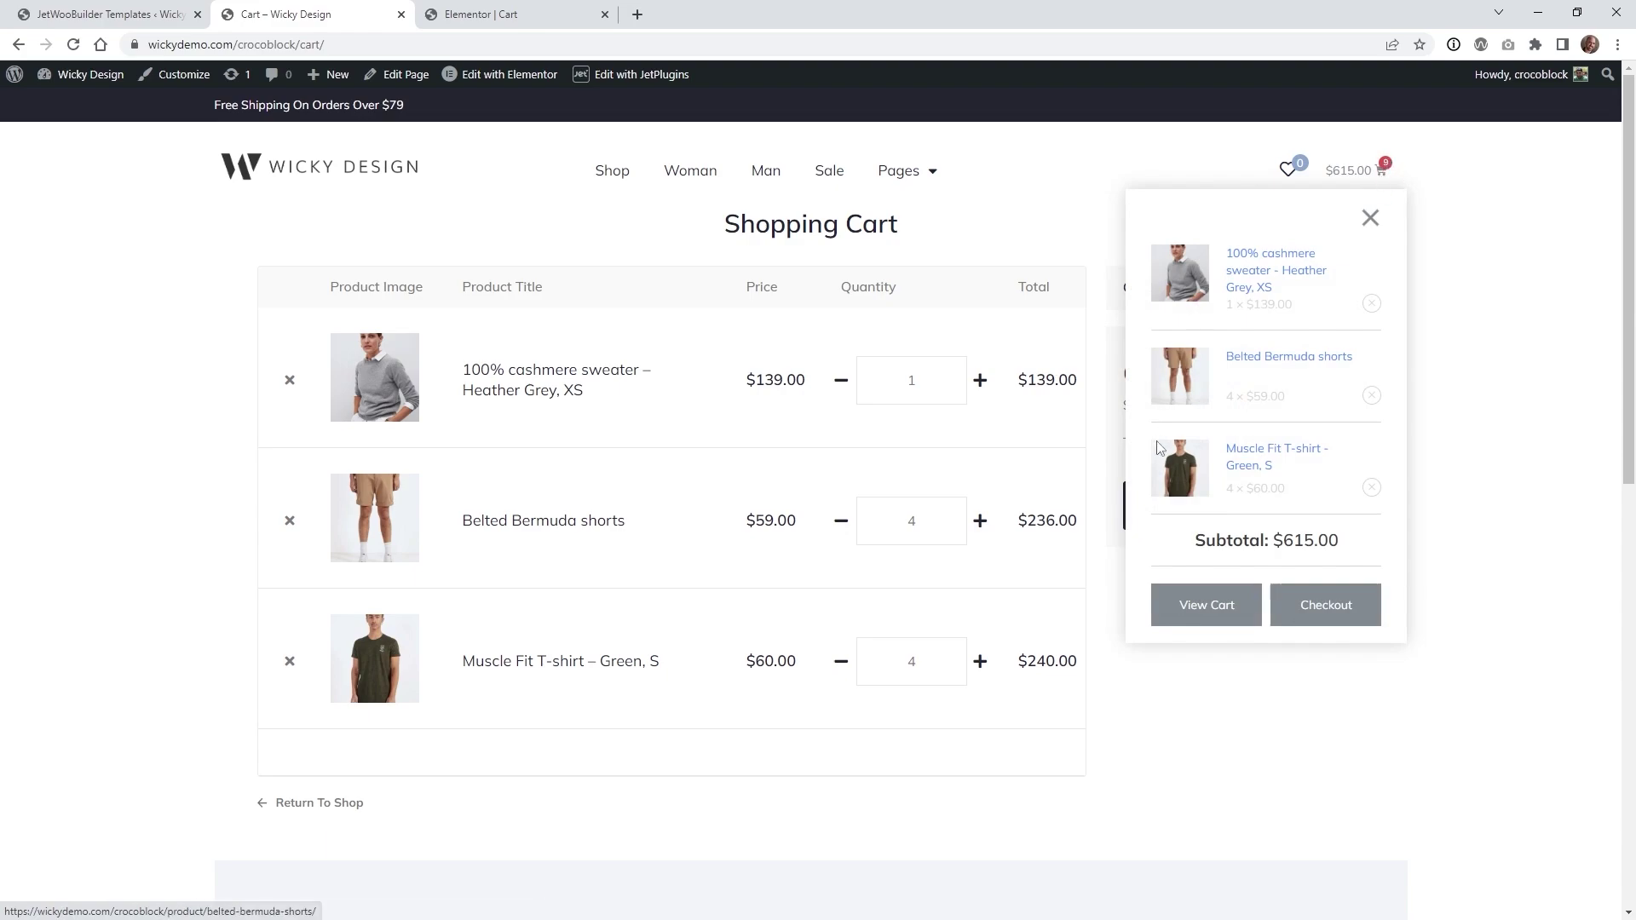
click(1378, 175)
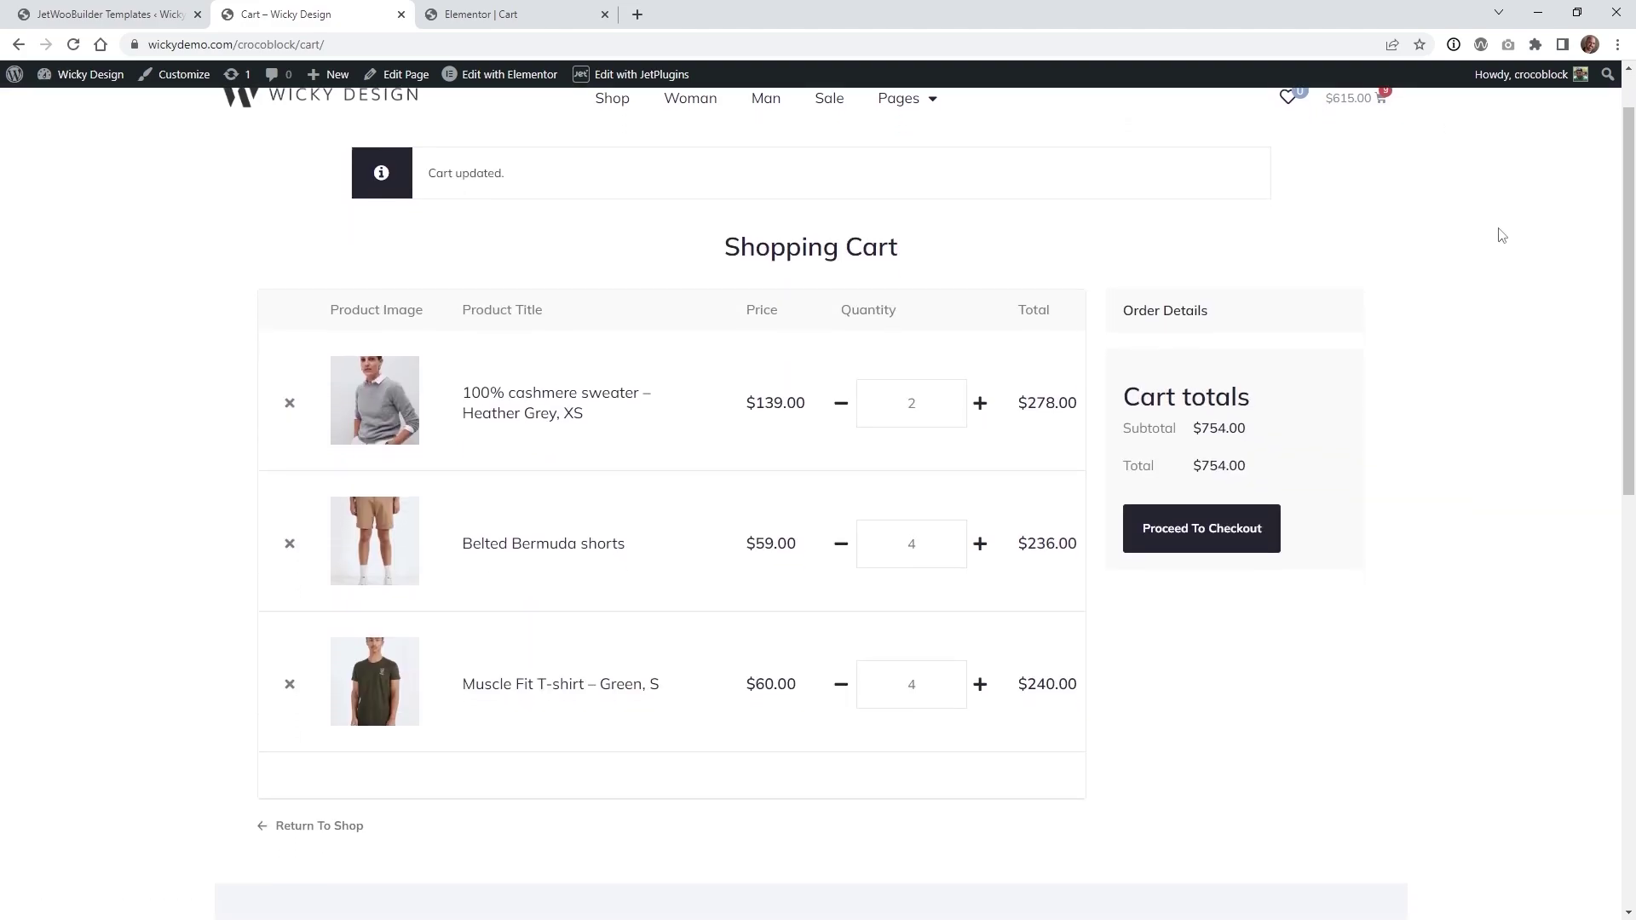
mouse_move(1389, 175)
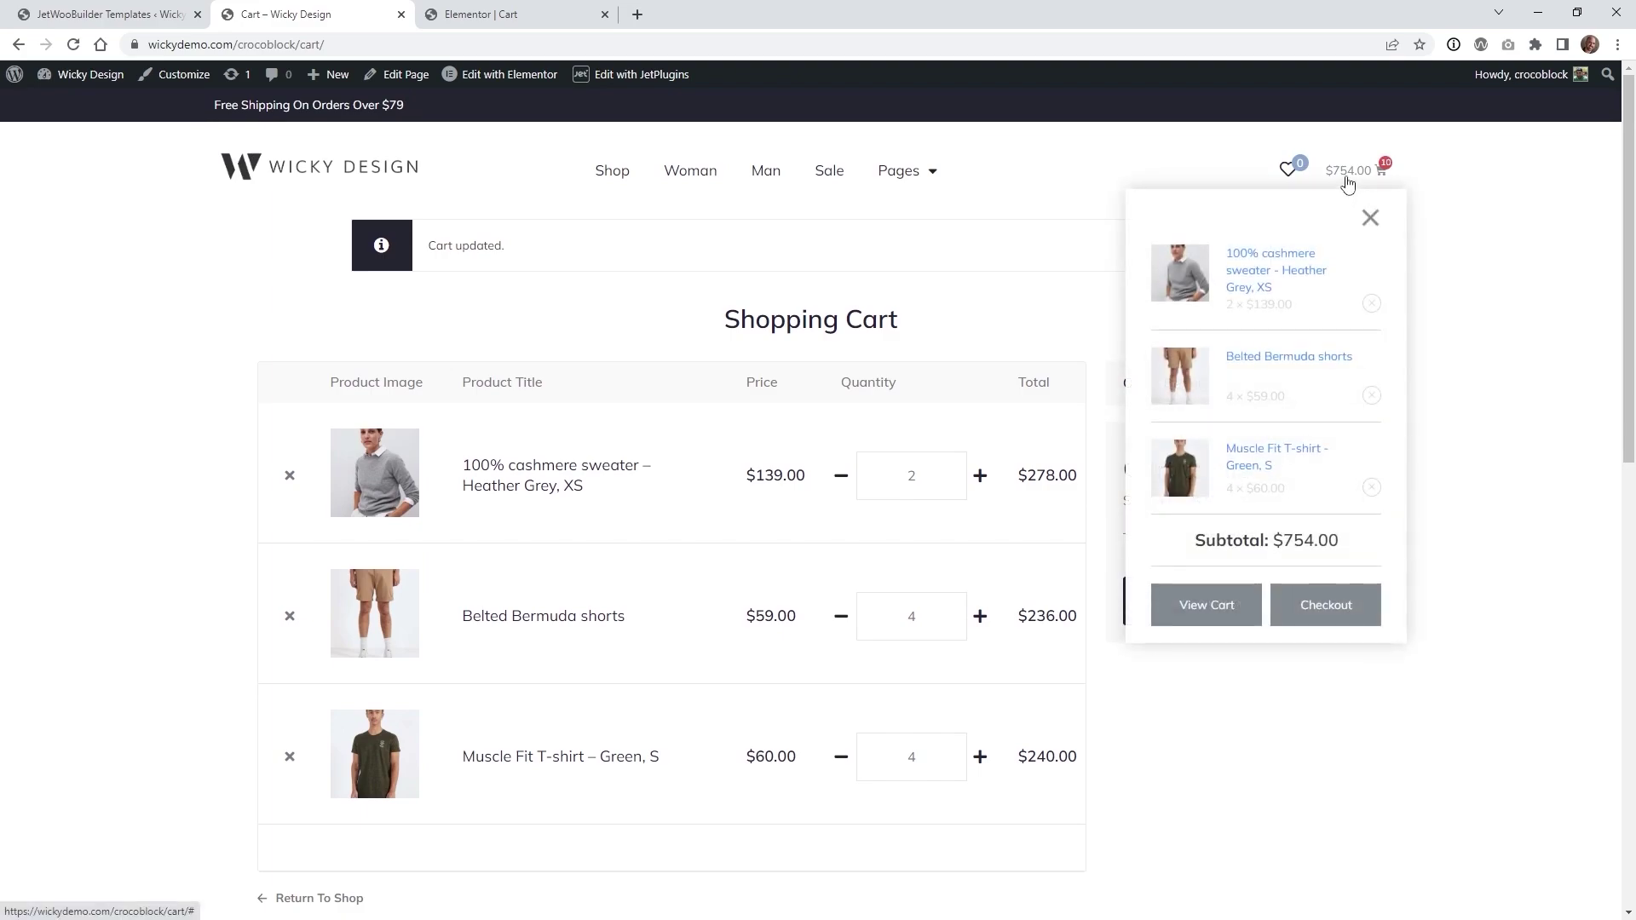